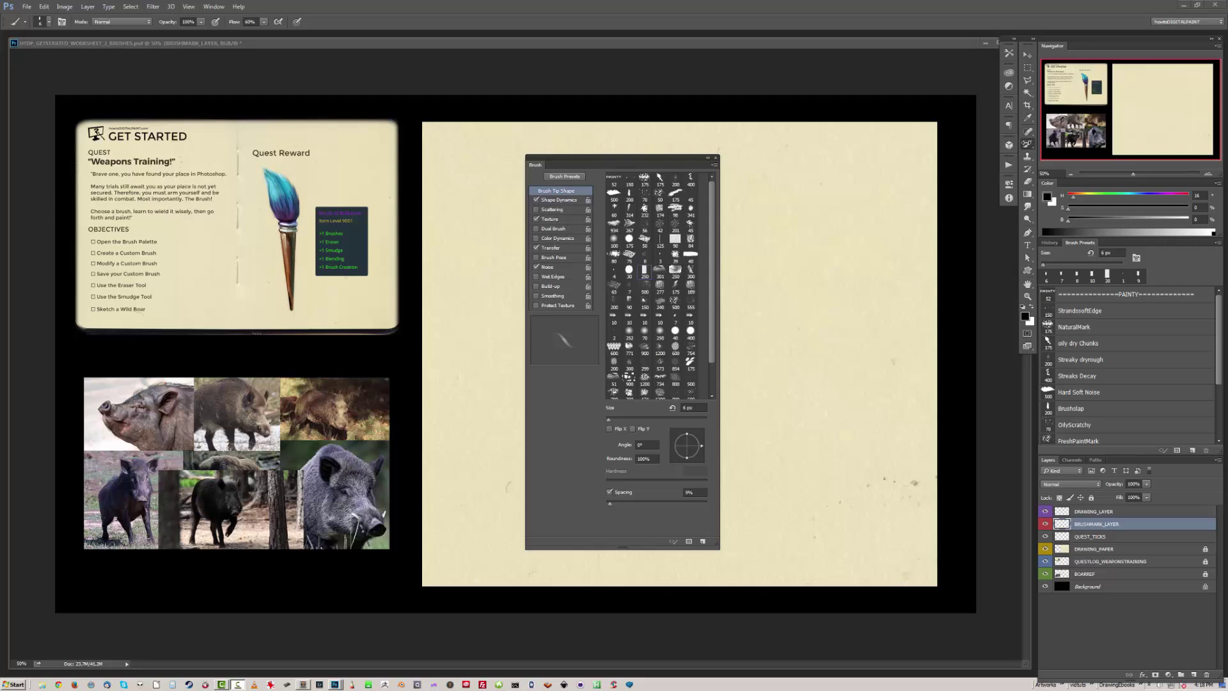
# Activate the Brush tool and shift the Brush panel slightly right over the paper.
pyautogui.click(1028, 144)
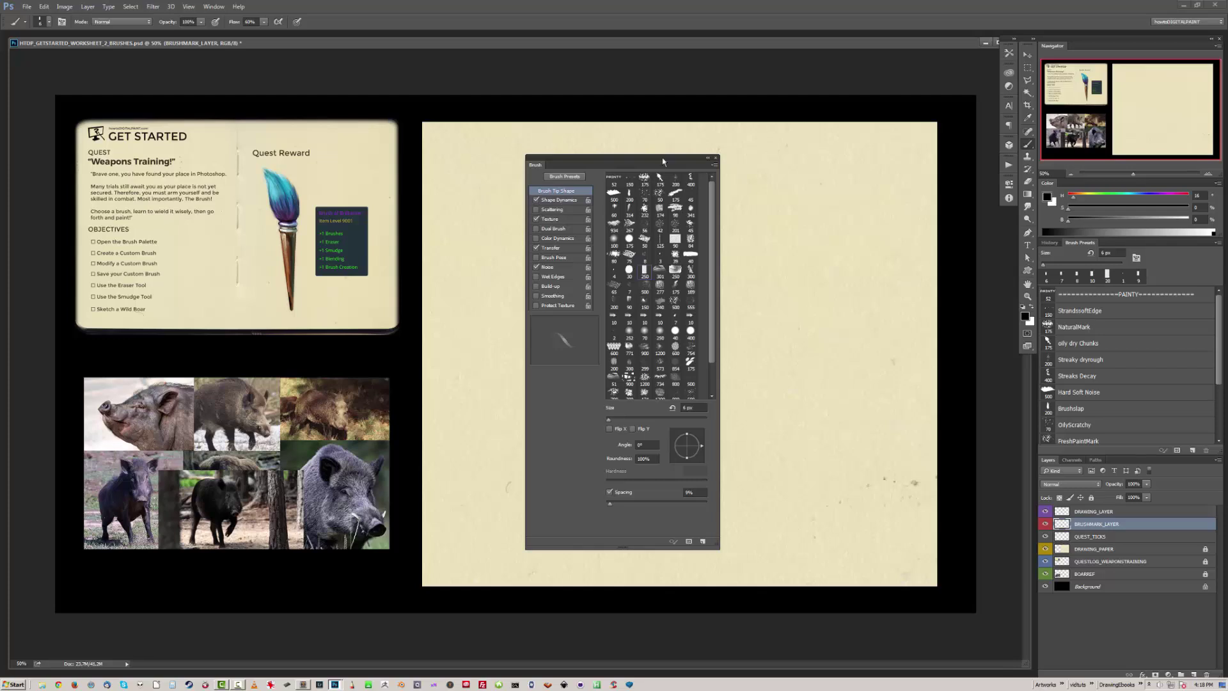
pyautogui.moveTo(663, 159)
pyautogui.mouseDown()
pyautogui.moveTo(717, 157)
pyautogui.moveTo(687, 157)
pyautogui.mouseUp()
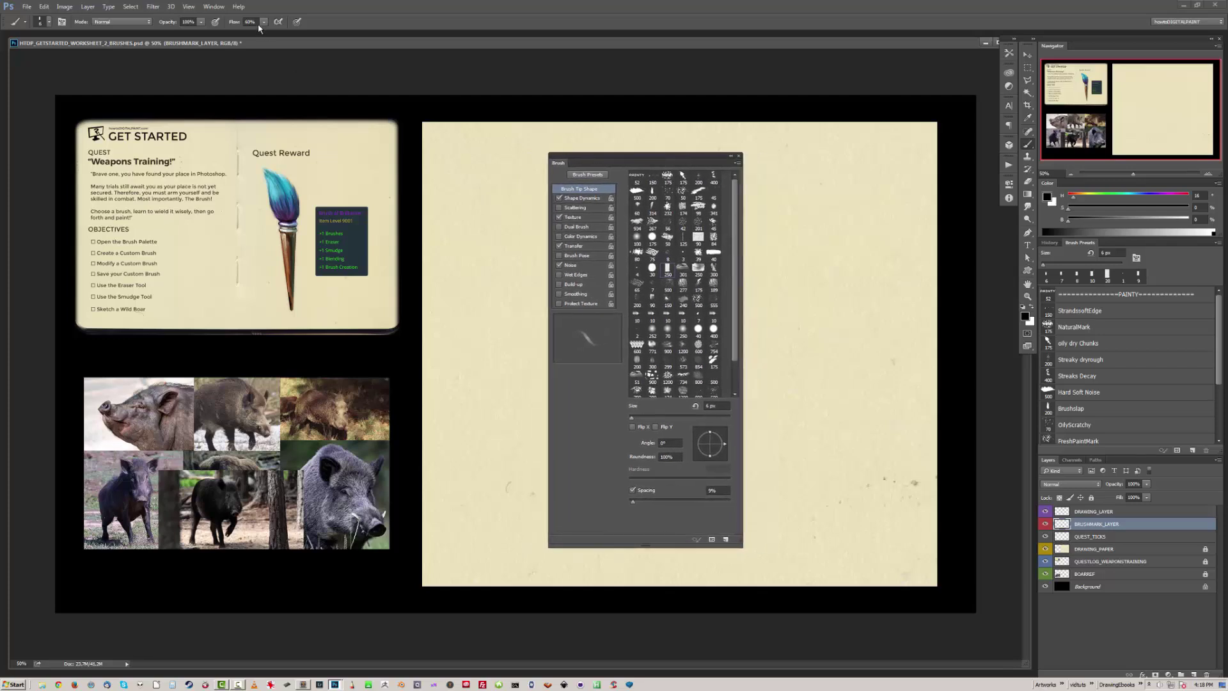
pyautogui.click(215, 8)
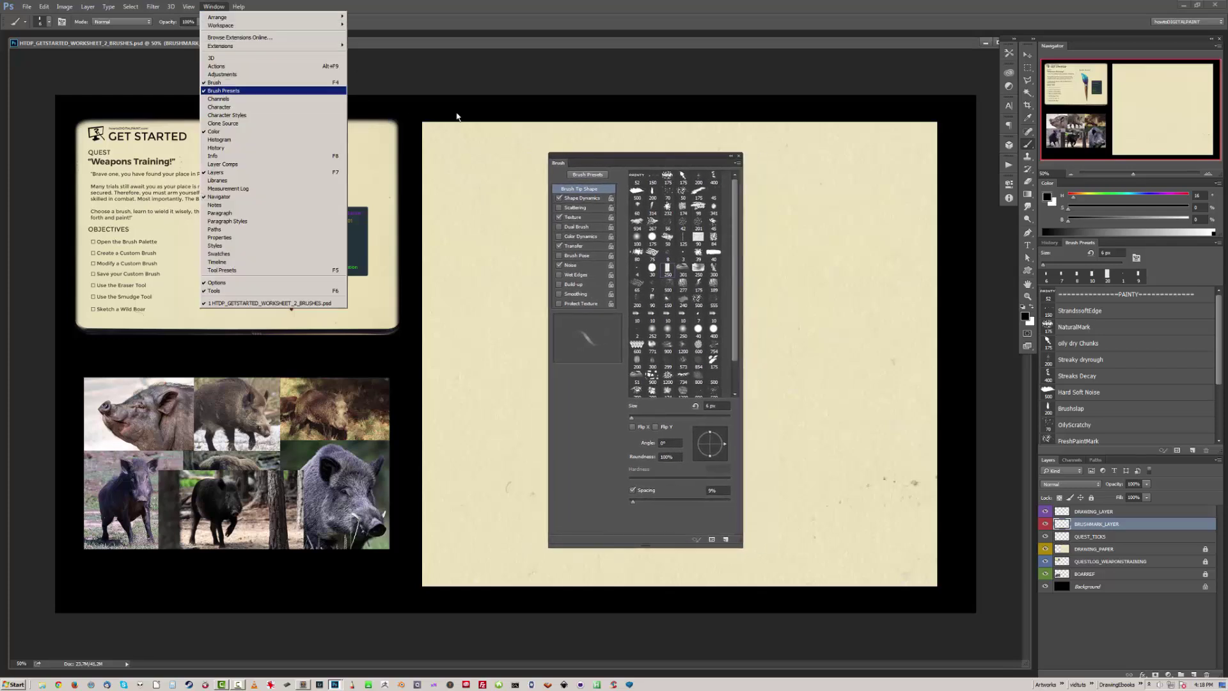
pyautogui.click(613, 160)
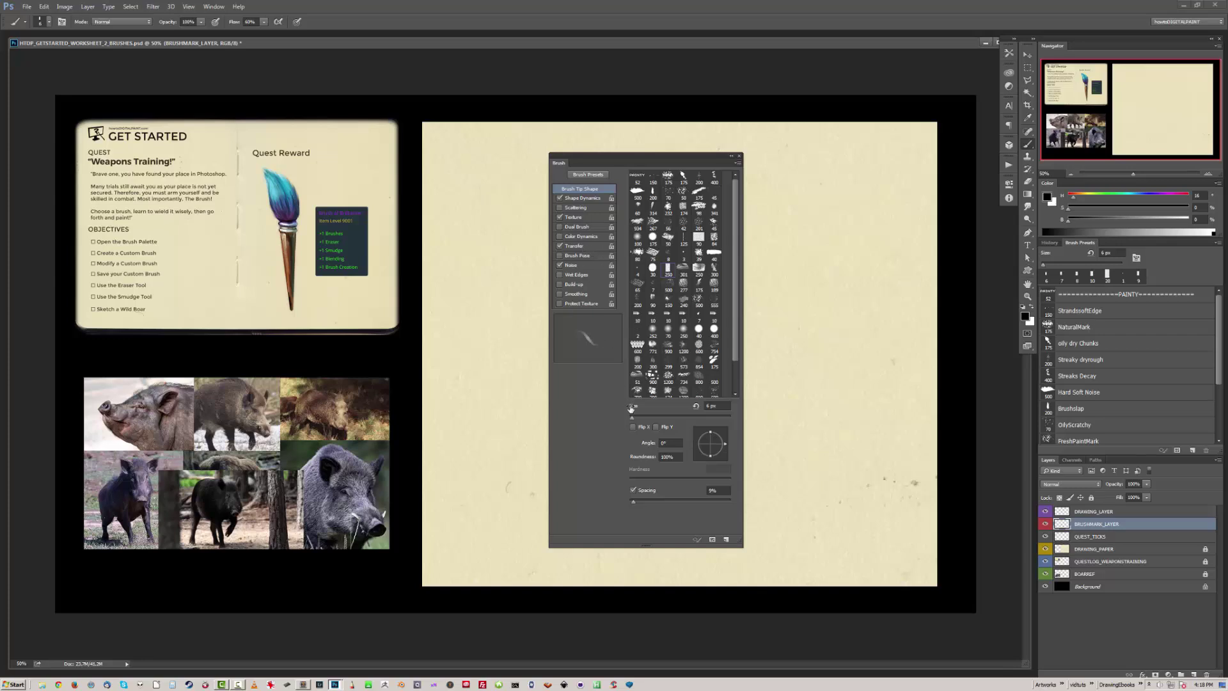
# Enlarge the brush to 70 px with 60% spacing and paint a curved test stroke.
pyautogui.moveTo(632, 417)
pyautogui.mouseDown()
pyautogui.moveTo(655, 420)
pyautogui.moveTo(642, 416)
pyautogui.mouseUp()
pyautogui.moveTo(633, 500)
pyautogui.mouseDown()
pyautogui.moveTo(669, 502)
pyautogui.moveTo(632, 504)
pyautogui.mouseUp()
pyautogui.moveTo(630, 503); pyautogui.dragTo(640, 507)
pyautogui.press(']')
pyautogui.press(']')
pyautogui.press(']')
pyautogui.press(']')
pyautogui.press(']')
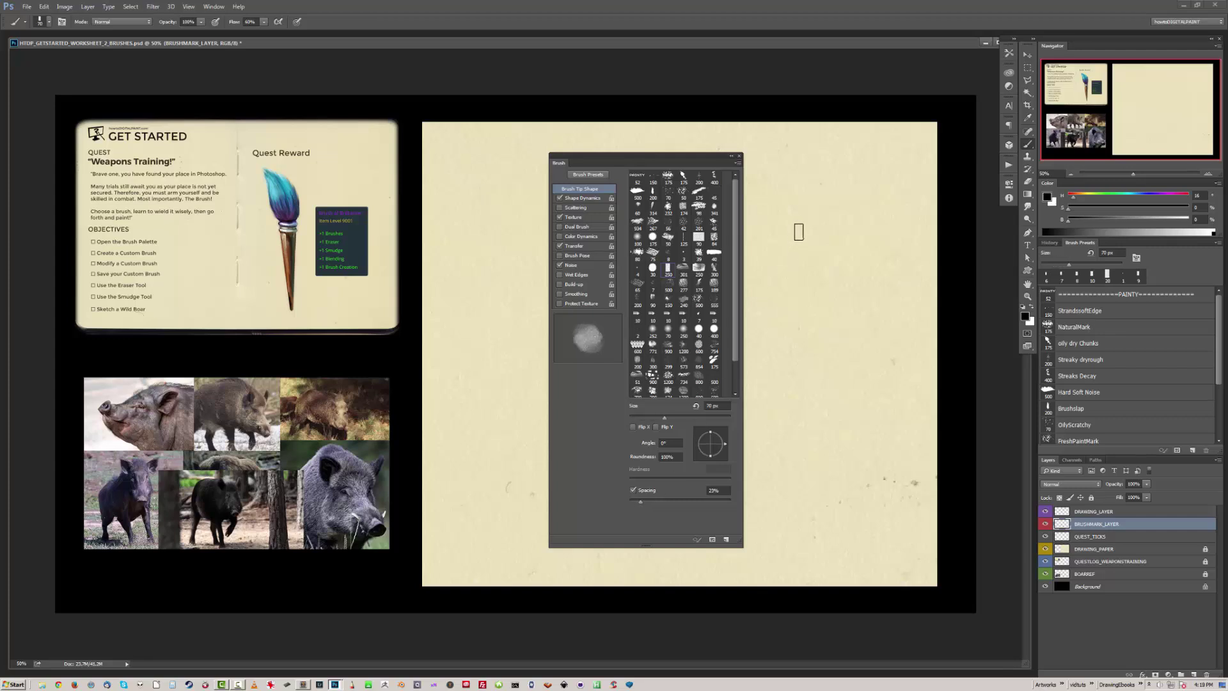
pyautogui.moveTo(642, 504); pyautogui.dragTo(658, 503)
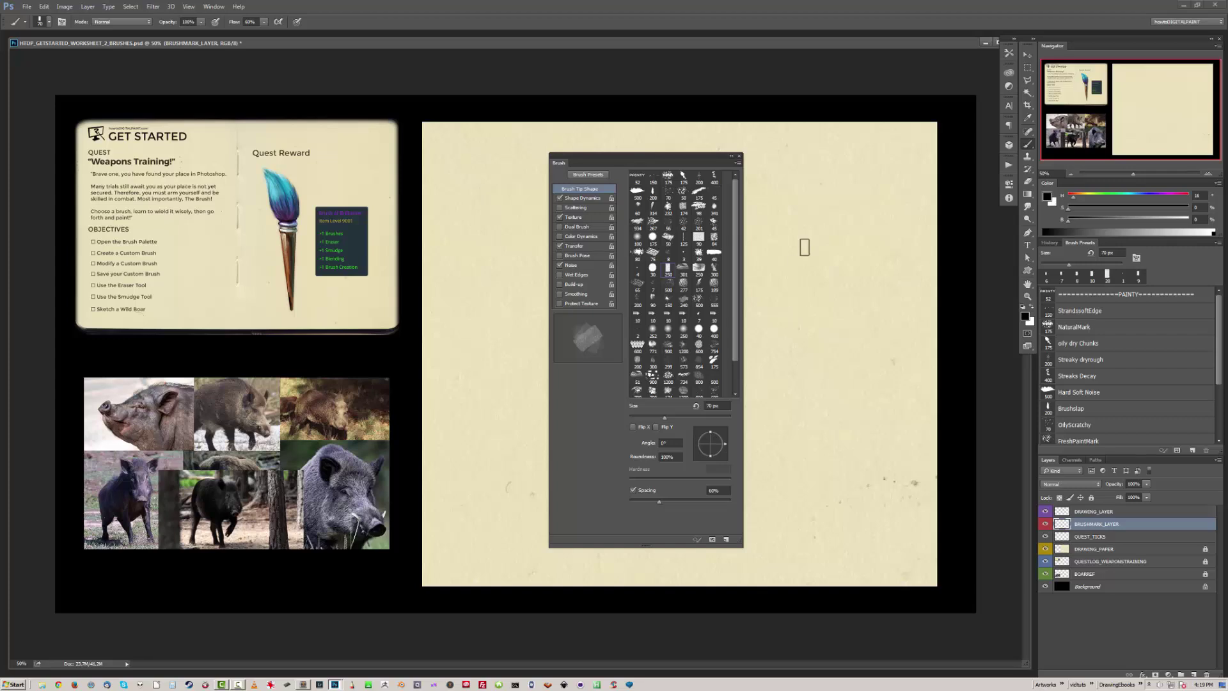
pyautogui.moveTo(795, 197)
pyautogui.mouseDown()
pyautogui.moveTo(823, 264)
pyautogui.moveTo(819, 386)
pyautogui.mouseUp()
# Drop spacing to 1%, shrink the brush to 50 px, and paint three black test strokes.
pyautogui.moveTo(658, 501); pyautogui.dragTo(621, 490)
pyautogui.press('[')
pyautogui.press('[')
pyautogui.moveTo(830, 180)
pyautogui.mouseDown()
pyautogui.moveTo(858, 263)
pyautogui.moveTo(856, 396)
pyautogui.mouseUp()
pyautogui.moveTo(879, 276)
pyautogui.mouseDown()
pyautogui.moveTo(884, 169)
pyautogui.moveTo(893, 184)
pyautogui.mouseUp()
pyautogui.moveTo(902, 218); pyautogui.dragTo(908, 422)
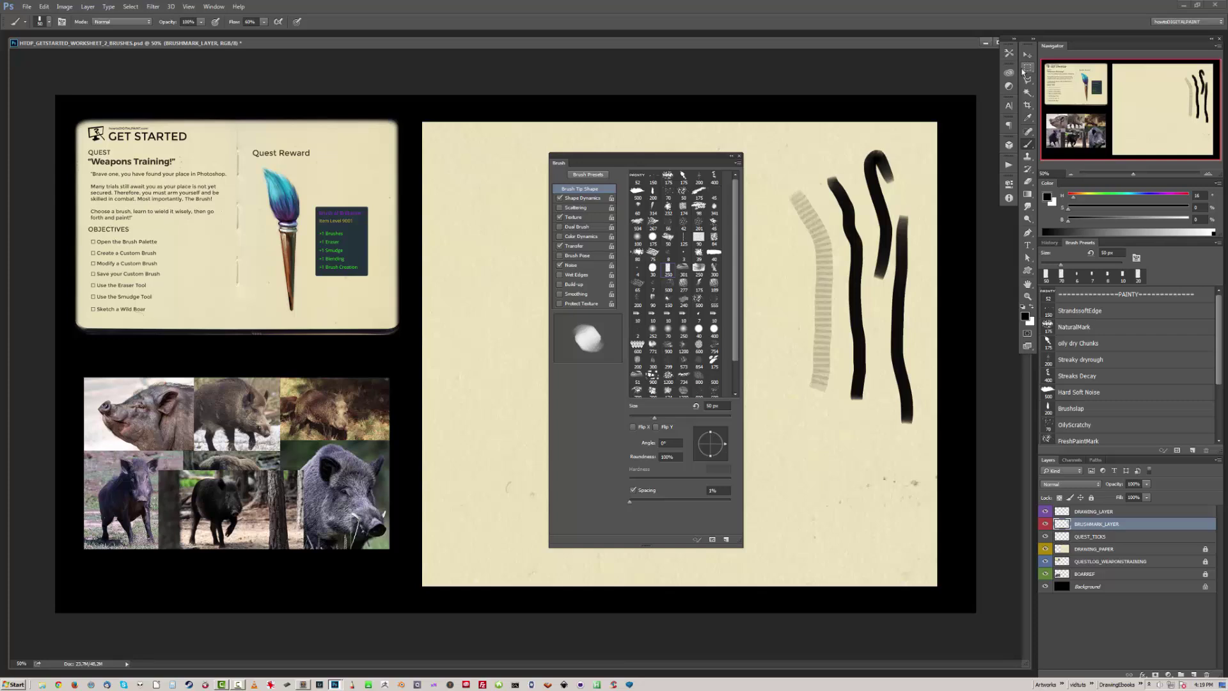
# Clear the test strokes using a rectangular selection and Delete, then return to the Brush tool.
pyautogui.click(1027, 67)
pyautogui.moveTo(770, 131); pyautogui.dragTo(808, 216)
pyautogui.moveTo(869, 329); pyautogui.dragTo(934, 470)
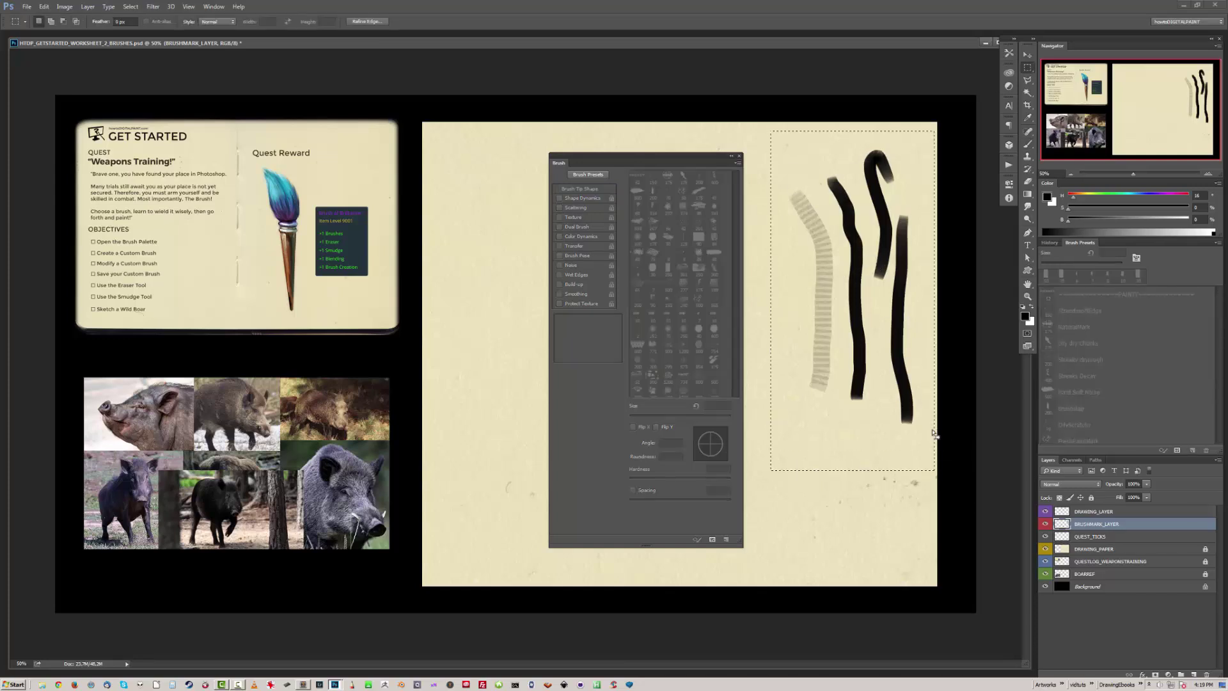
pyautogui.press('Delete')
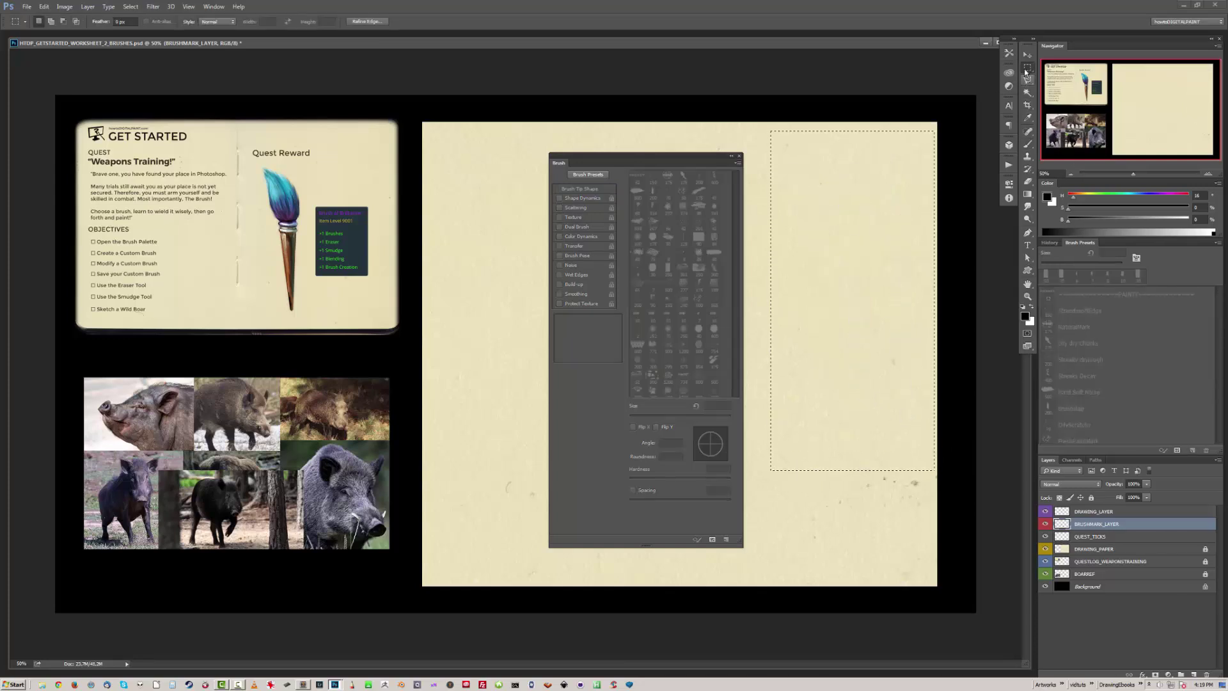
pyautogui.click(866, 137)
pyautogui.click(1028, 144)
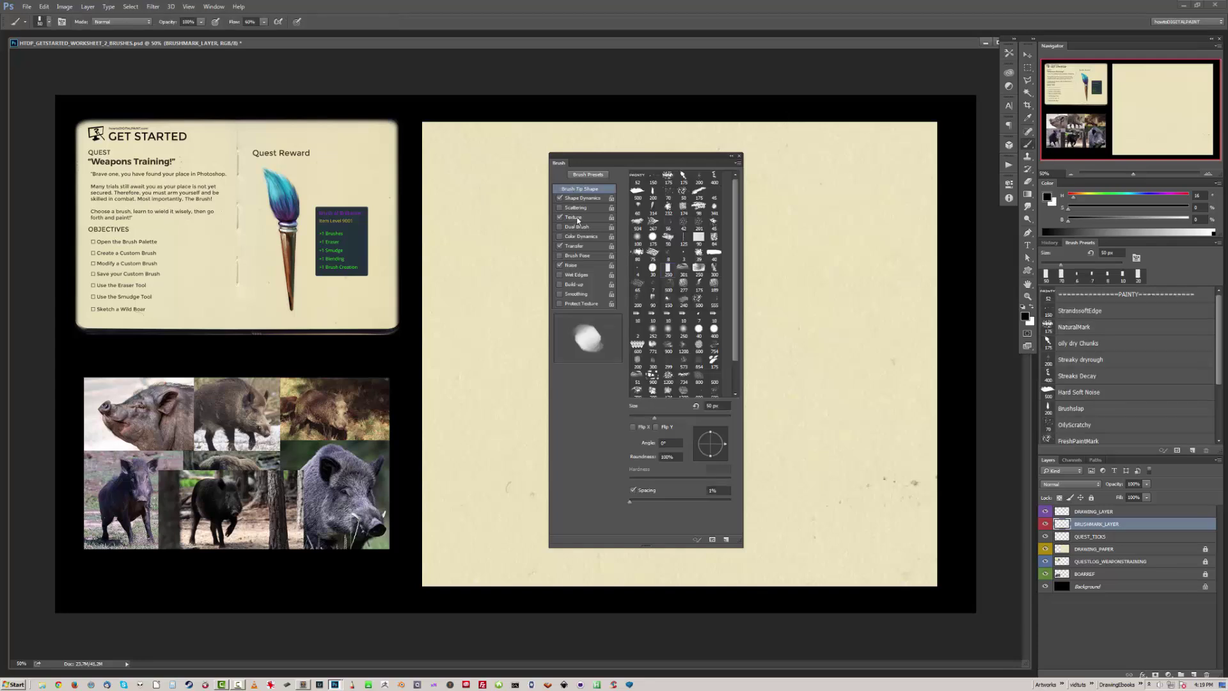
# Replace the current brush presets with the Basic Brushes set without saving the old ones.
pyautogui.click(584, 247)
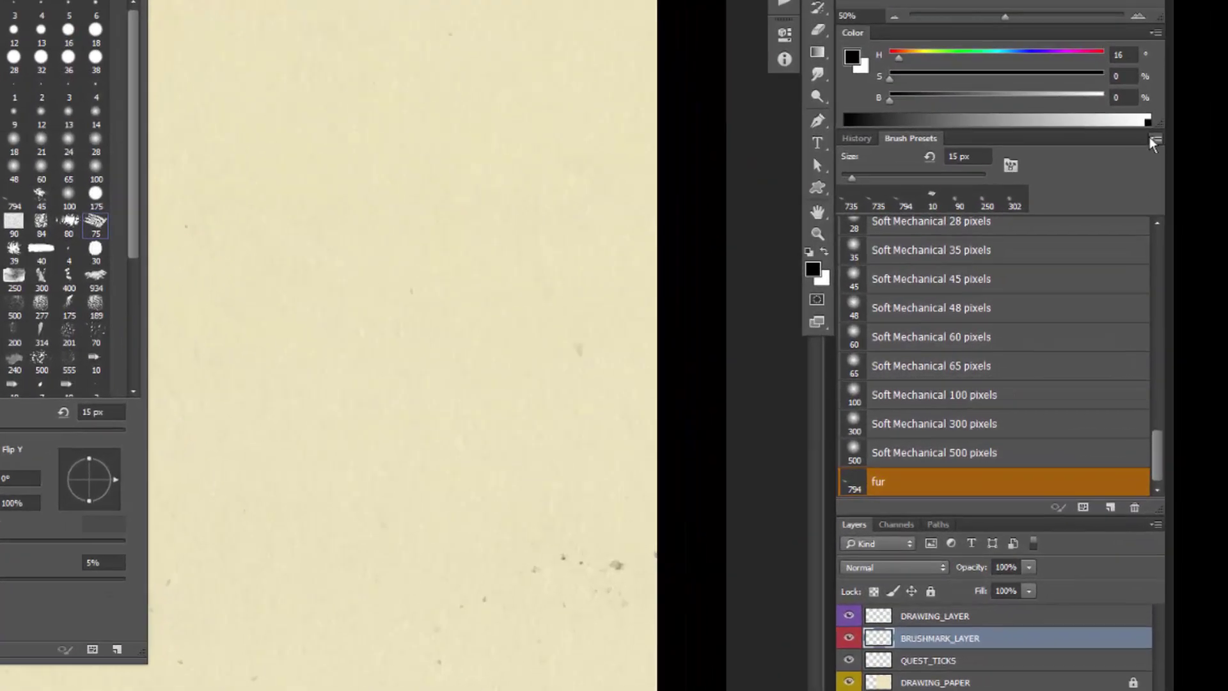
pyautogui.click(1155, 141)
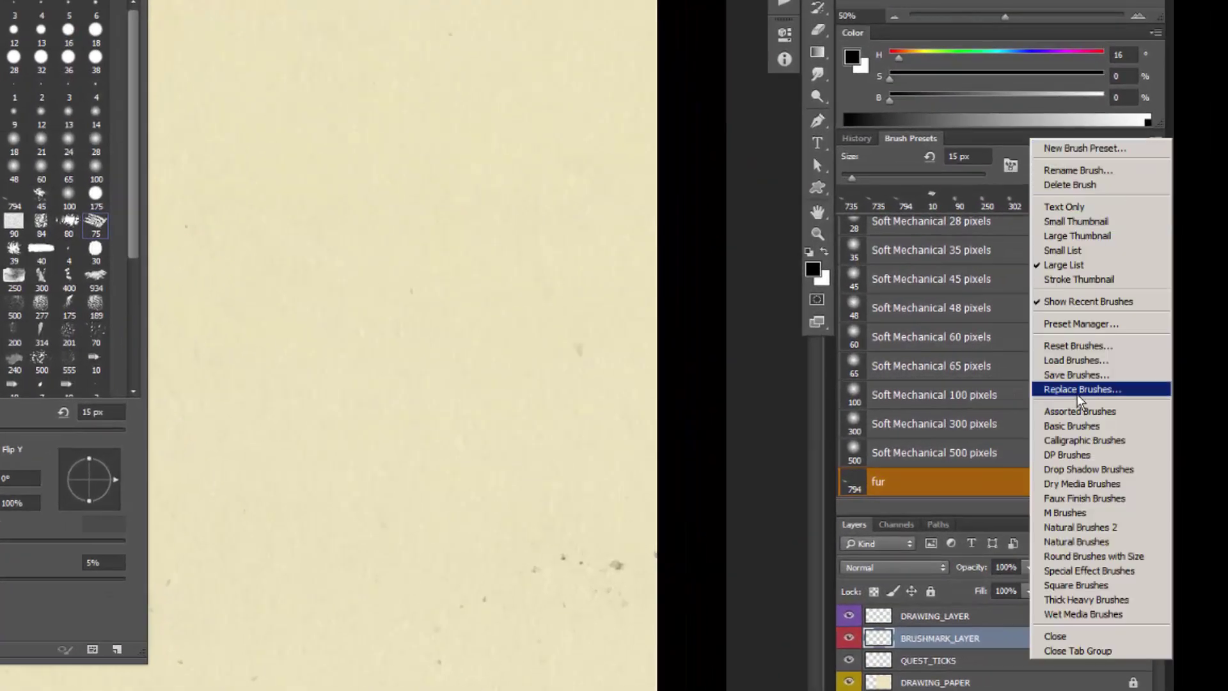
pyautogui.click(1076, 427)
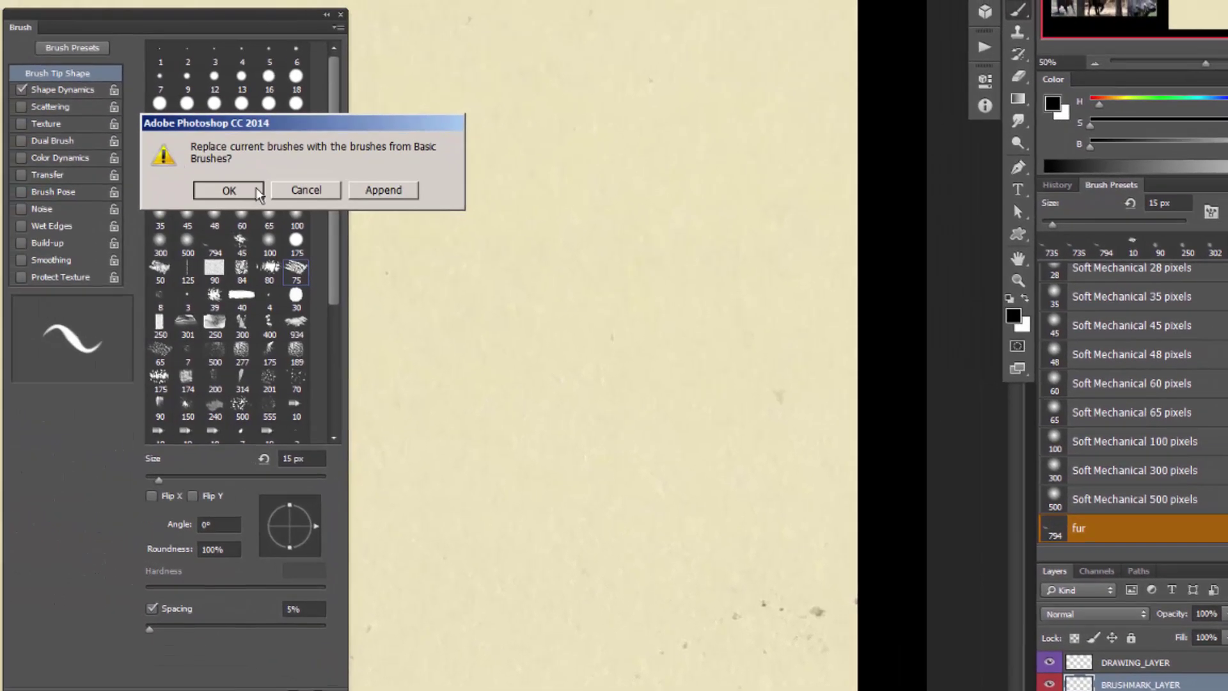
pyautogui.click(192, 178)
pyautogui.click(245, 176)
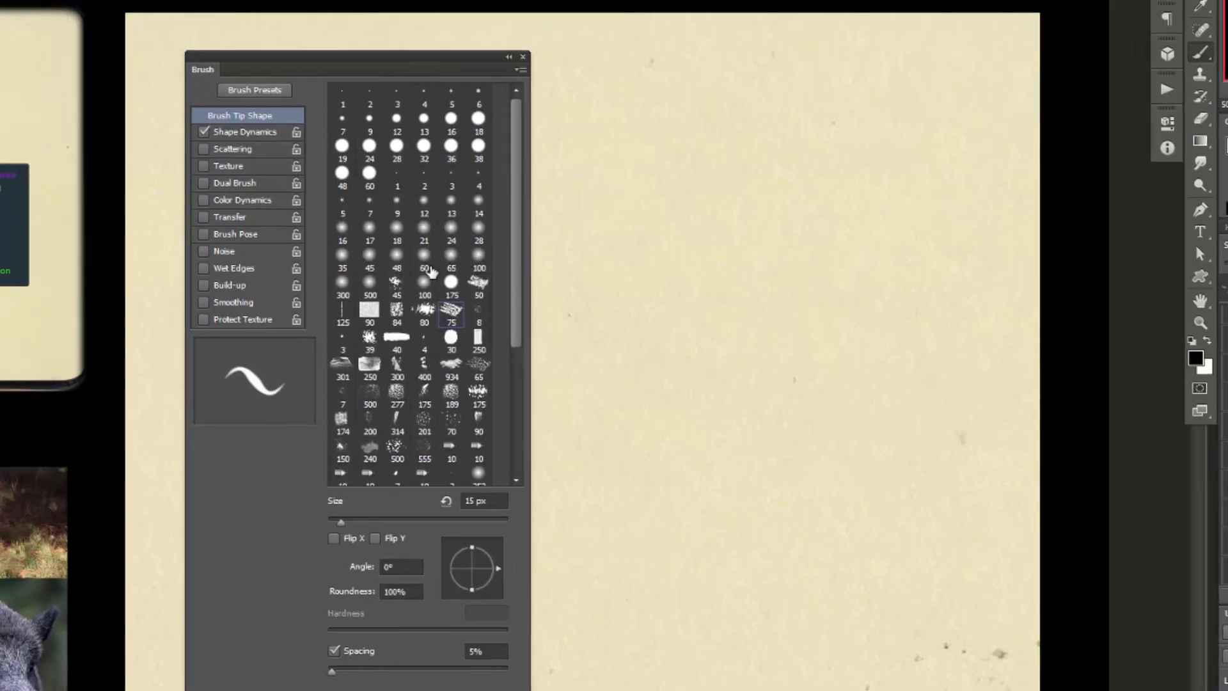
# Pick the 80 px blob tip and shrink it to about 10 px for dabbing specks.
pyautogui.click(424, 312)
pyautogui.press('[')
pyautogui.press('[')
pyautogui.press('[')
pyautogui.press('[')
pyautogui.press('[')
pyautogui.press('[')
pyautogui.press('[')
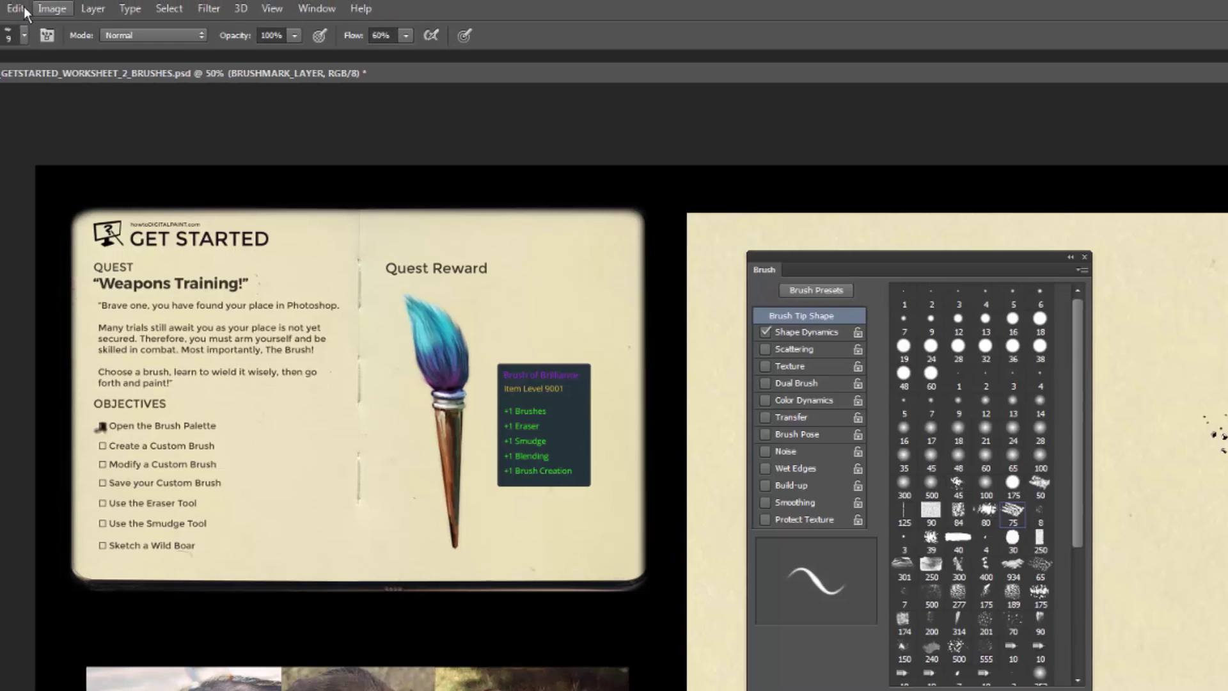
# Define the painted specks as a new brush preset named 'fur'.
pyautogui.click(24, 7)
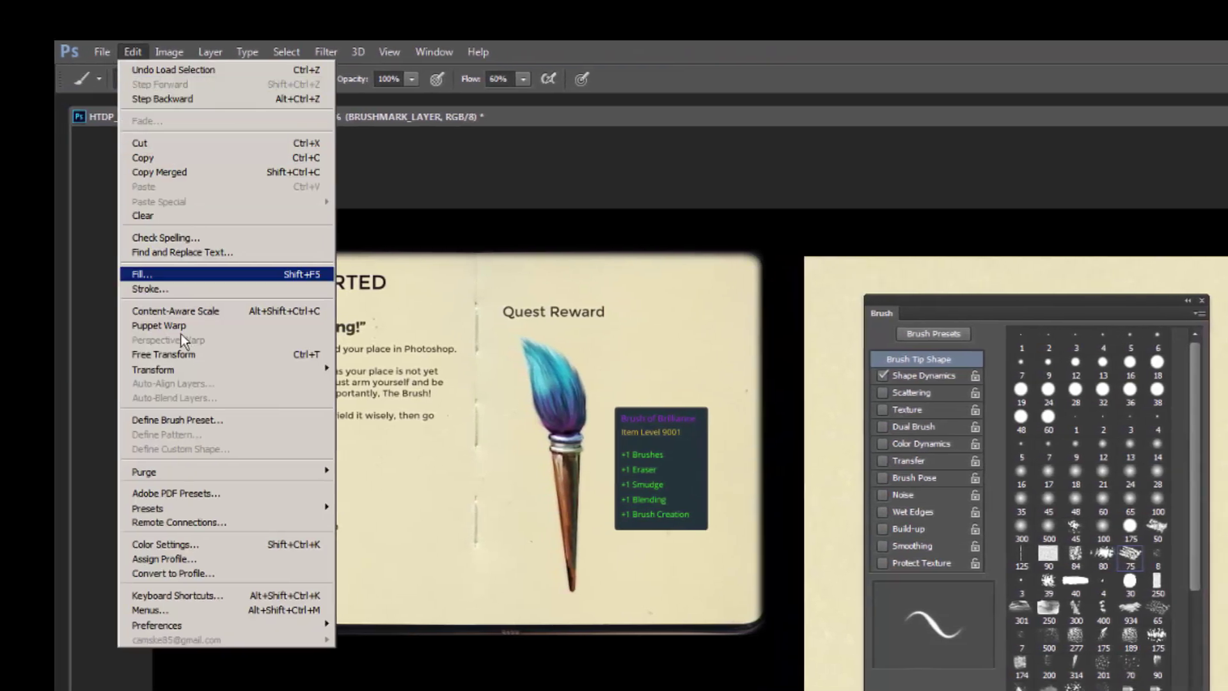
pyautogui.click(192, 422)
pyautogui.write('fur')
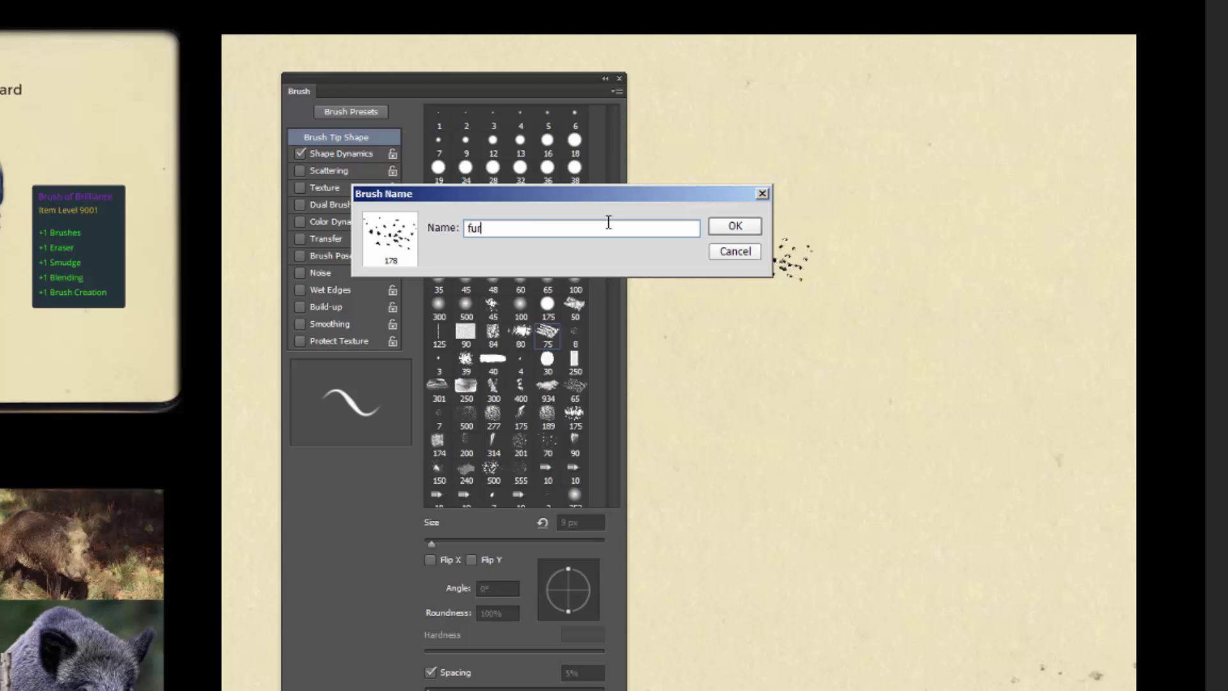
pyautogui.click(735, 227)
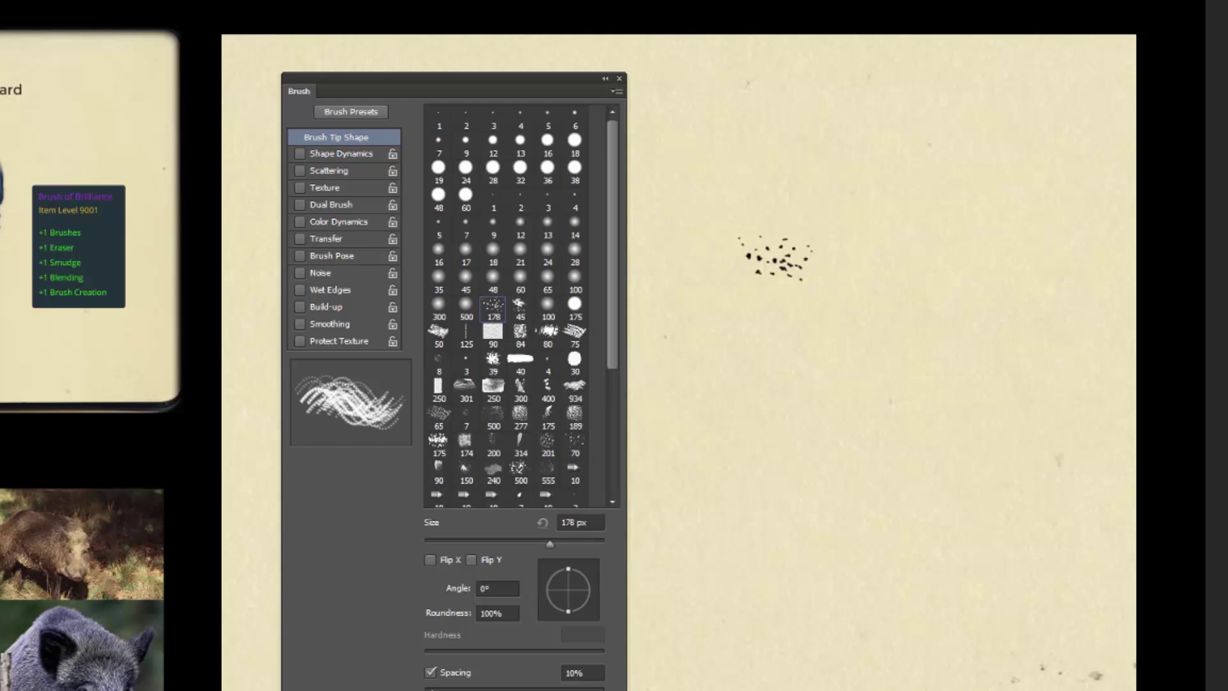
# Delete the speck cluster from the paper and deselect.
pyautogui.press('m')
pyautogui.moveTo(716, 188); pyautogui.dragTo(871, 310)
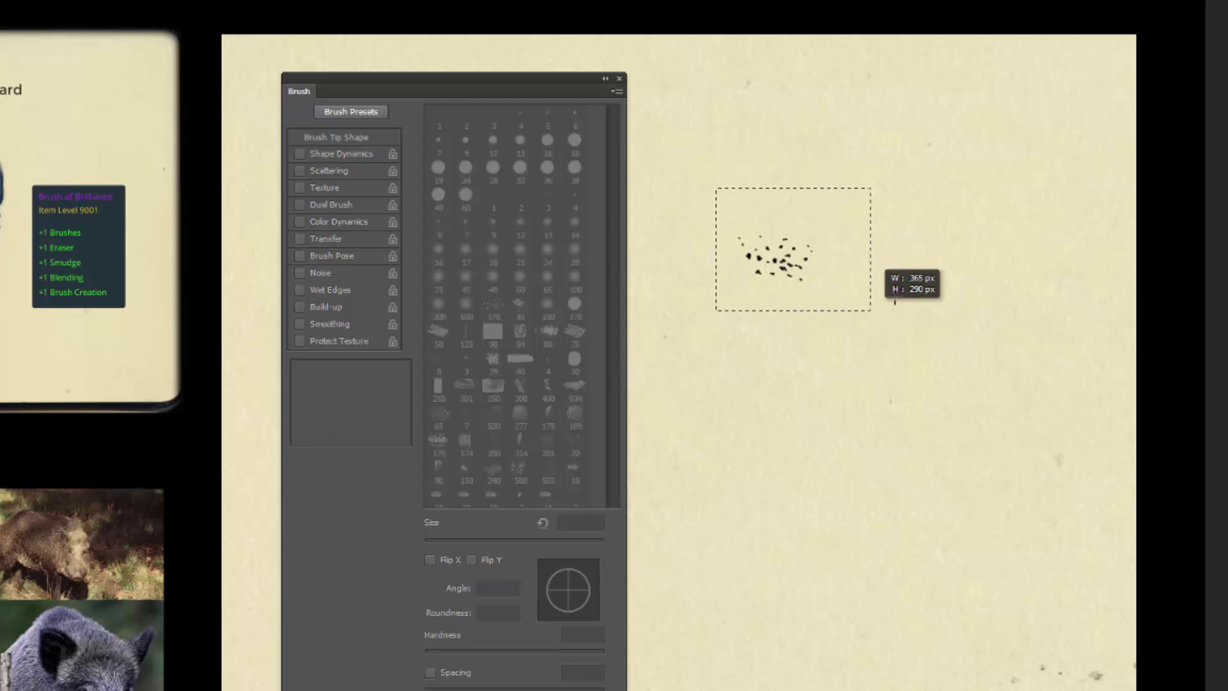
pyautogui.press('Delete')
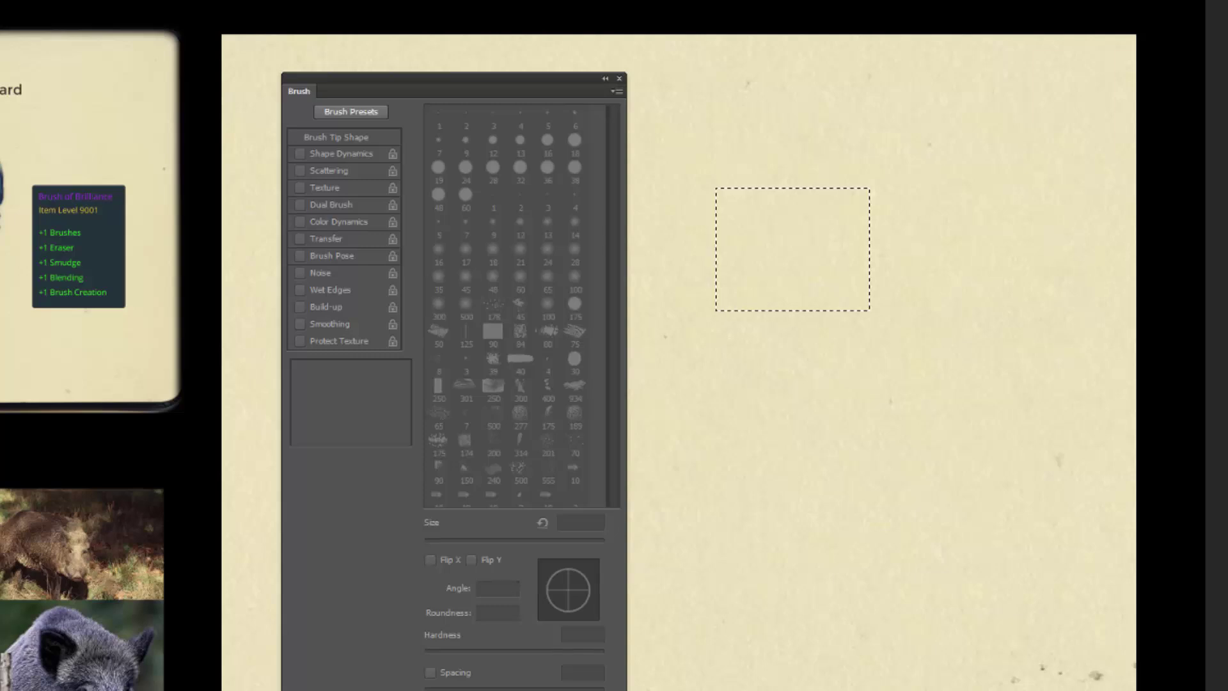
pyautogui.press('b')
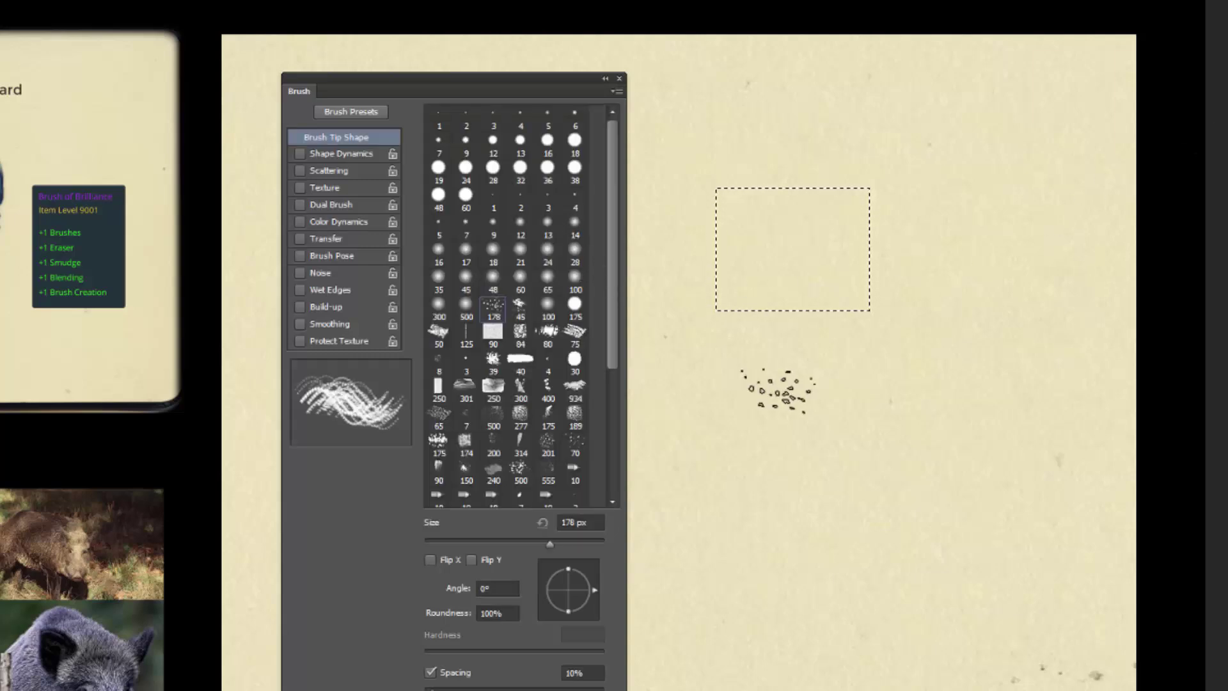
pyautogui.hotkey('ctrl', 'd')
# Lower the fur brush spacing to 1% and paint wavy test strokes.
pyautogui.moveTo(433, 690); pyautogui.dragTo(424, 689)
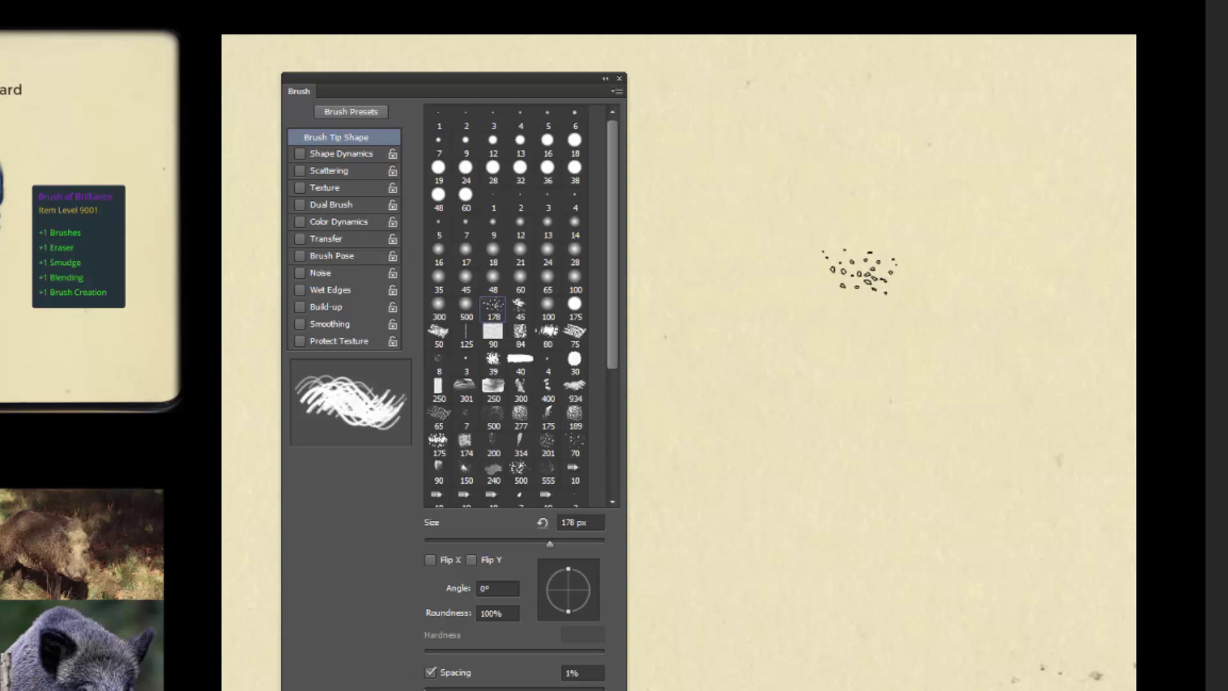
pyautogui.moveTo(815, 187)
pyautogui.mouseDown()
pyautogui.moveTo(877, 265)
pyautogui.moveTo(846, 328)
pyautogui.moveTo(857, 466)
pyautogui.mouseUp()
pyautogui.moveTo(768, 416)
pyautogui.mouseDown()
pyautogui.moveTo(766, 312)
pyautogui.moveTo(804, 132)
pyautogui.moveTo(919, 205)
pyautogui.mouseUp()
pyautogui.hotkey('ctrl', 'z')
pyautogui.hotkey('ctrl', 'z')
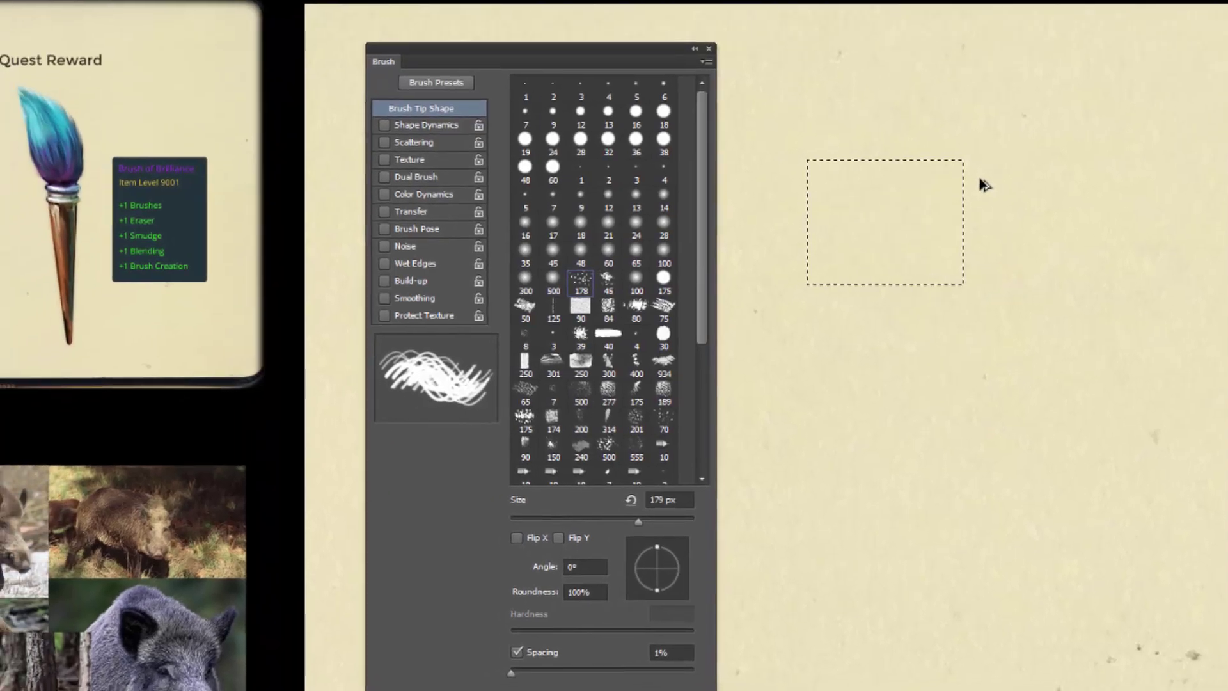
pyautogui.hotkey('ctrl', 'd')
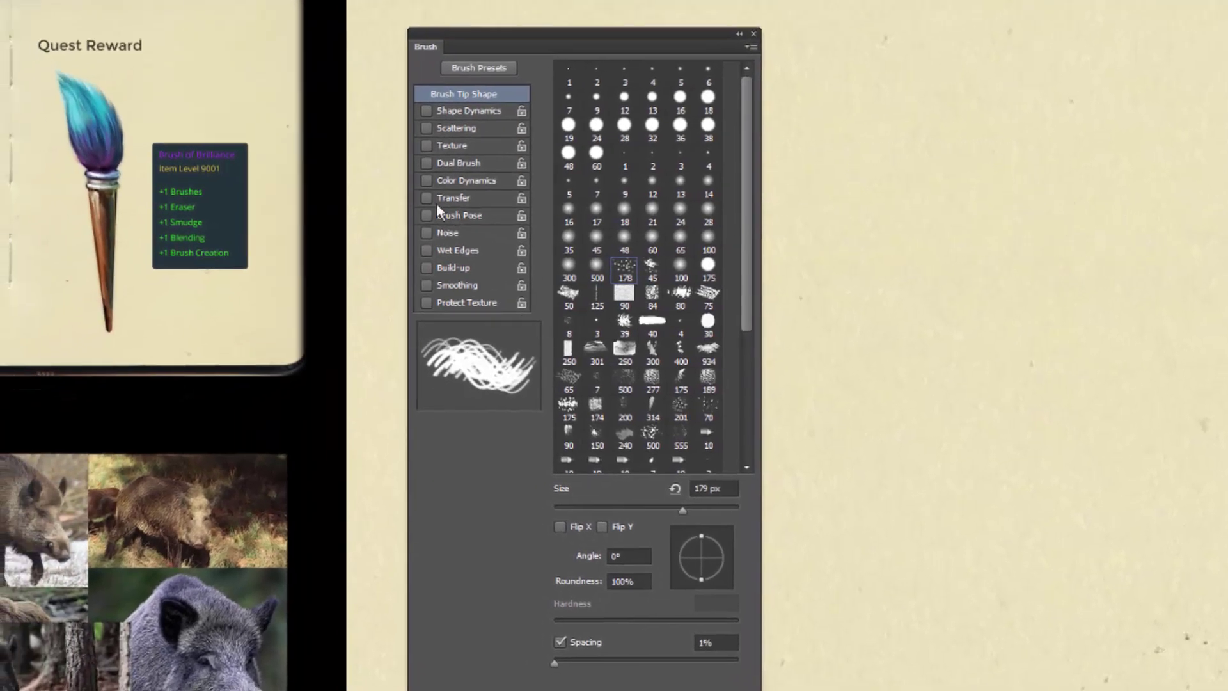
# Enable Transfer and Shape Dynamics, with size jitter on Pen Pressure and angle jitter on Direction.
pyautogui.click(426, 198)
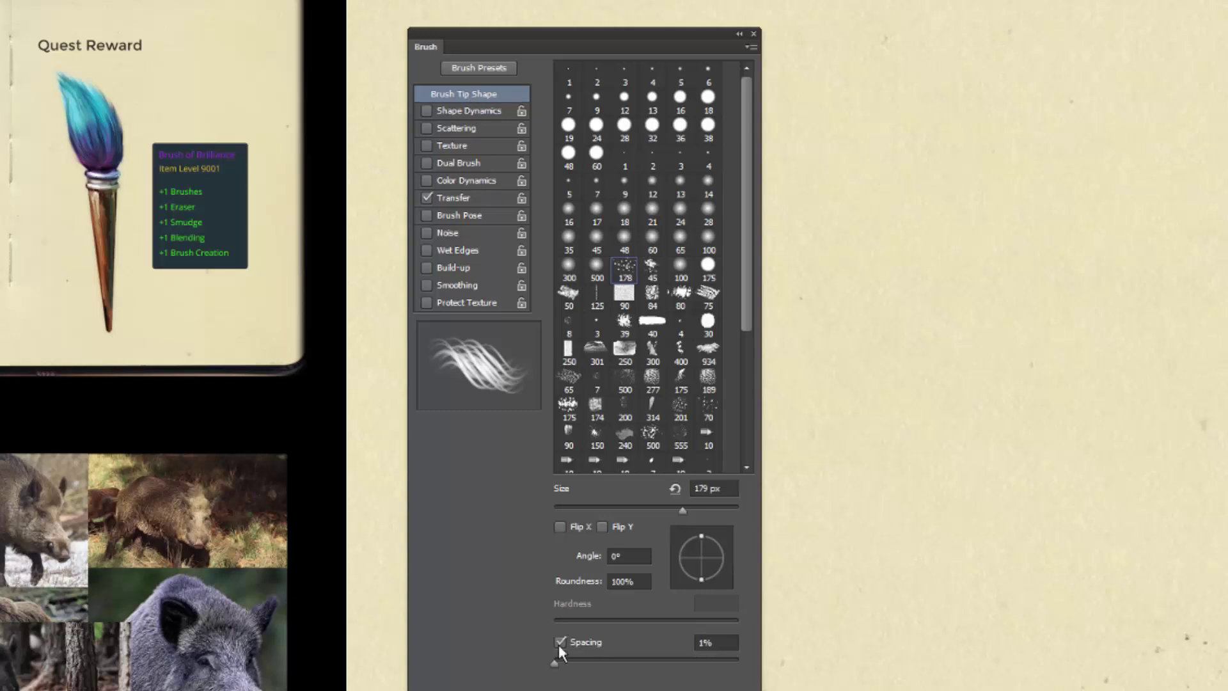
pyautogui.click(470, 111)
pyautogui.click(647, 109)
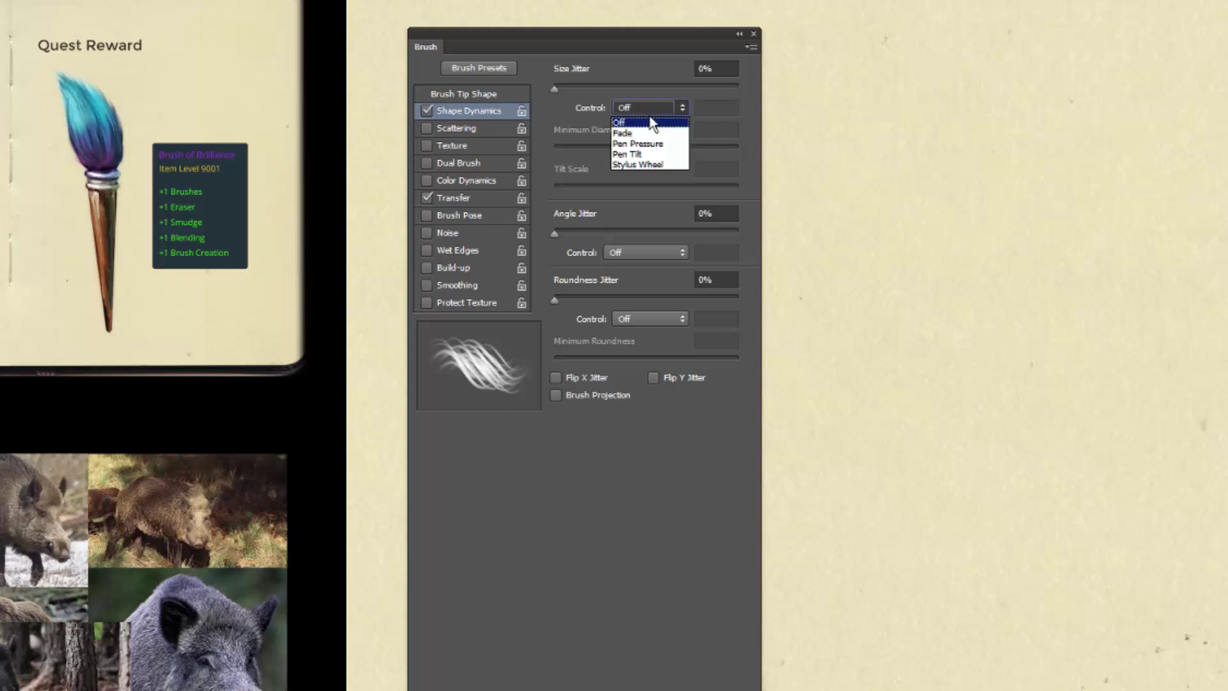
pyautogui.click(651, 144)
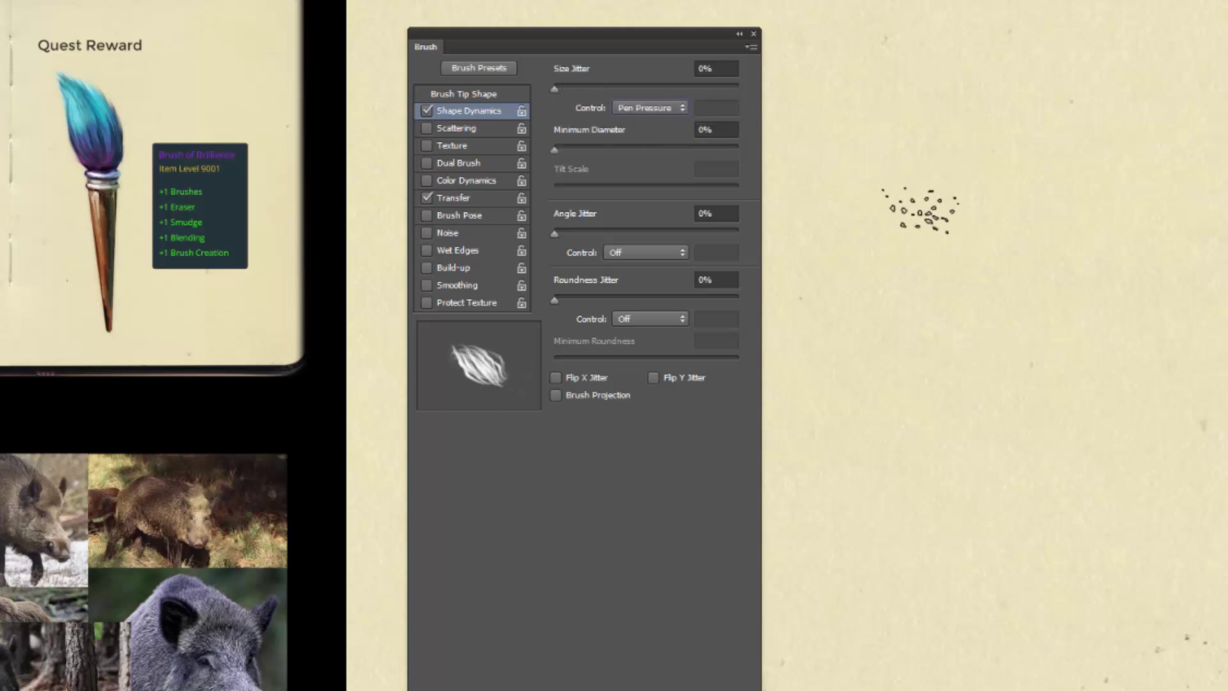
pyautogui.click(640, 254)
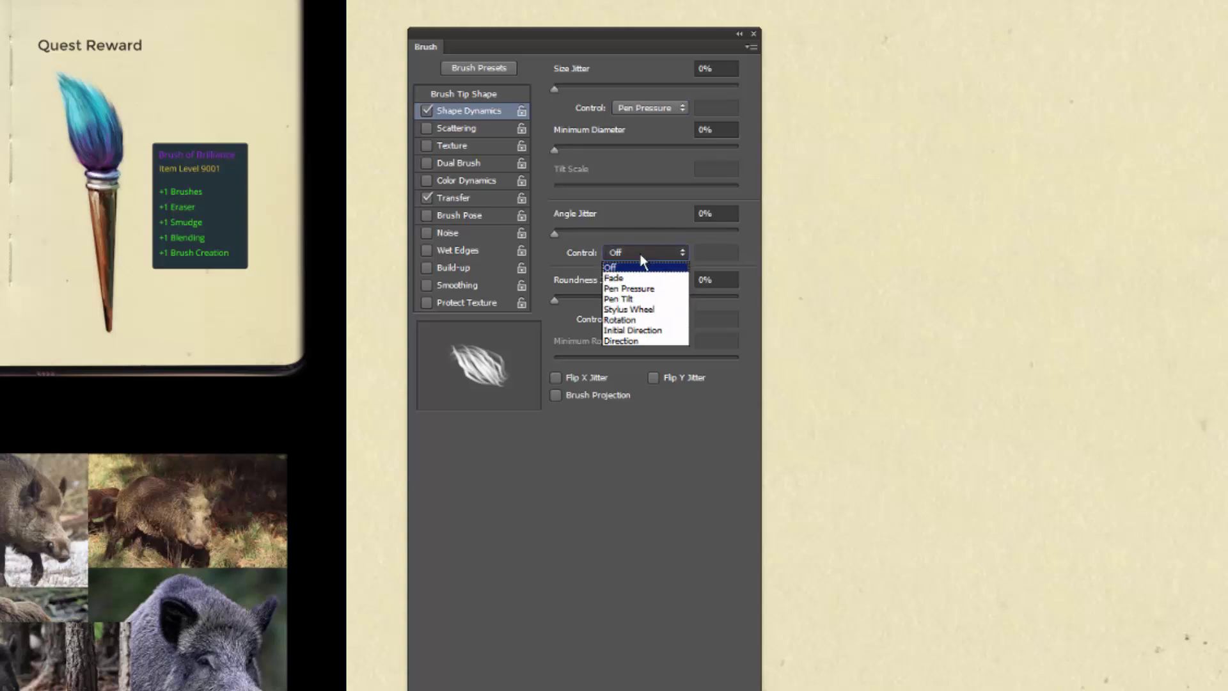
pyautogui.click(640, 341)
# Paint a dense diagonal test scribble with a slightly smaller fur brush.
pyautogui.moveTo(934, 257)
pyautogui.mouseDown()
pyautogui.moveTo(950, 291)
pyautogui.moveTo(988, 211)
pyautogui.mouseUp()
pyautogui.press('[')
pyautogui.press('[')
pyautogui.press('[')
pyautogui.press('[')
pyautogui.moveTo(943, 285)
pyautogui.mouseDown()
pyautogui.moveTo(988, 162)
pyautogui.moveTo(964, 171)
pyautogui.mouseUp()
pyautogui.moveTo(895, 276); pyautogui.dragTo(985, 149)
pyautogui.moveTo(877, 249); pyautogui.dragTo(978, 146)
pyautogui.moveTo(962, 242); pyautogui.dragTo(1000, 205)
pyautogui.moveTo(905, 294); pyautogui.dragTo(1023, 188)
pyautogui.moveTo(962, 269); pyautogui.dragTo(969, 230)
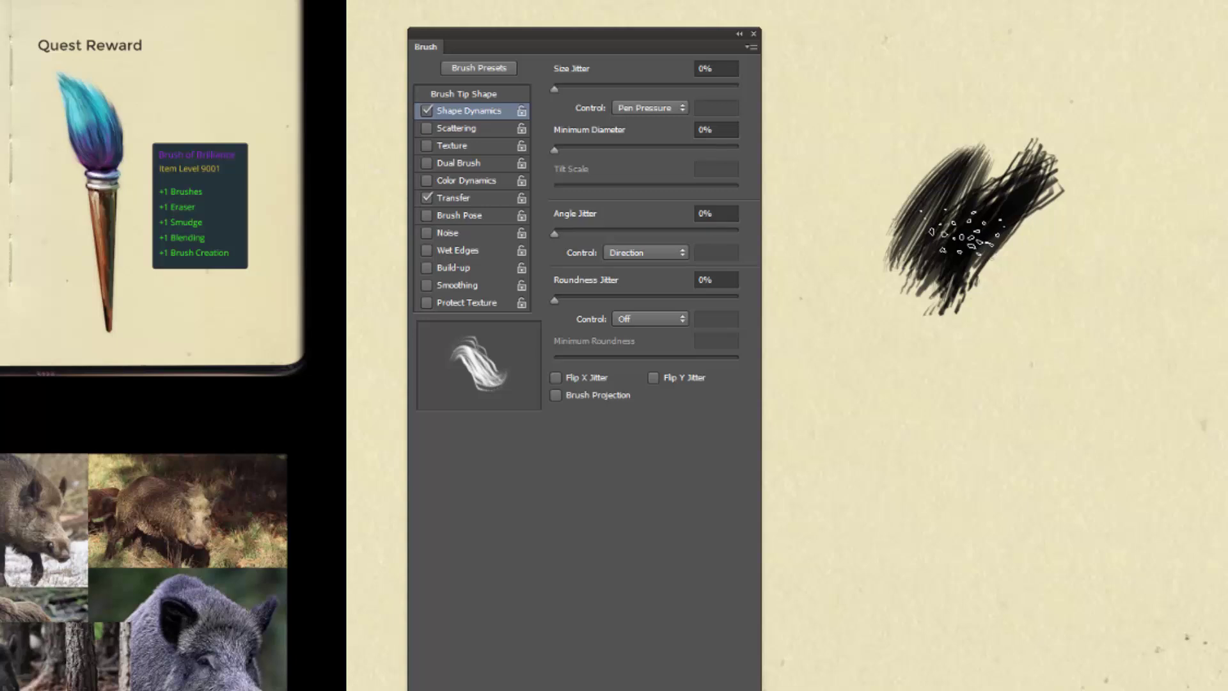
pyautogui.moveTo(978, 128)
pyautogui.mouseDown()
pyautogui.moveTo(933, 144)
pyautogui.moveTo(915, 250)
pyautogui.mouseUp()
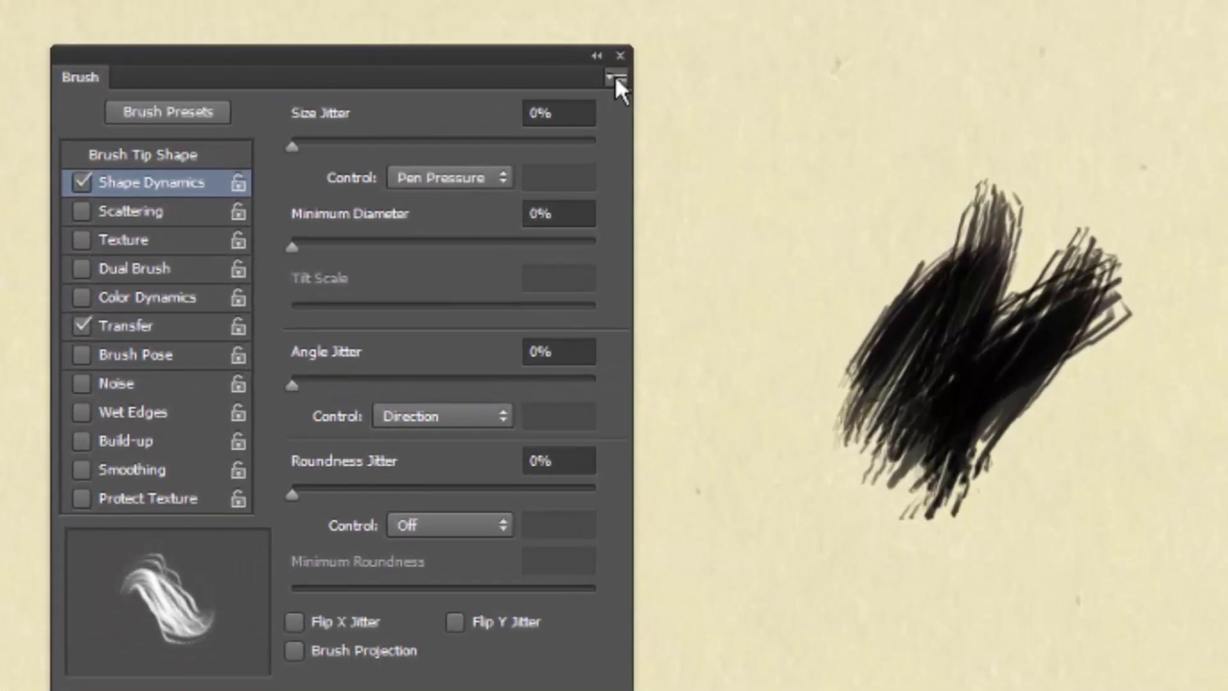
# Save the tuned brush as a new brush preset named 'fur 1'.
pyautogui.click(615, 78)
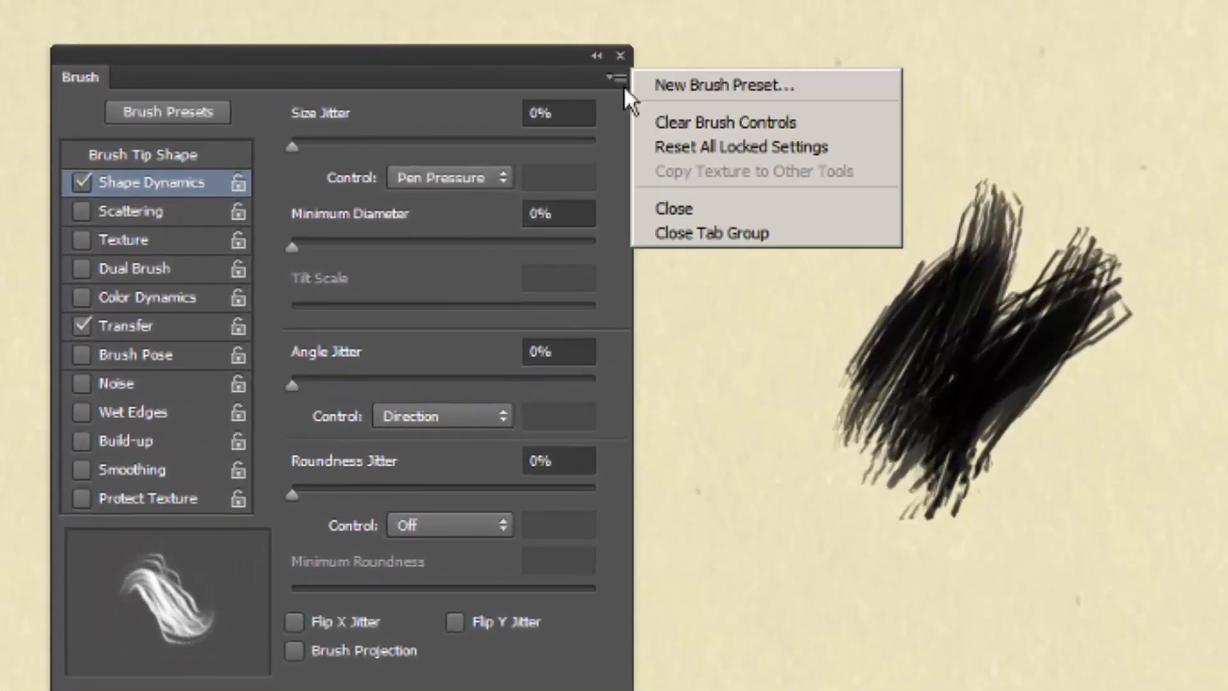
pyautogui.click(692, 86)
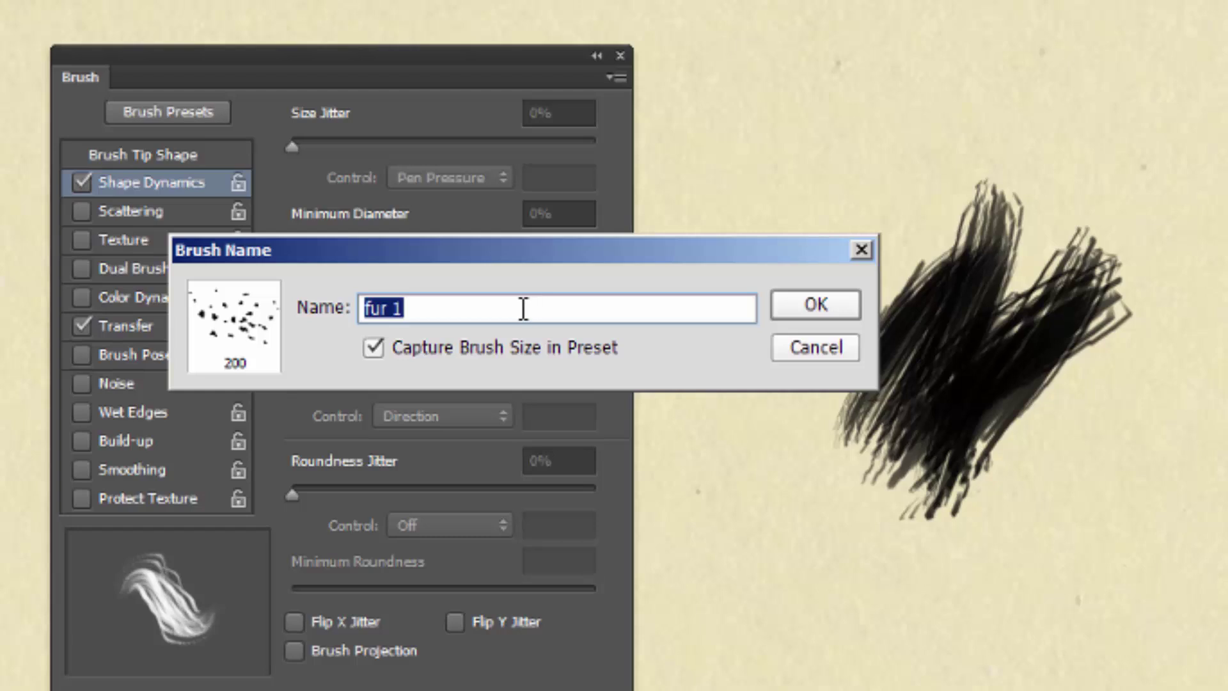
pyautogui.click(814, 309)
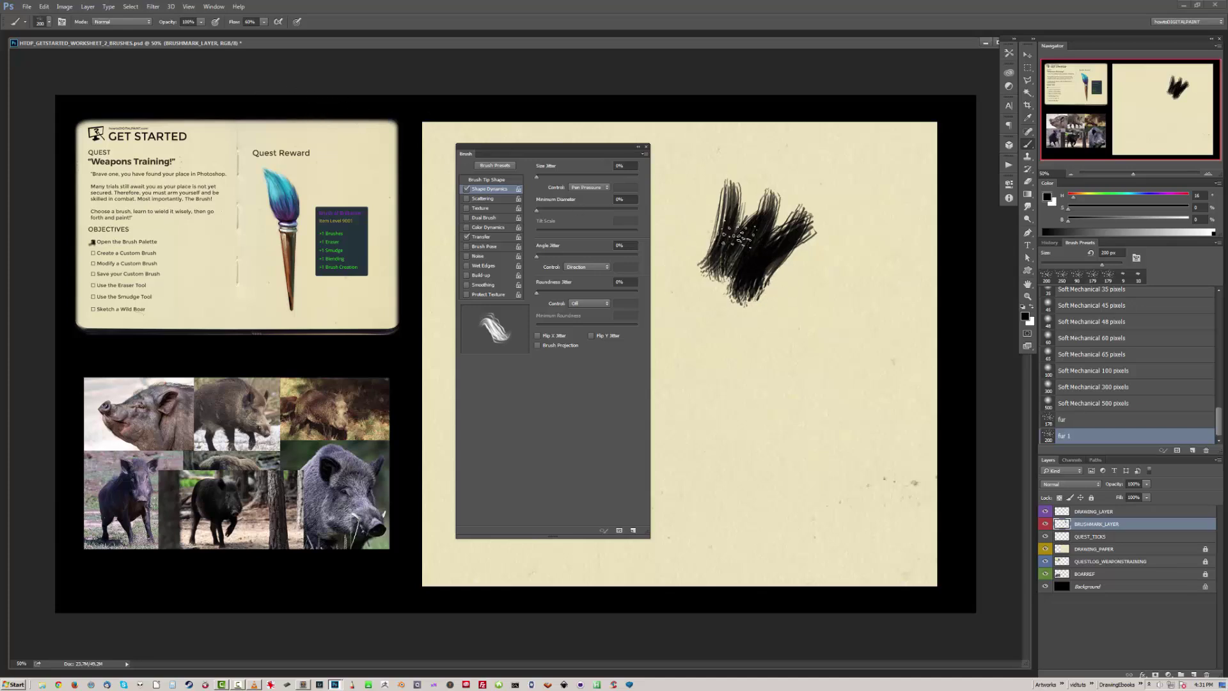
# Show the Tool Presets panel and move it over the canvas.
pyautogui.click(215, 7)
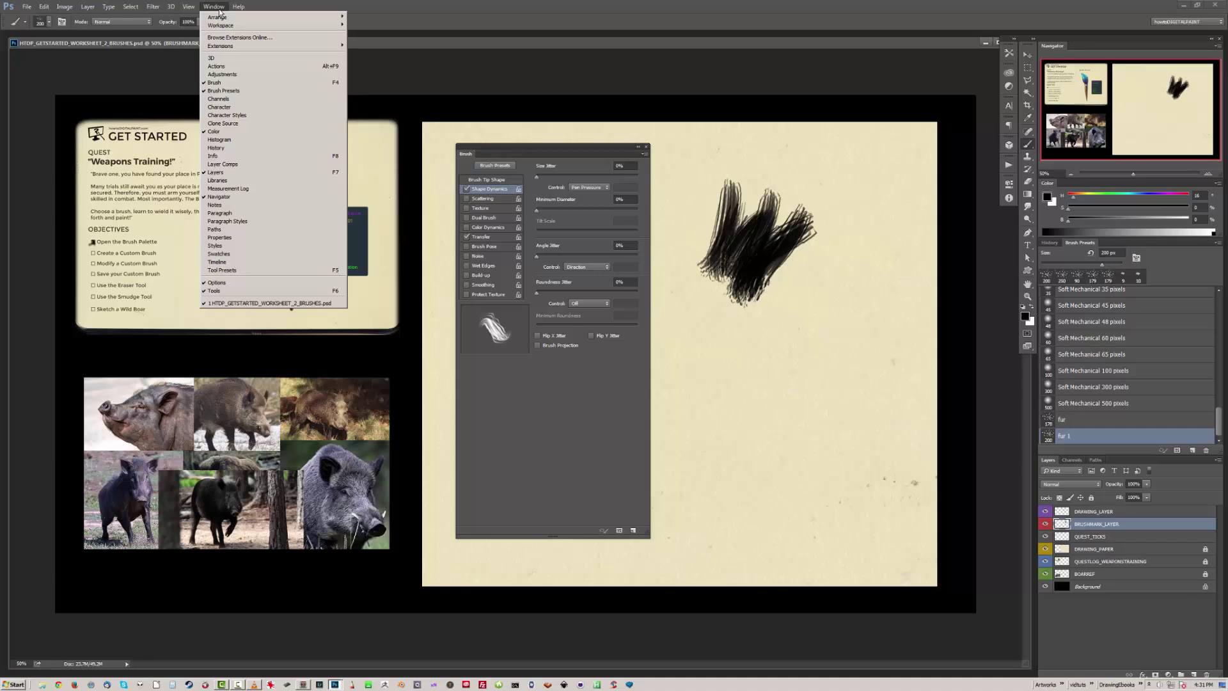
pyautogui.click(244, 270)
pyautogui.moveTo(993, 49); pyautogui.dragTo(892, 79)
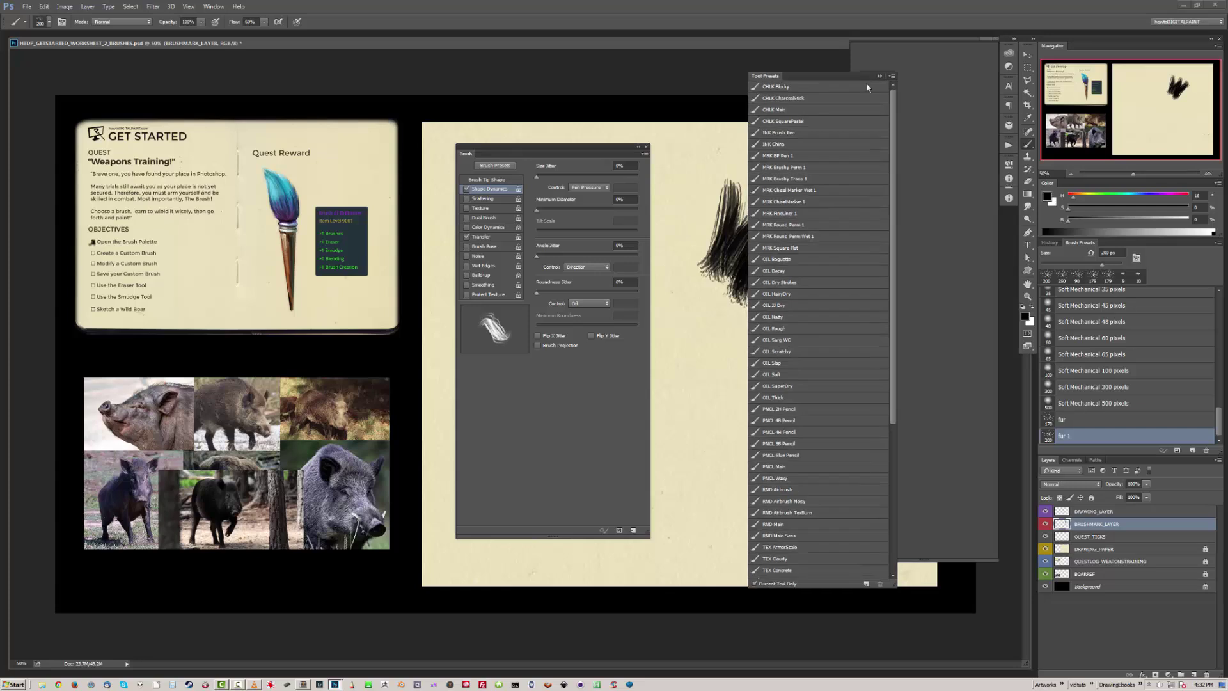
# Create the tool preset 'Brush Tool fur 1 1' without colour, then enlarge the panel.
pyautogui.click(891, 77)
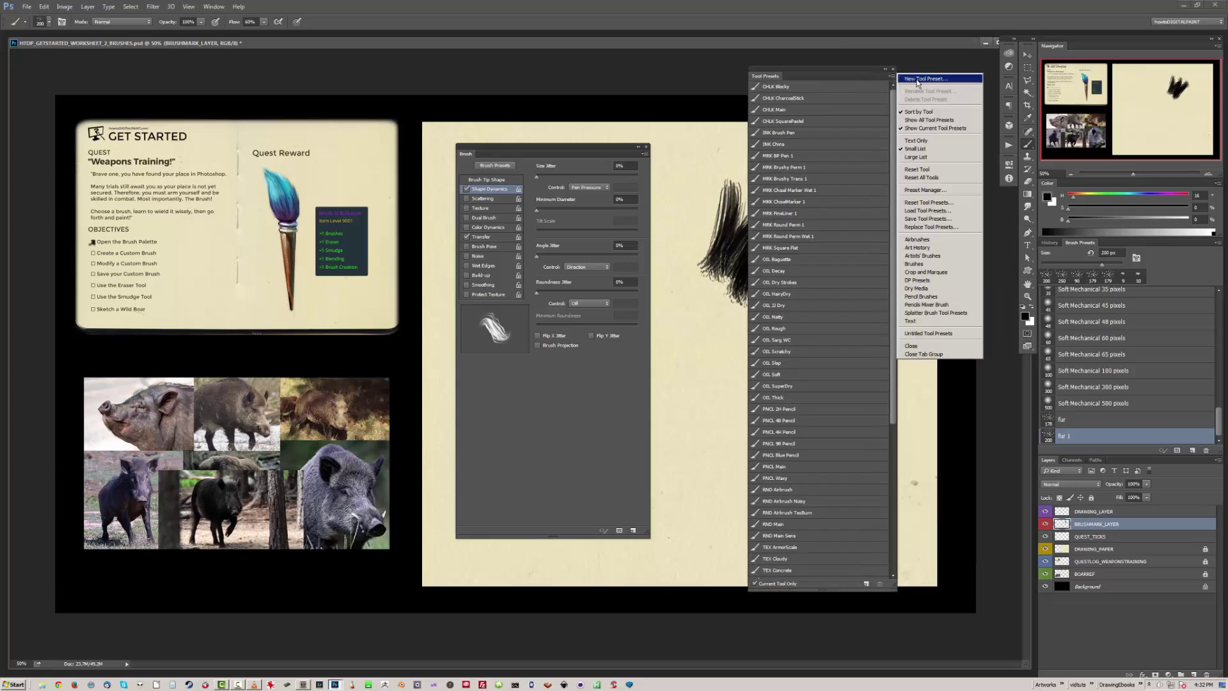
pyautogui.click(916, 78)
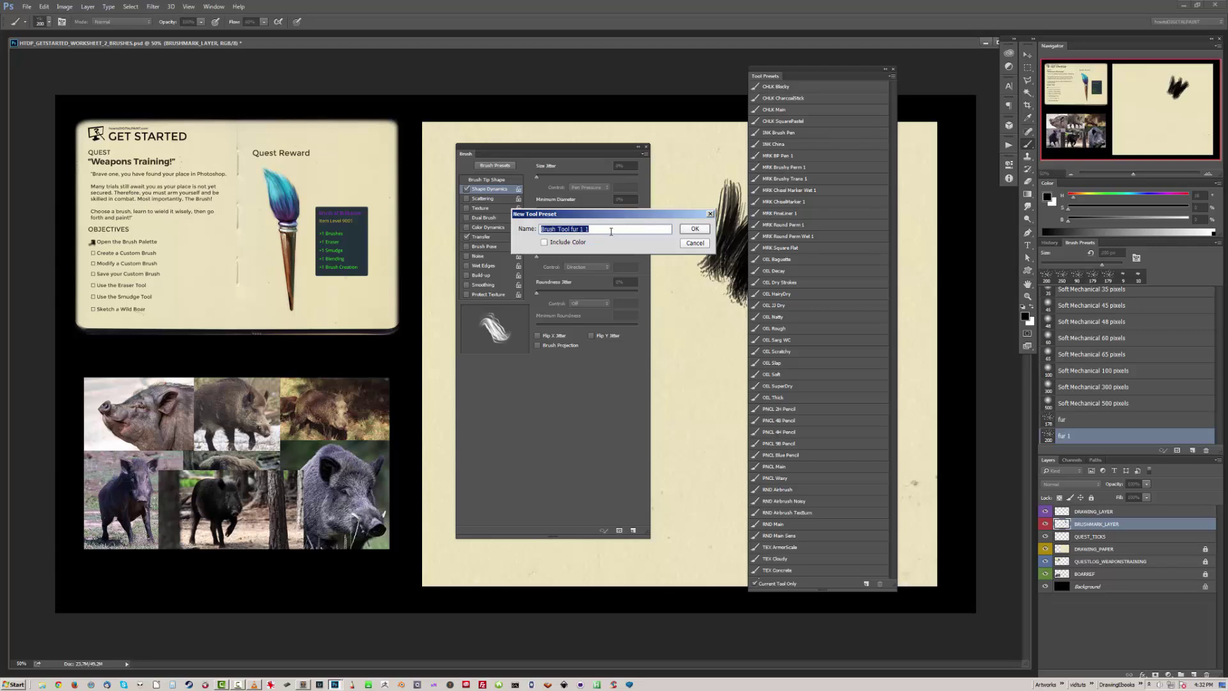
pyautogui.click(544, 243)
pyautogui.click(695, 230)
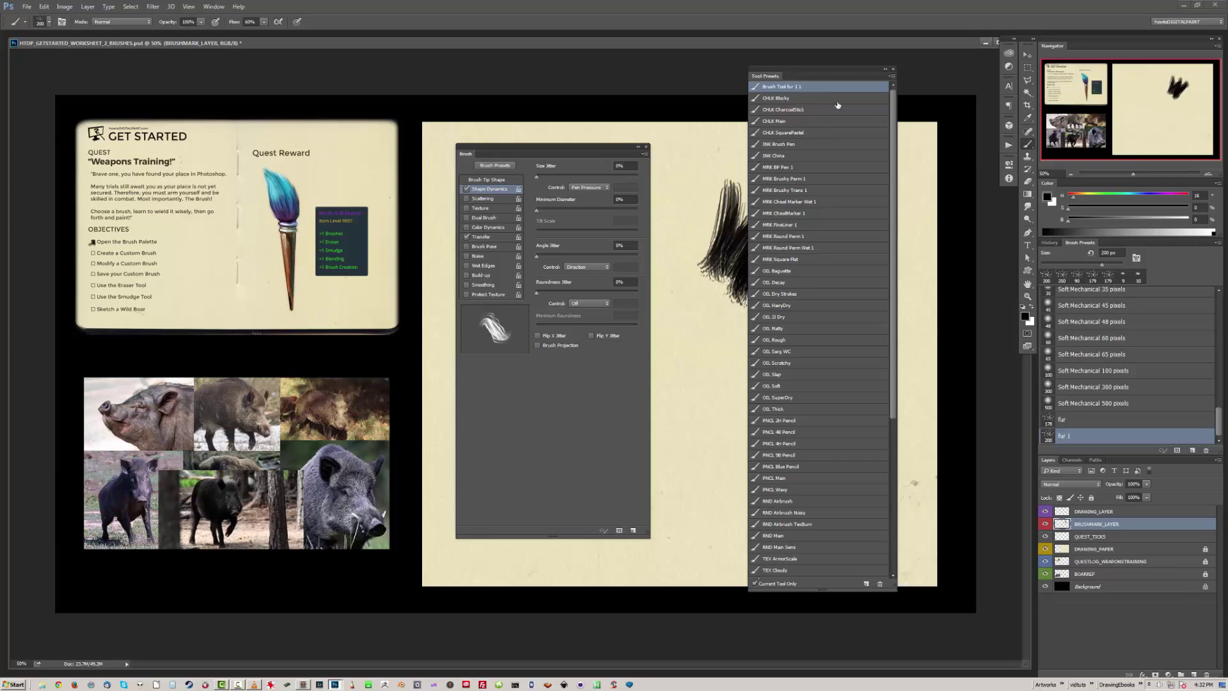
pyautogui.moveTo(831, 74); pyautogui.dragTo(816, 58)
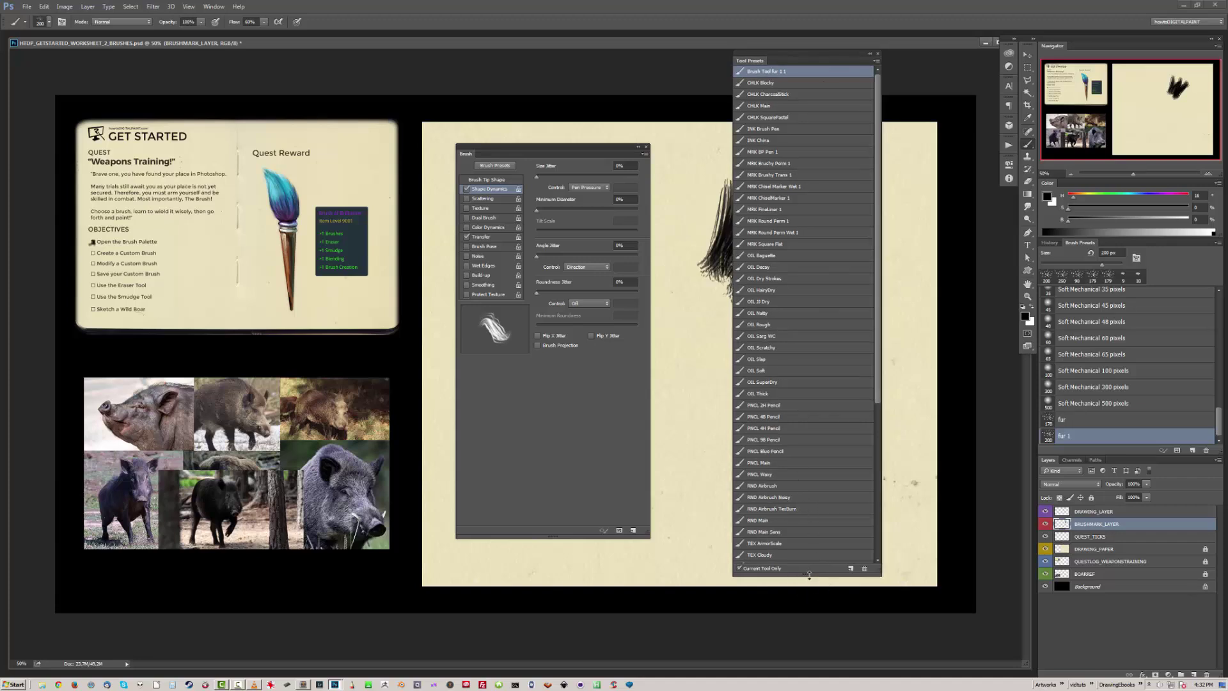
pyautogui.moveTo(807, 576); pyautogui.dragTo(831, 583)
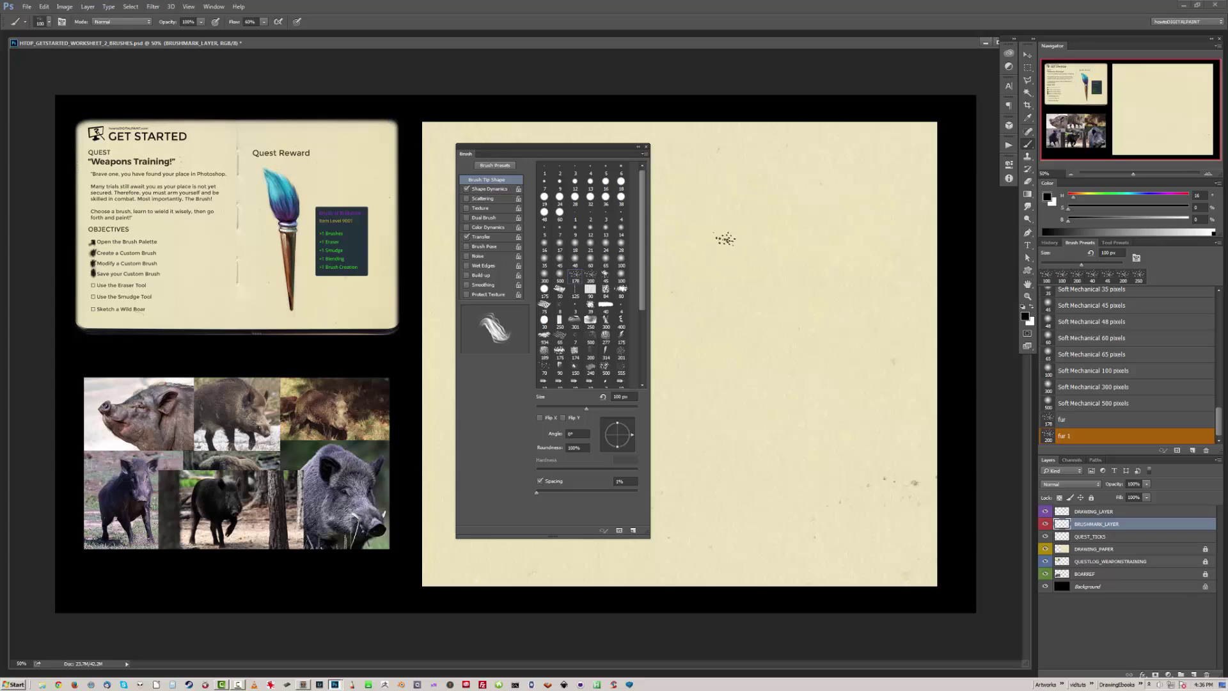
# Paint a black block with the fur 1 brush and erase its ragged top edge.
pyautogui.moveTo(726, 231)
pyautogui.mouseDown()
pyautogui.moveTo(832, 229)
pyautogui.moveTo(818, 238)
pyautogui.moveTo(826, 281)
pyautogui.moveTo(737, 266)
pyautogui.moveTo(745, 279)
pyautogui.moveTo(716, 263)
pyautogui.moveTo(738, 250)
pyautogui.moveTo(813, 271)
pyautogui.mouseUp()
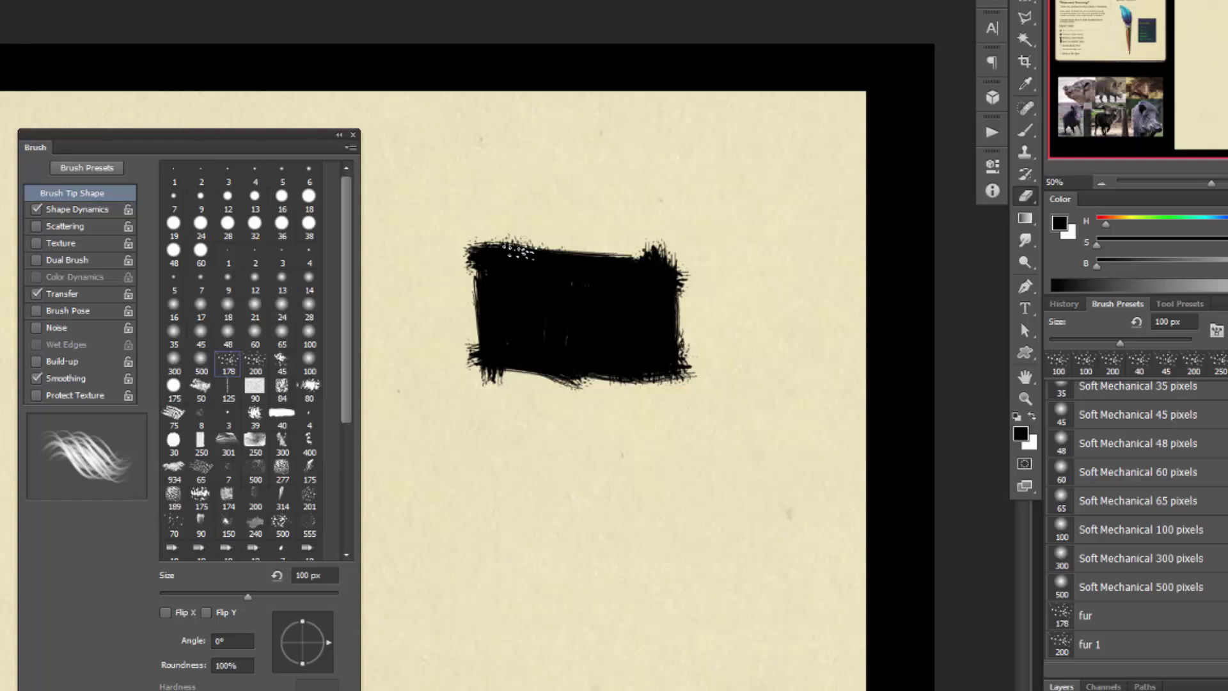
pyautogui.click(1025, 200)
pyautogui.moveTo(462, 242)
pyautogui.mouseDown()
pyautogui.moveTo(535, 219)
pyautogui.moveTo(569, 235)
pyautogui.moveTo(482, 239)
pyautogui.moveTo(729, 253)
pyautogui.moveTo(681, 301)
pyautogui.moveTo(679, 275)
pyautogui.moveTo(677, 368)
pyautogui.moveTo(620, 405)
pyautogui.moveTo(587, 410)
pyautogui.moveTo(458, 348)
pyautogui.moveTo(535, 397)
pyautogui.moveTo(642, 368)
pyautogui.moveTo(608, 379)
pyautogui.mouseUp()
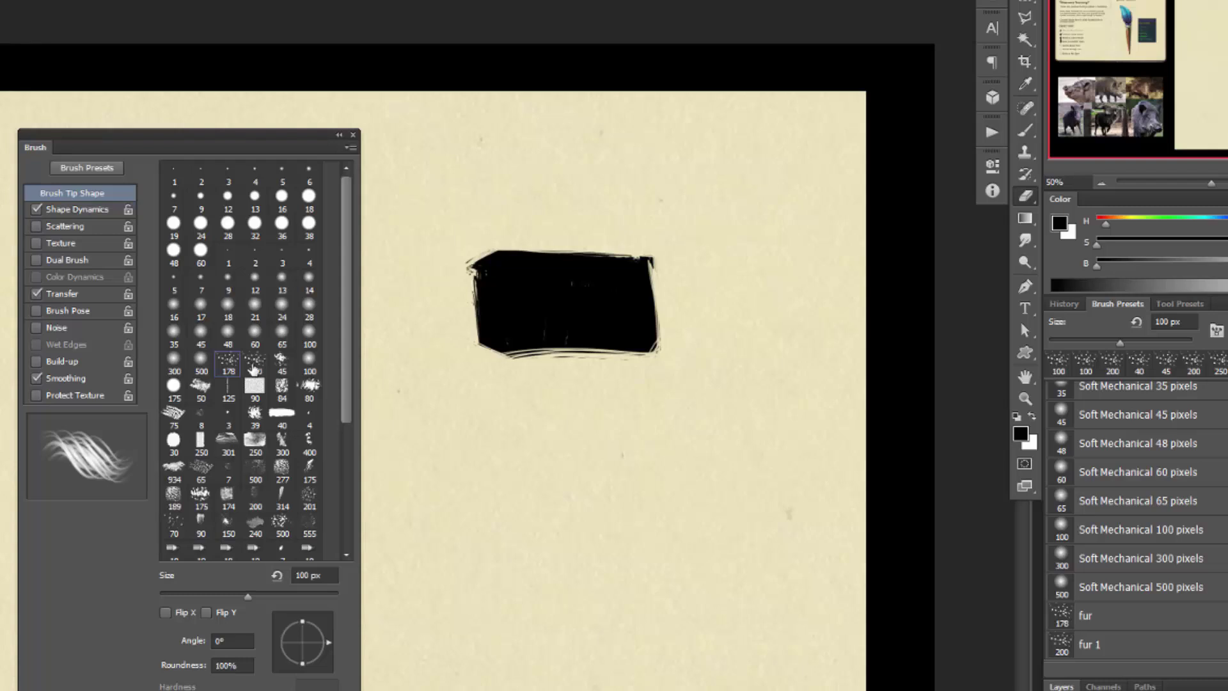
pyautogui.moveTo(348, 276); pyautogui.dragTo(343, 419)
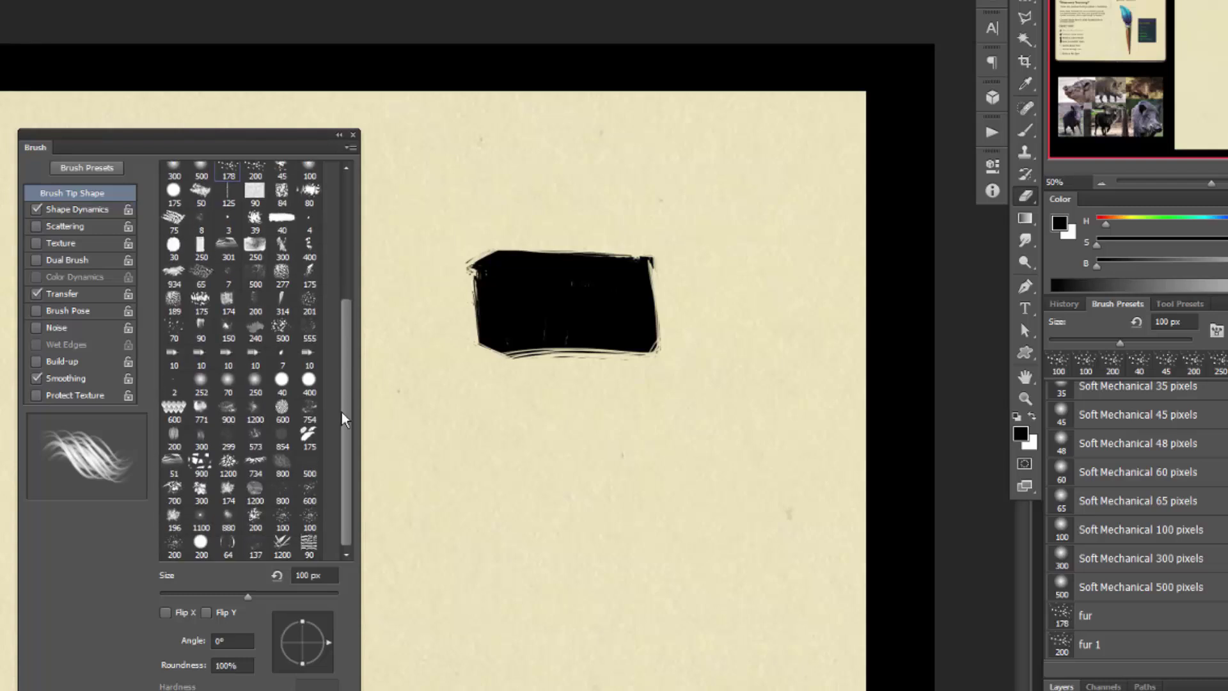
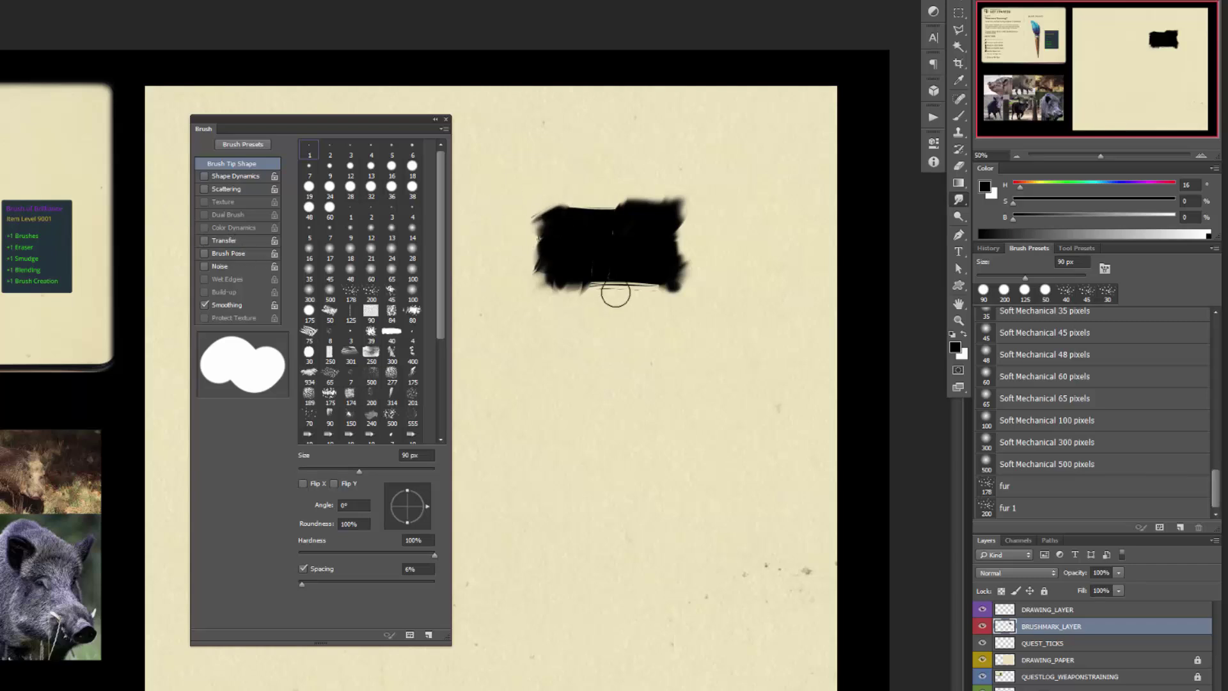
# Shrink the brush to 60 px and paint in the bottom edge of the black mark.
pyautogui.press('[')
pyautogui.press('[')
pyautogui.press('[')
pyautogui.moveTo(601, 281); pyautogui.dragTo(660, 278)
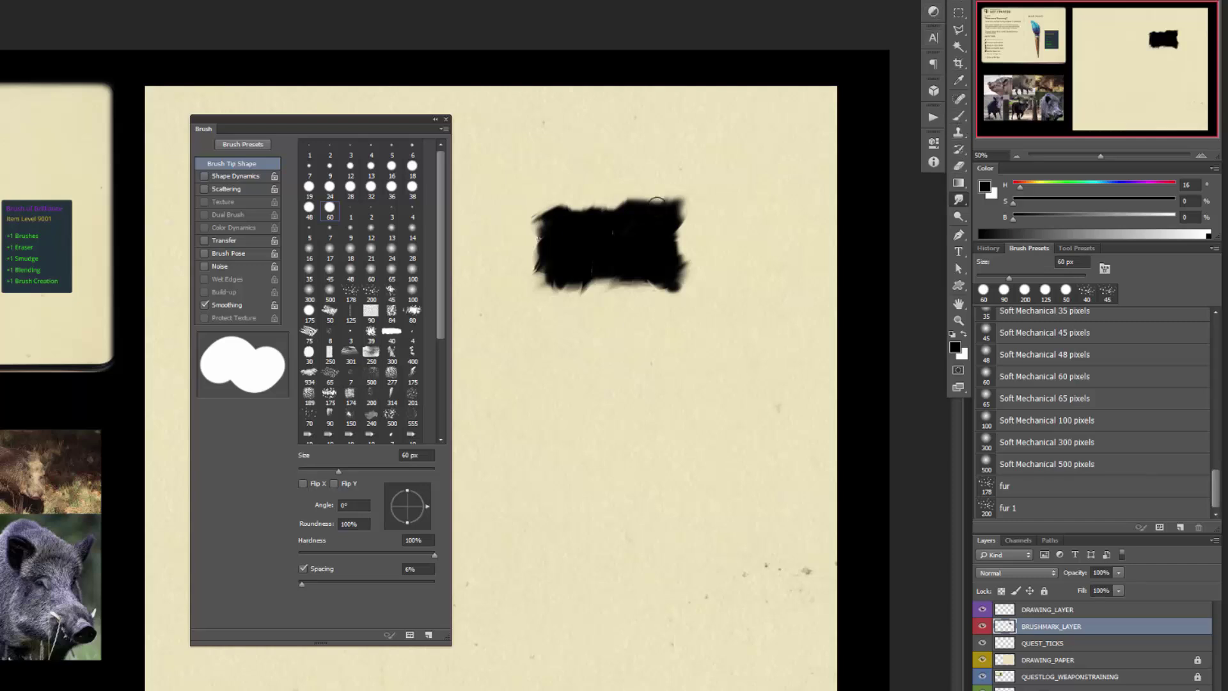
# Enable brush Scattering with Count 3 and Scatter 100%, and set Hardness to 0%.
pyautogui.click(205, 189)
pyautogui.click(236, 189)
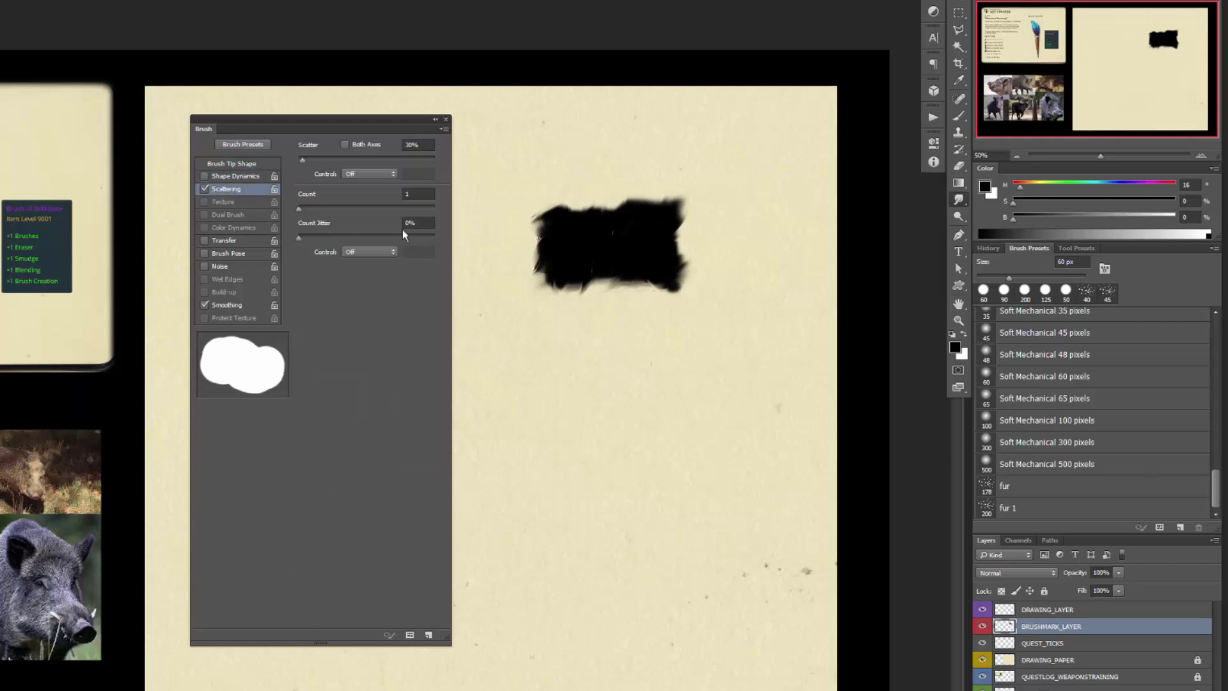
pyautogui.moveTo(303, 211); pyautogui.dragTo(321, 211)
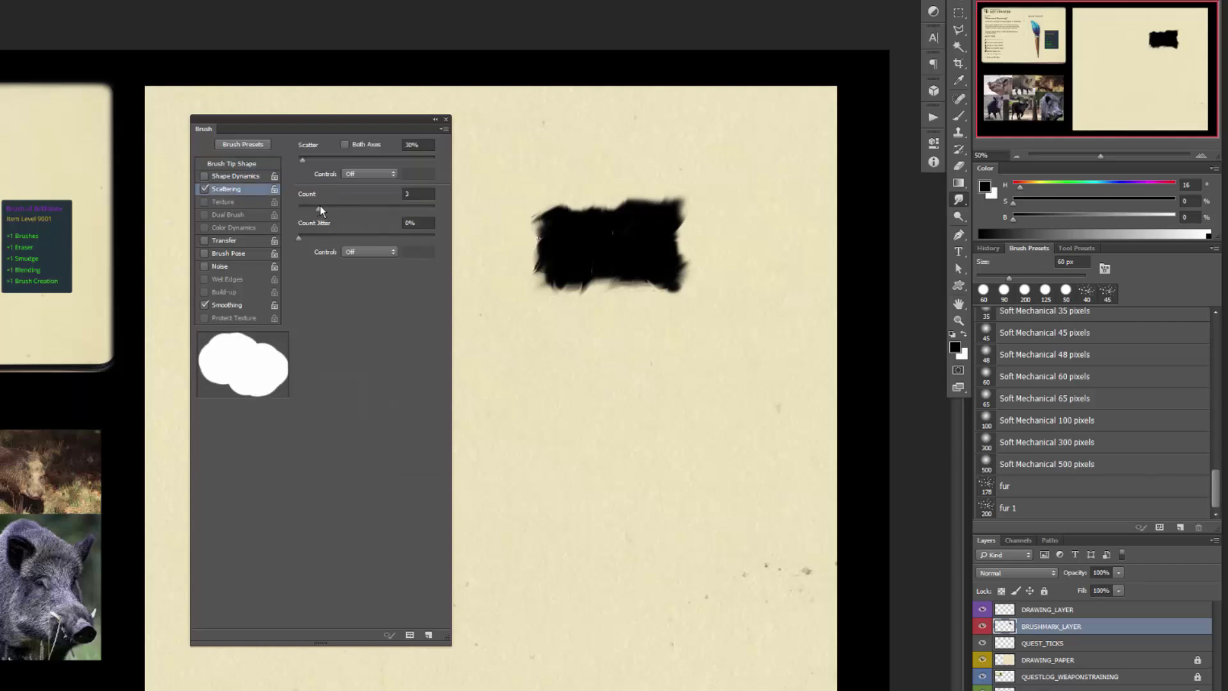
pyautogui.moveTo(305, 165); pyautogui.dragTo(313, 160)
pyautogui.click(238, 165)
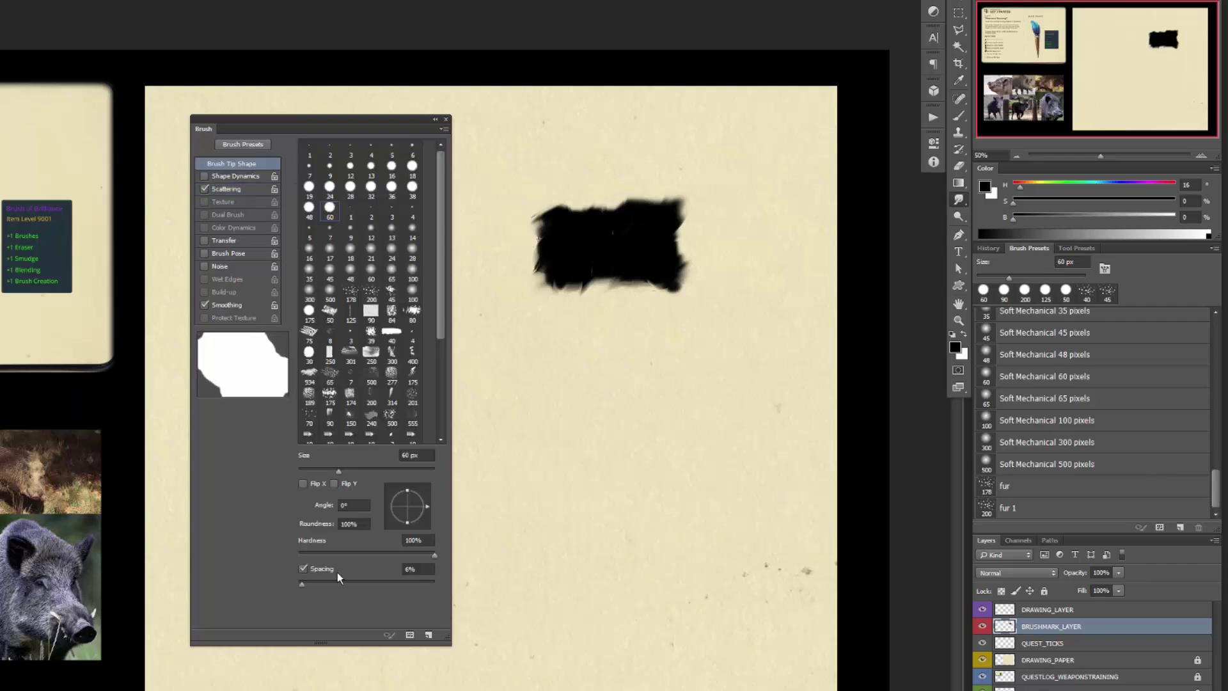
pyautogui.moveTo(334, 554); pyautogui.dragTo(296, 555)
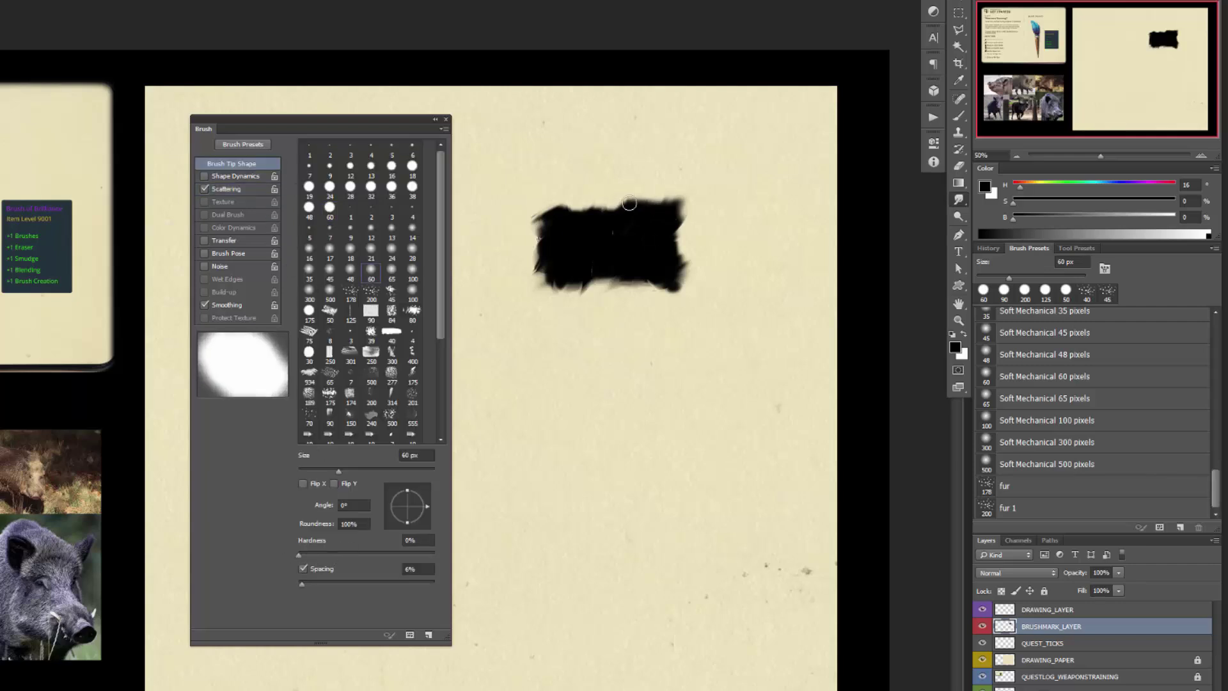
# Paint and smudge the black blot into a soft grey-brown mass using the 250 px tip.
pyautogui.moveTo(630, 203)
pyautogui.mouseDown()
pyautogui.moveTo(662, 218)
pyautogui.moveTo(619, 230)
pyautogui.moveTo(595, 199)
pyautogui.moveTo(555, 221)
pyautogui.moveTo(565, 232)
pyautogui.moveTo(547, 257)
pyautogui.moveTo(550, 286)
pyautogui.moveTo(649, 280)
pyautogui.moveTo(668, 236)
pyautogui.moveTo(622, 248)
pyautogui.moveTo(597, 232)
pyautogui.moveTo(558, 241)
pyautogui.mouseUp()
pyautogui.press(']')
pyautogui.click(371, 324)
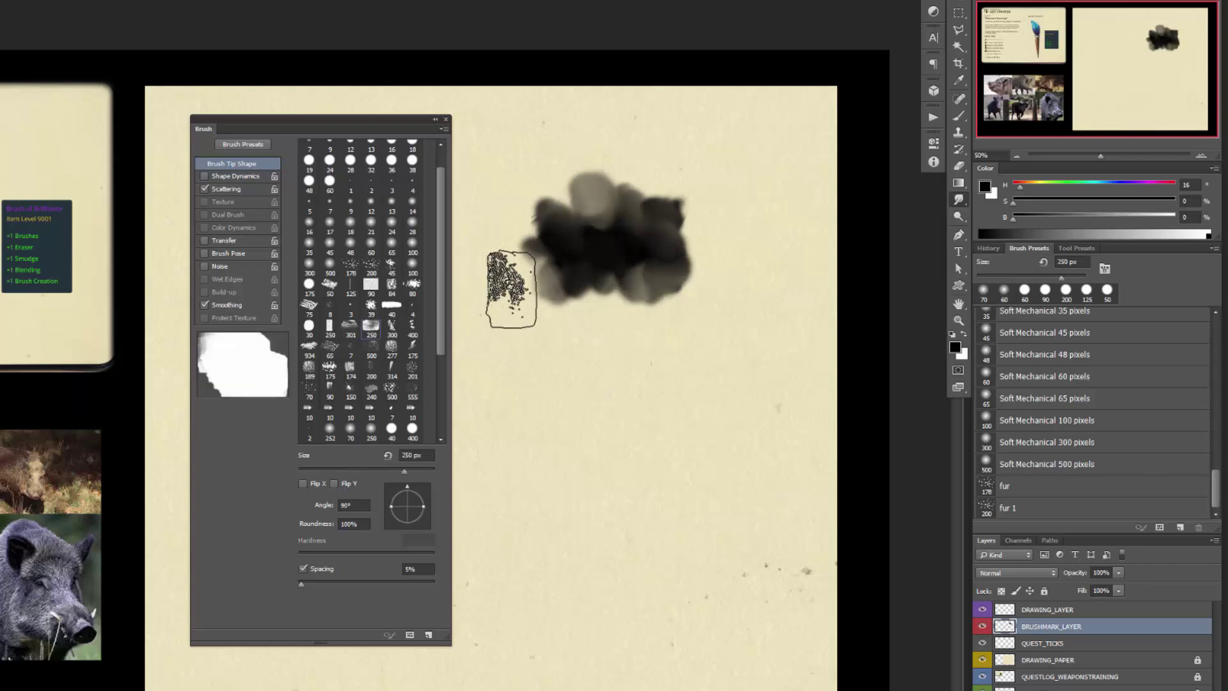
pyautogui.press('[')
pyautogui.moveTo(511, 288)
pyautogui.mouseDown()
pyautogui.moveTo(576, 253)
pyautogui.moveTo(616, 255)
pyautogui.moveTo(651, 230)
pyautogui.moveTo(663, 292)
pyautogui.moveTo(696, 223)
pyautogui.moveTo(604, 253)
pyautogui.moveTo(574, 226)
pyautogui.moveTo(591, 181)
pyautogui.moveTo(611, 242)
pyautogui.mouseUp()
pyautogui.press('[')
pyautogui.moveTo(612, 313)
pyautogui.mouseDown()
pyautogui.moveTo(552, 301)
pyautogui.moveTo(548, 287)
pyautogui.mouseUp()
pyautogui.press('[')
pyautogui.press('[')
pyautogui.press('[')
pyautogui.press('[')
pyautogui.press('[')
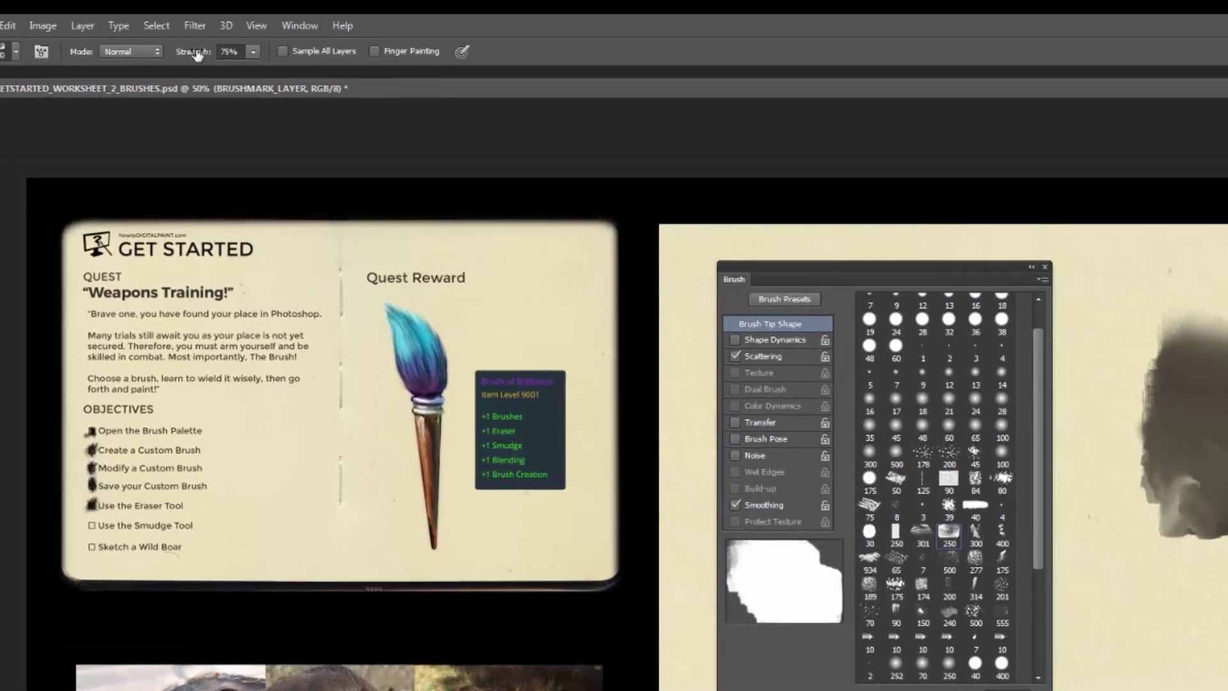
# Set the Smudge tool strength to 81% in the options bar.
pyautogui.moveTo(195, 56); pyautogui.dragTo(205, 56)
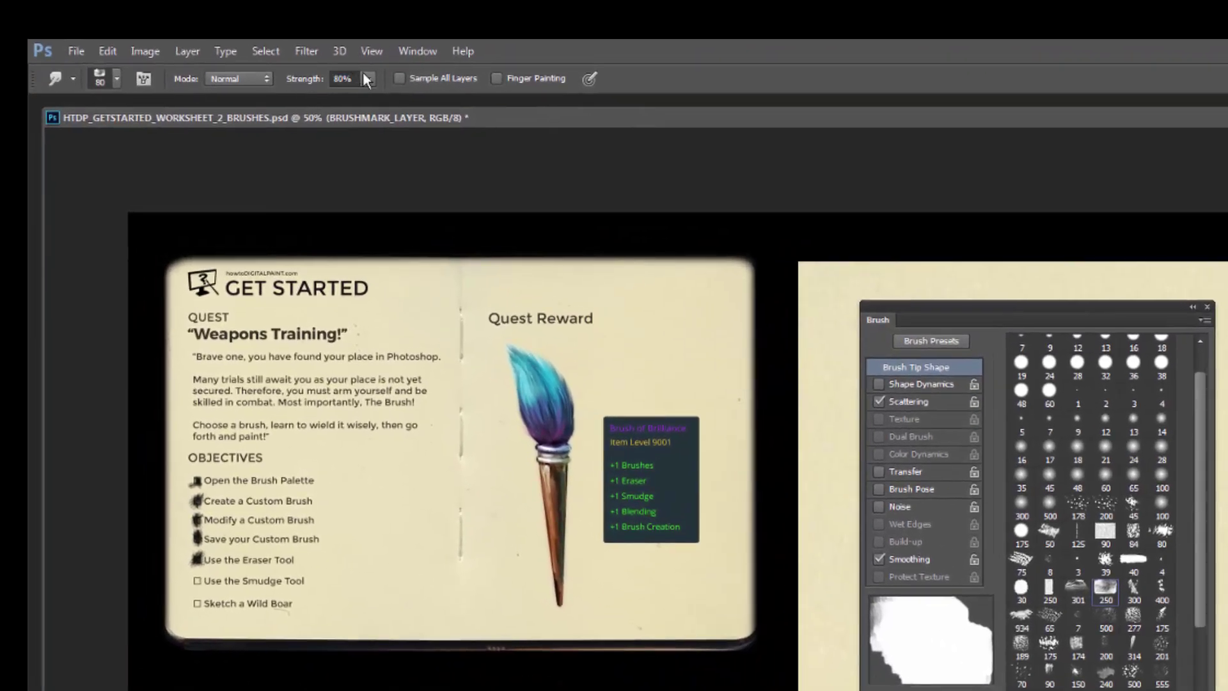
pyautogui.click(366, 78)
pyautogui.moveTo(305, 83); pyautogui.dragTo(308, 84)
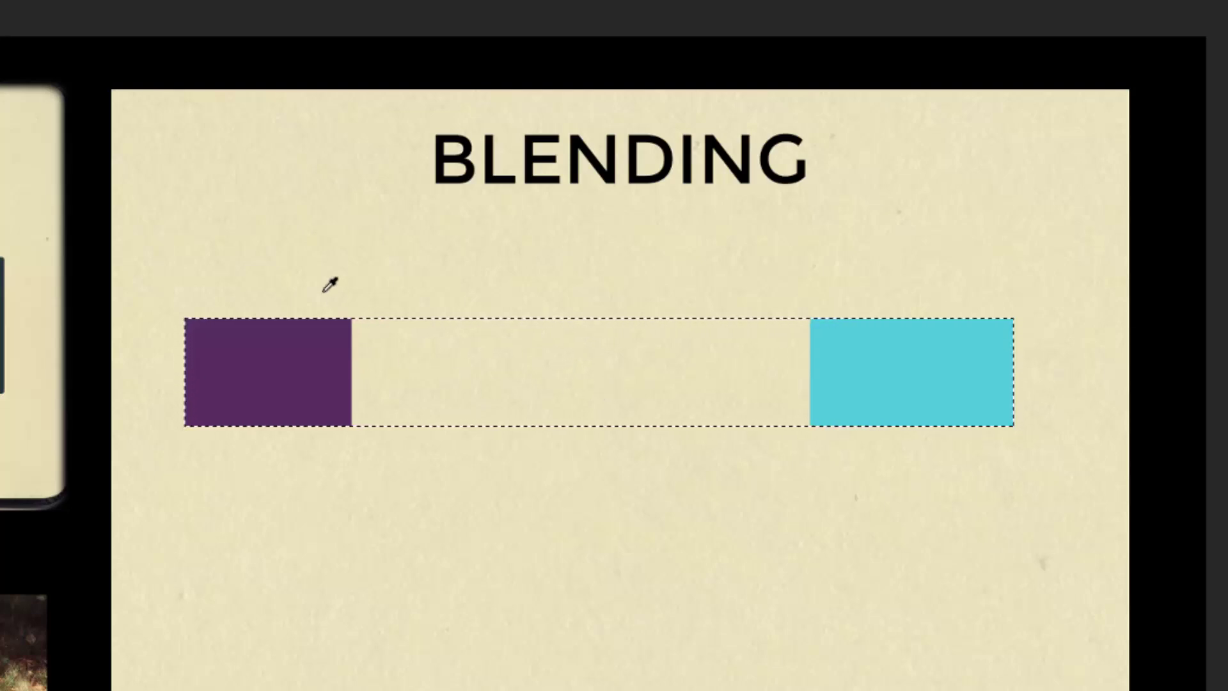
# Sample the purple swatch and paint a middle block, then sample cyan and paint over it.
pyautogui.keyDown('alt'); pyautogui.click(340, 356); pyautogui.keyUp('alt')
pyautogui.moveTo(565, 323)
pyautogui.mouseDown()
pyautogui.moveTo(566, 406)
pyautogui.moveTo(551, 285)
pyautogui.moveTo(533, 282)
pyautogui.moveTo(559, 331)
pyautogui.moveTo(598, 330)
pyautogui.moveTo(589, 442)
pyautogui.mouseUp()
pyautogui.press('i')
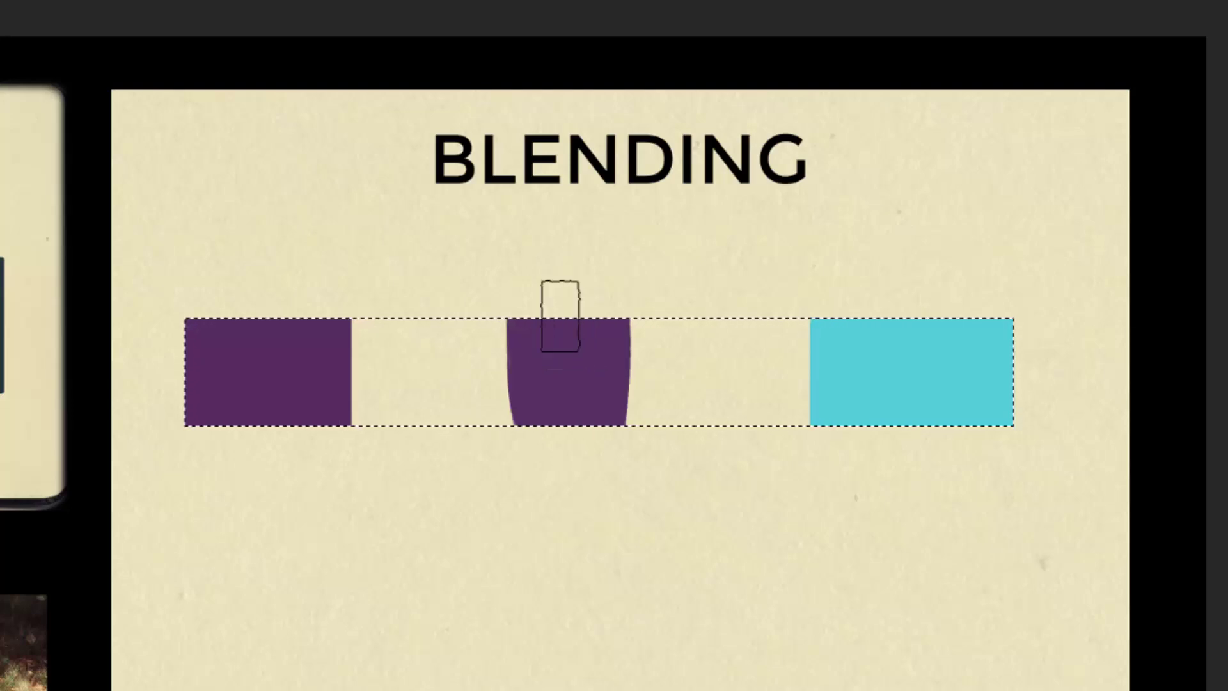
pyautogui.moveTo(559, 367)
pyautogui.mouseDown()
pyautogui.moveTo(584, 297)
pyautogui.moveTo(594, 412)
pyautogui.moveTo(612, 308)
pyautogui.moveTo(597, 428)
pyautogui.moveTo(600, 344)
pyautogui.mouseUp()
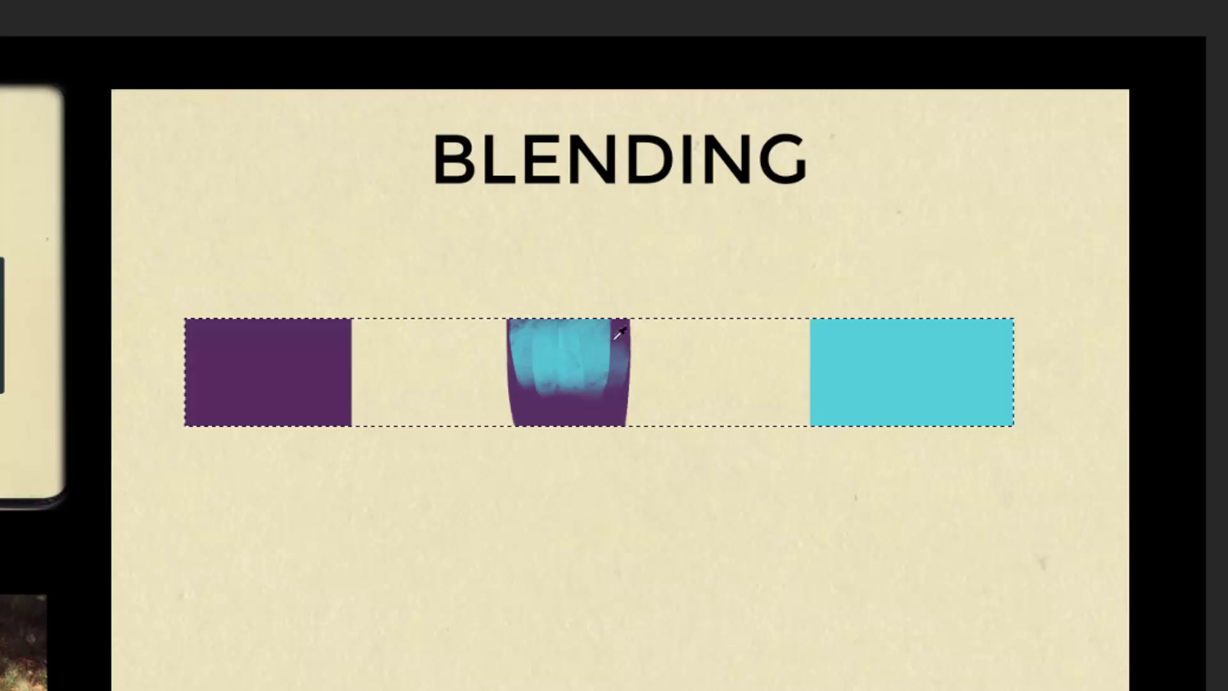
# Blend the cyan into the purple and smear the blue leftward into the purple swatch.
pyautogui.moveTo(609, 351)
pyautogui.mouseDown()
pyautogui.moveTo(602, 431)
pyautogui.moveTo(608, 309)
pyautogui.moveTo(588, 429)
pyautogui.moveTo(576, 433)
pyautogui.moveTo(568, 404)
pyautogui.moveTo(555, 422)
pyautogui.moveTo(539, 354)
pyautogui.moveTo(539, 417)
pyautogui.moveTo(545, 405)
pyautogui.moveTo(606, 435)
pyautogui.moveTo(528, 332)
pyautogui.moveTo(525, 357)
pyautogui.moveTo(534, 314)
pyautogui.moveTo(540, 406)
pyautogui.mouseUp()
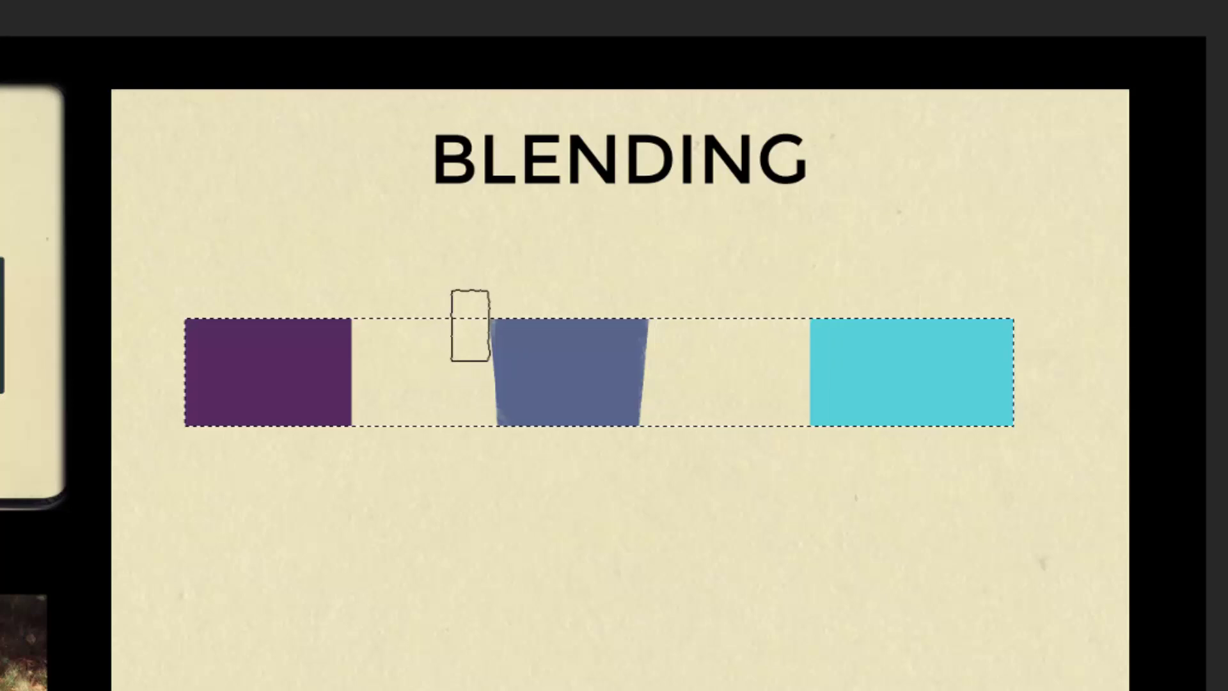
pyautogui.moveTo(472, 325)
pyautogui.mouseDown()
pyautogui.moveTo(470, 300)
pyautogui.moveTo(458, 329)
pyautogui.moveTo(430, 305)
pyautogui.moveTo(416, 342)
pyautogui.moveTo(397, 309)
pyautogui.mouseUp()
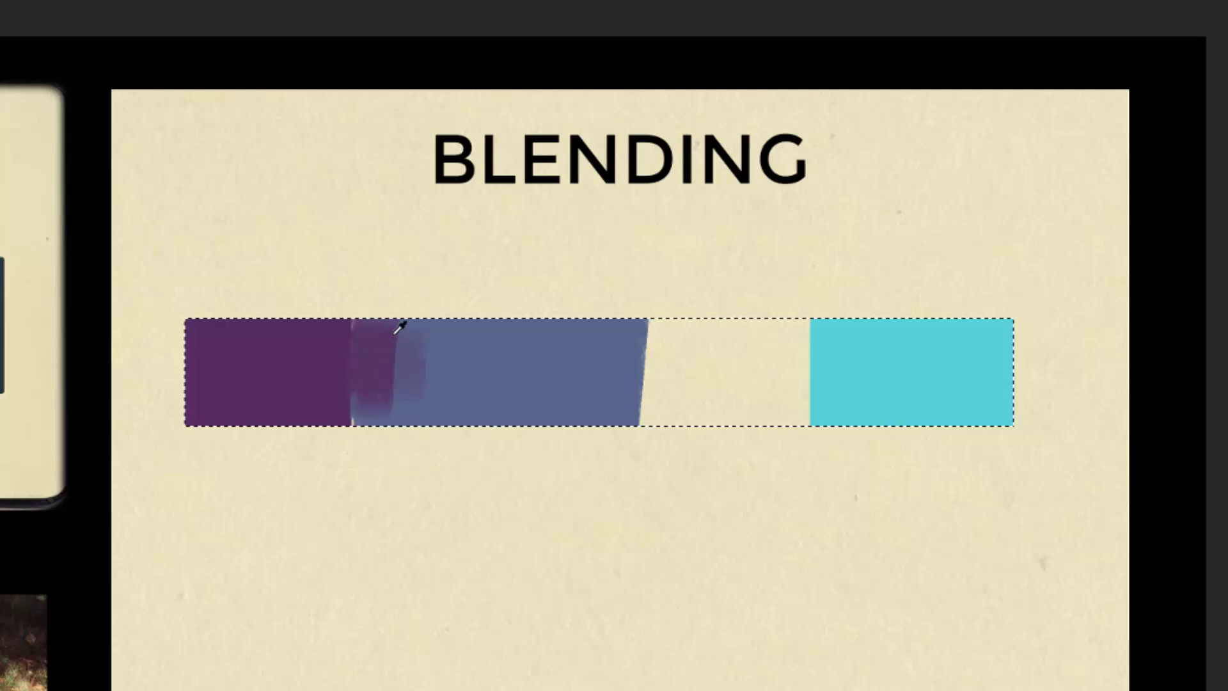
pyautogui.moveTo(381, 331)
pyautogui.mouseDown()
pyautogui.moveTo(376, 436)
pyautogui.moveTo(402, 431)
pyautogui.moveTo(440, 374)
pyautogui.mouseUp()
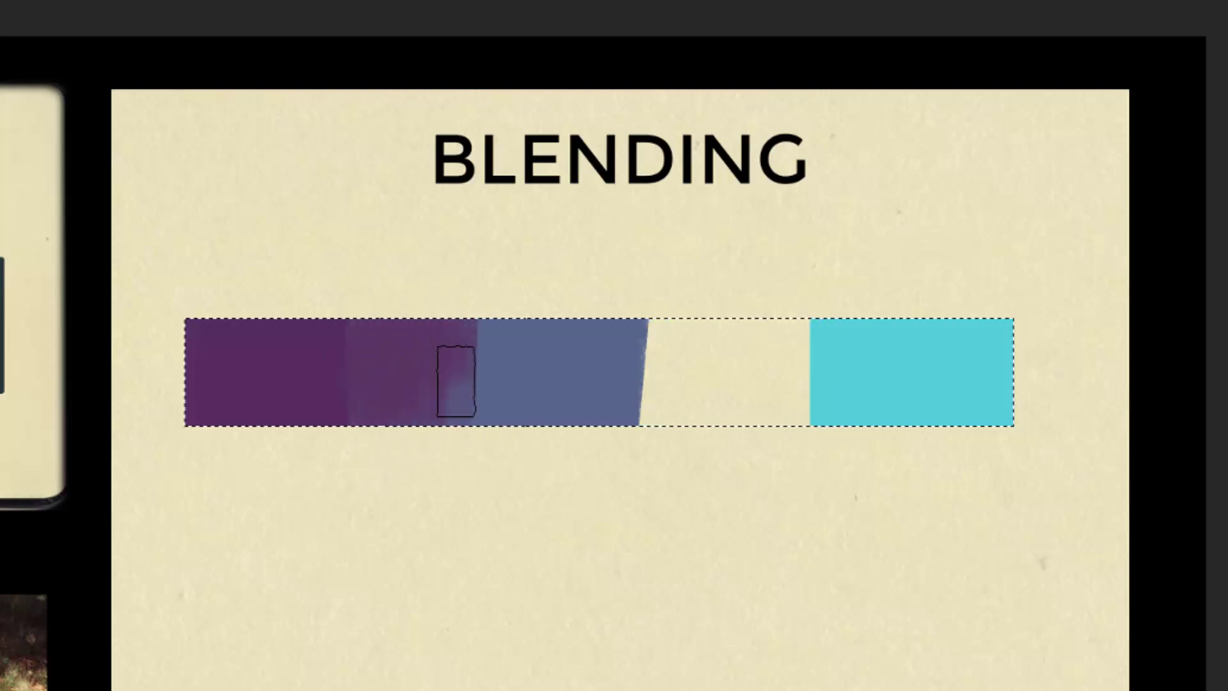
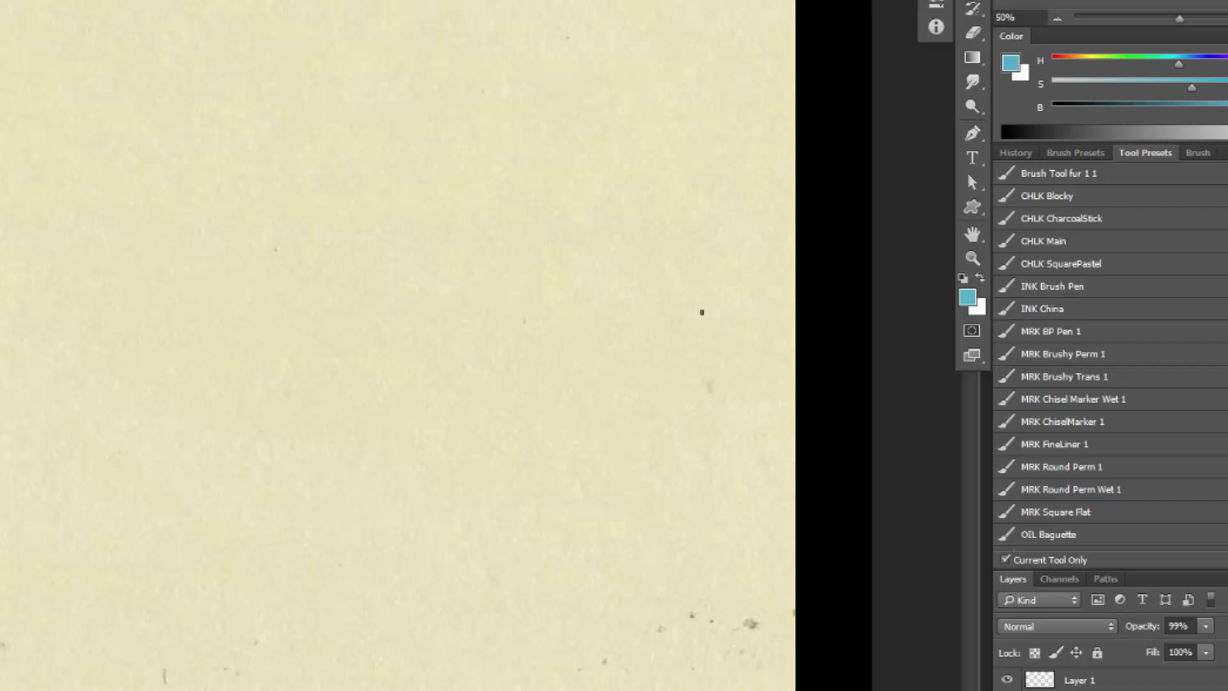
# Set the foreground paint colour to dark grey #3b3b3b.
pyautogui.click(968, 297)
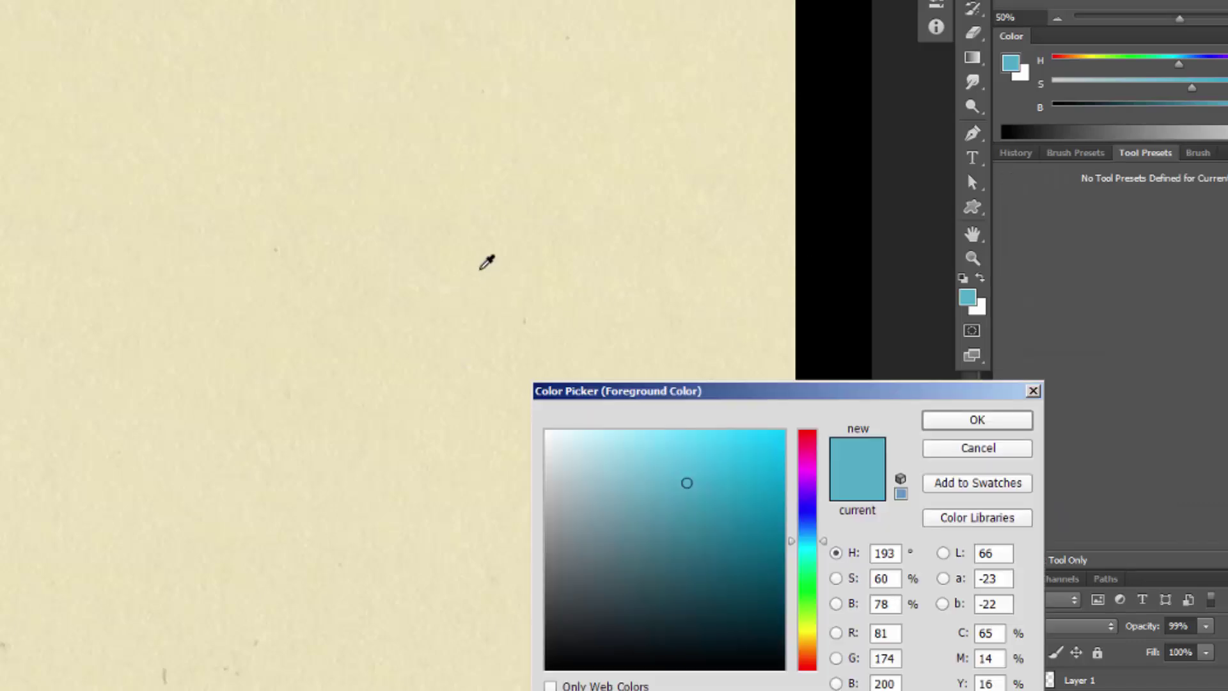
pyautogui.moveTo(555, 642)
pyautogui.mouseDown()
pyautogui.moveTo(494, 690)
pyautogui.moveTo(727, 441)
pyautogui.moveTo(687, 491)
pyautogui.mouseUp()
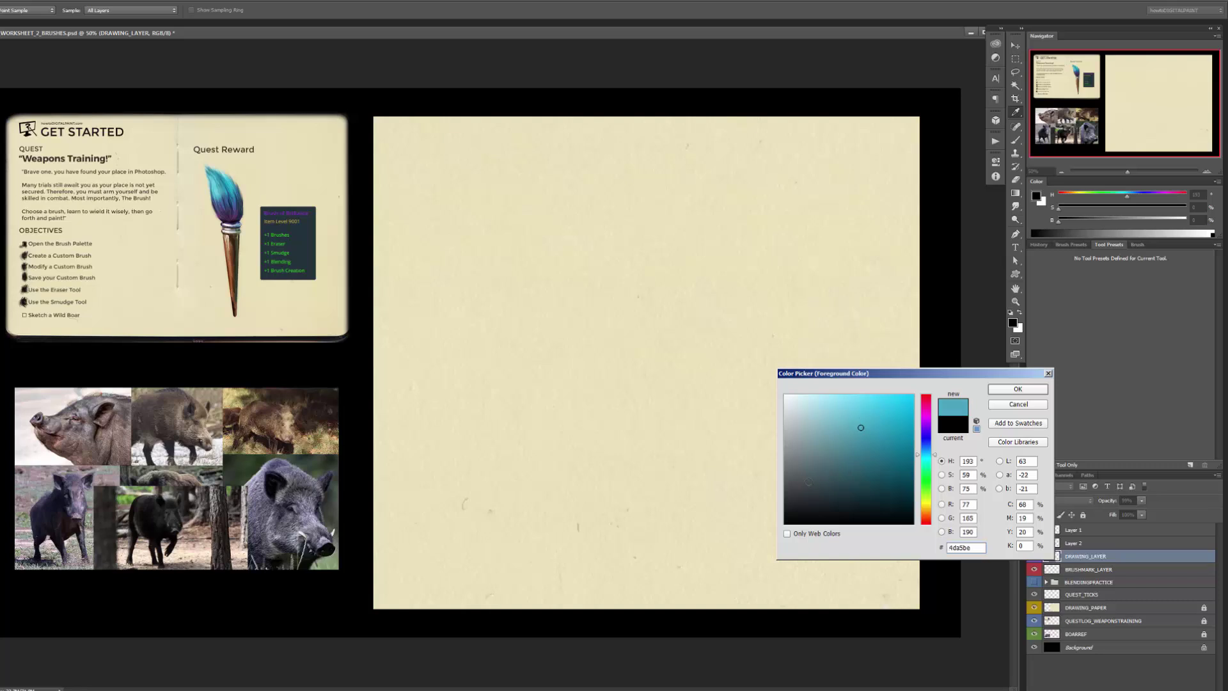
pyautogui.moveTo(799, 478)
pyautogui.mouseDown()
pyautogui.moveTo(782, 477)
pyautogui.moveTo(780, 496)
pyautogui.mouseUp()
pyautogui.click(1007, 388)
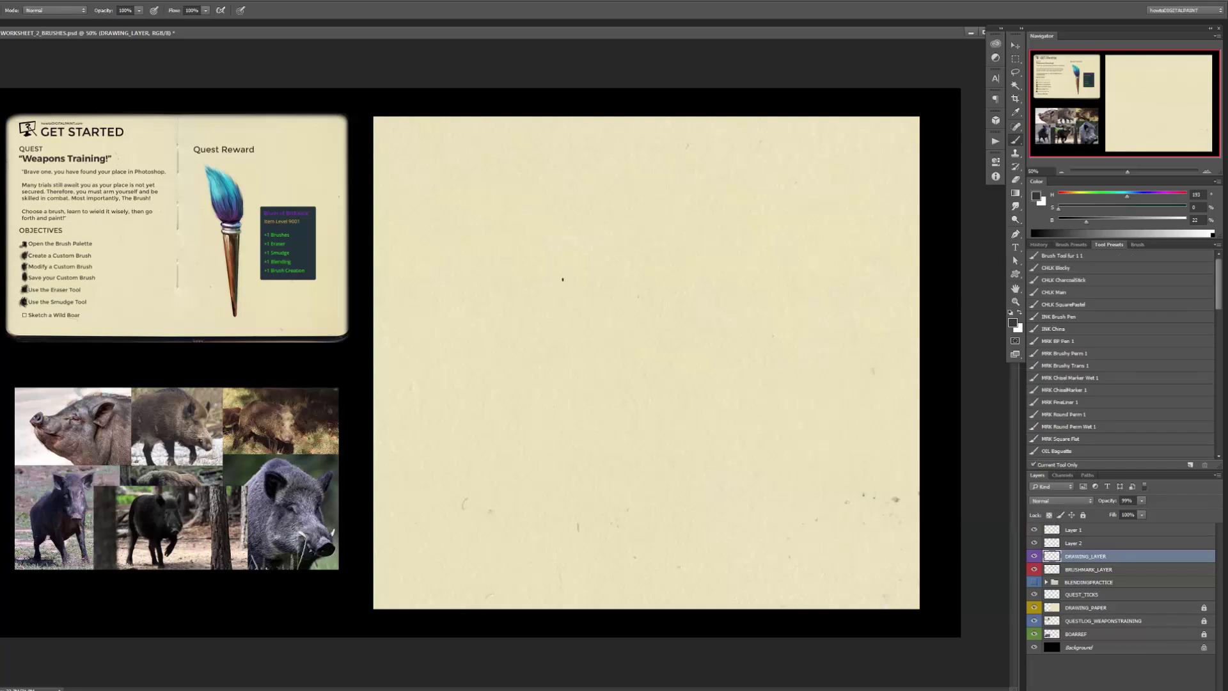
# Sketch the boar's front curve, back arc, rump and lower belly lines.
pyautogui.moveTo(571, 269); pyautogui.dragTo(519, 364)
pyautogui.moveTo(533, 296); pyautogui.dragTo(659, 273)
pyautogui.moveTo(582, 256); pyautogui.dragTo(708, 276)
pyautogui.moveTo(796, 287)
pyautogui.mouseDown()
pyautogui.moveTo(815, 366)
pyautogui.moveTo(752, 406)
pyautogui.mouseUp()
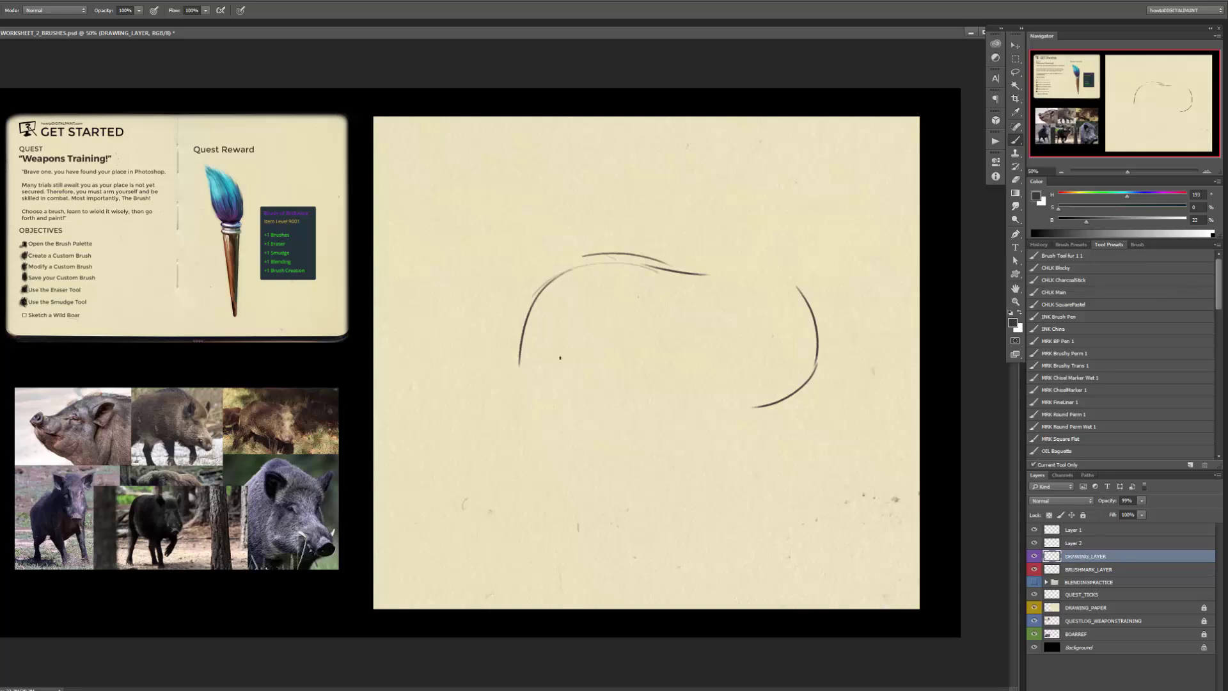
pyautogui.moveTo(519, 349); pyautogui.dragTo(604, 375)
pyautogui.moveTo(531, 378)
pyautogui.mouseDown()
pyautogui.moveTo(628, 394)
pyautogui.moveTo(662, 372)
pyautogui.moveTo(733, 379)
pyautogui.moveTo(817, 349)
pyautogui.moveTo(828, 332)
pyautogui.mouseUp()
pyautogui.moveTo(783, 378); pyautogui.dragTo(820, 337)
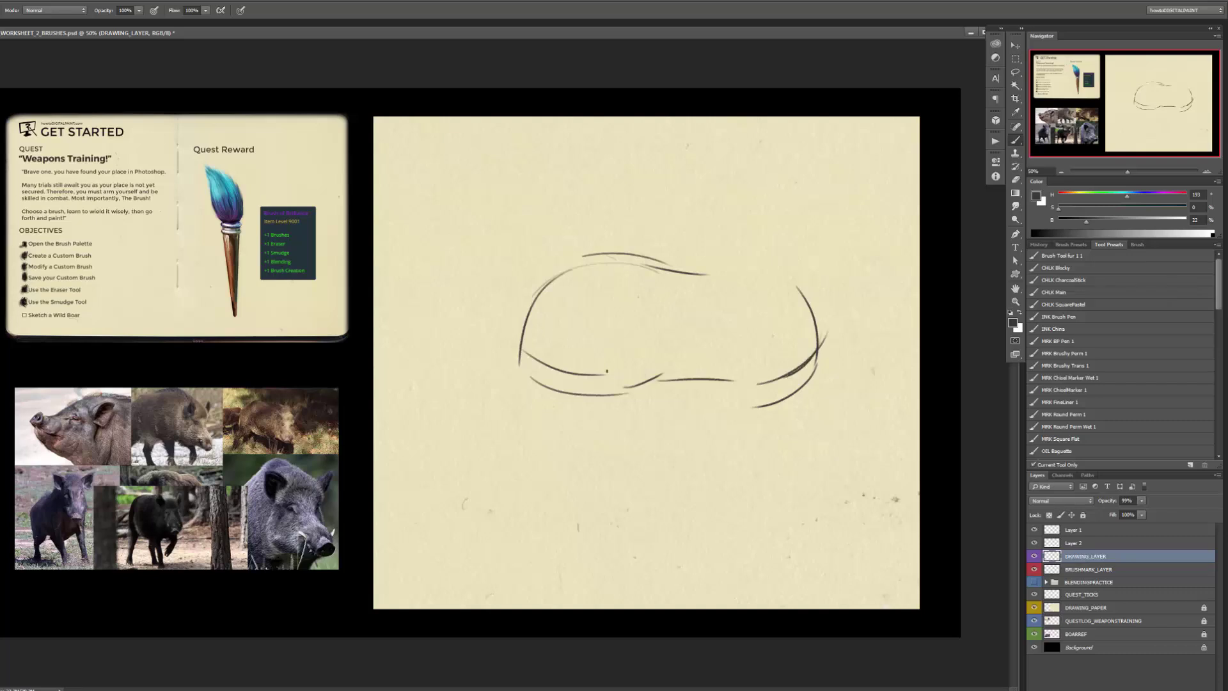
# Sketch the boar's legs with hooves below the belly, plus the head and snout line.
pyautogui.moveTo(661, 368)
pyautogui.mouseDown()
pyautogui.moveTo(663, 416)
pyautogui.moveTo(643, 429)
pyautogui.moveTo(640, 449)
pyautogui.moveTo(663, 409)
pyautogui.mouseUp()
pyautogui.moveTo(743, 358)
pyautogui.mouseDown()
pyautogui.moveTo(769, 400)
pyautogui.moveTo(794, 407)
pyautogui.mouseUp()
pyautogui.moveTo(810, 363)
pyautogui.mouseDown()
pyautogui.moveTo(818, 408)
pyautogui.moveTo(797, 440)
pyautogui.moveTo(798, 427)
pyautogui.mouseUp()
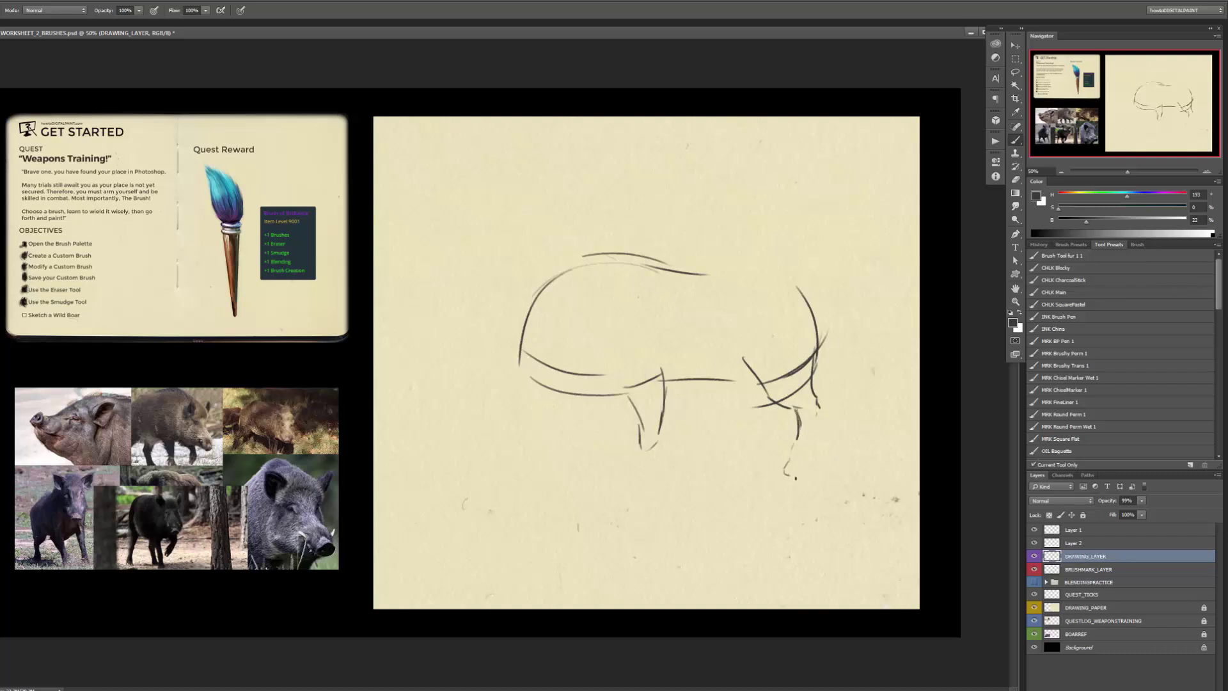
pyautogui.moveTo(785, 473)
pyautogui.mouseDown()
pyautogui.moveTo(816, 412)
pyautogui.moveTo(810, 453)
pyautogui.mouseUp()
pyautogui.moveTo(821, 407); pyautogui.dragTo(805, 455)
pyautogui.moveTo(640, 438)
pyautogui.mouseDown()
pyautogui.moveTo(624, 494)
pyautogui.moveTo(653, 485)
pyautogui.mouseUp()
pyautogui.moveTo(657, 449); pyautogui.dragTo(651, 471)
pyautogui.moveTo(657, 448)
pyautogui.mouseDown()
pyautogui.moveTo(649, 492)
pyautogui.moveTo(652, 480)
pyautogui.mouseUp()
pyautogui.moveTo(732, 382)
pyautogui.mouseDown()
pyautogui.moveTo(709, 431)
pyautogui.moveTo(731, 434)
pyautogui.mouseUp()
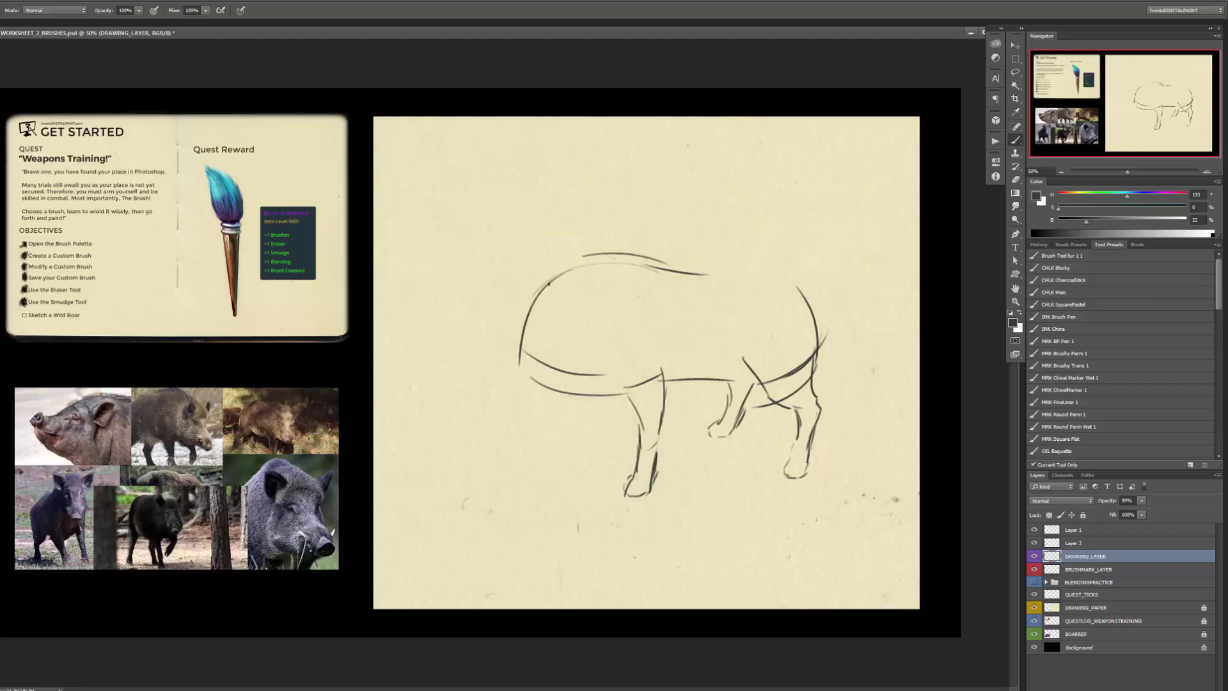
pyautogui.moveTo(536, 300)
pyautogui.mouseDown()
pyautogui.moveTo(485, 385)
pyautogui.moveTo(522, 396)
pyautogui.moveTo(513, 400)
pyautogui.moveTo(573, 381)
pyautogui.mouseUp()
# Draw the snout tip, shoulder marks, a pointed ear, the eye and a nostril dot.
pyautogui.moveTo(481, 374); pyautogui.dragTo(491, 392)
pyautogui.moveTo(479, 374)
pyautogui.mouseDown()
pyautogui.moveTo(503, 380)
pyautogui.moveTo(496, 390)
pyautogui.mouseUp()
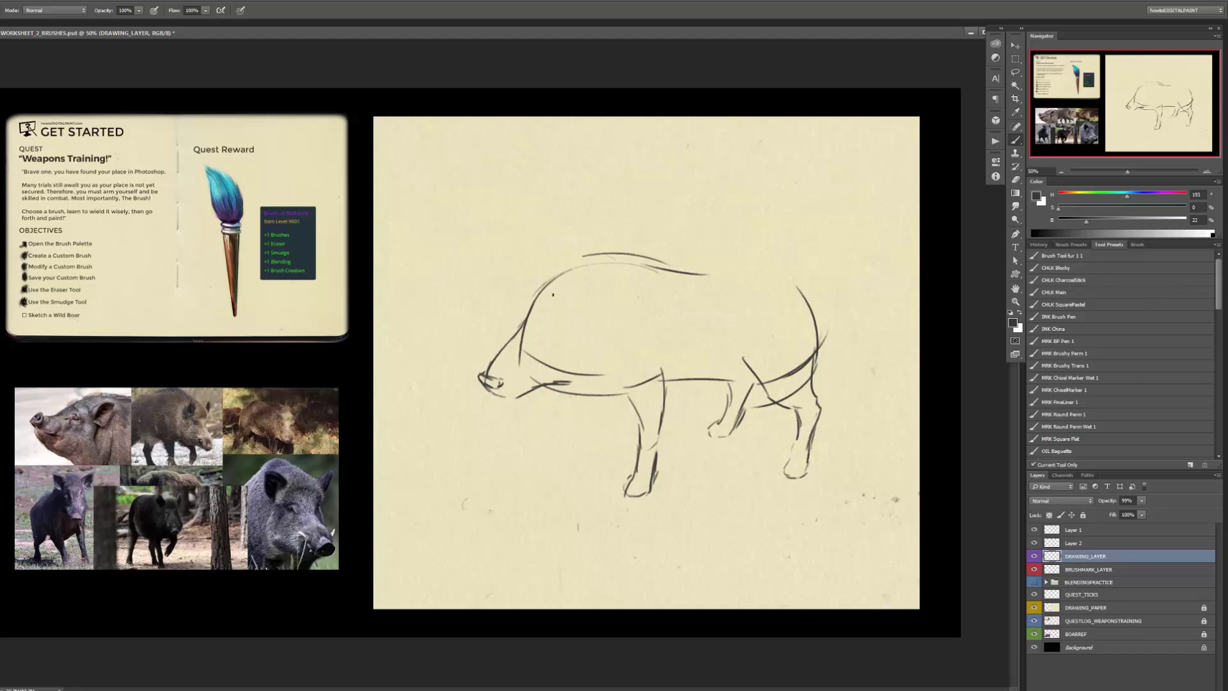
pyautogui.moveTo(587, 309)
pyautogui.mouseDown()
pyautogui.moveTo(581, 326)
pyautogui.moveTo(620, 284)
pyautogui.moveTo(619, 310)
pyautogui.moveTo(604, 320)
pyautogui.mouseUp()
pyautogui.moveTo(542, 289)
pyautogui.mouseDown()
pyautogui.moveTo(545, 259)
pyautogui.moveTo(558, 267)
pyautogui.moveTo(539, 283)
pyautogui.mouseUp()
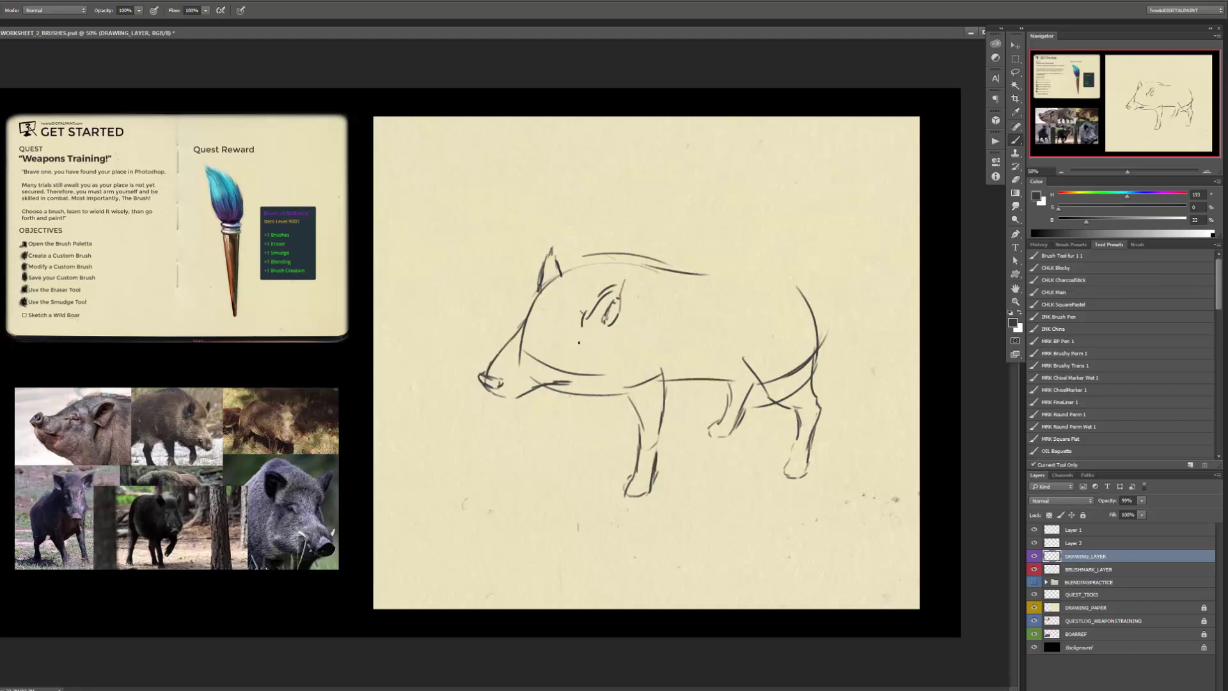
pyautogui.moveTo(566, 349); pyautogui.dragTo(580, 346)
pyautogui.click(555, 355)
# Add two front leg lines, the cheek and jaw curve, and a tusk by the snout.
pyautogui.moveTo(573, 397); pyautogui.dragTo(543, 444)
pyautogui.moveTo(592, 396); pyautogui.dragTo(579, 435)
pyautogui.moveTo(533, 342)
pyautogui.mouseDown()
pyautogui.moveTo(536, 399)
pyautogui.moveTo(540, 371)
pyautogui.moveTo(539, 398)
pyautogui.moveTo(469, 333)
pyautogui.moveTo(499, 358)
pyautogui.mouseUp()
pyautogui.moveTo(464, 320); pyautogui.dragTo(483, 357)
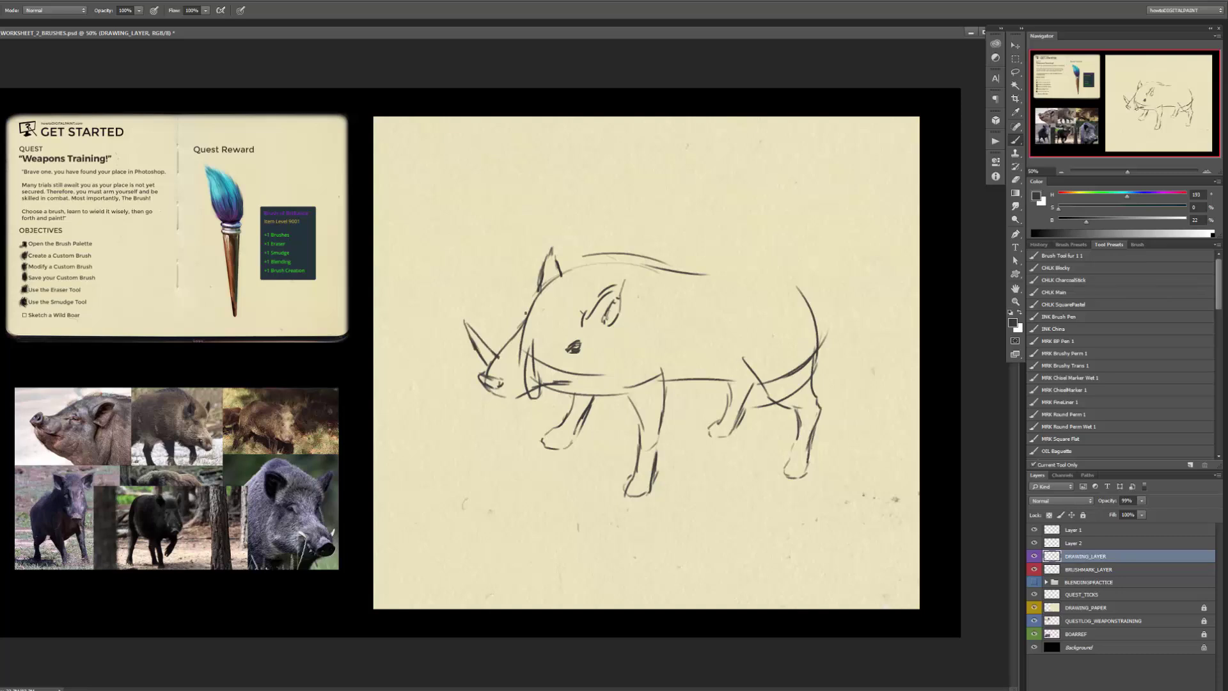
# Erase parts of the jaw and snout lines, then redraw the jaw line darker.
pyautogui.press('e')
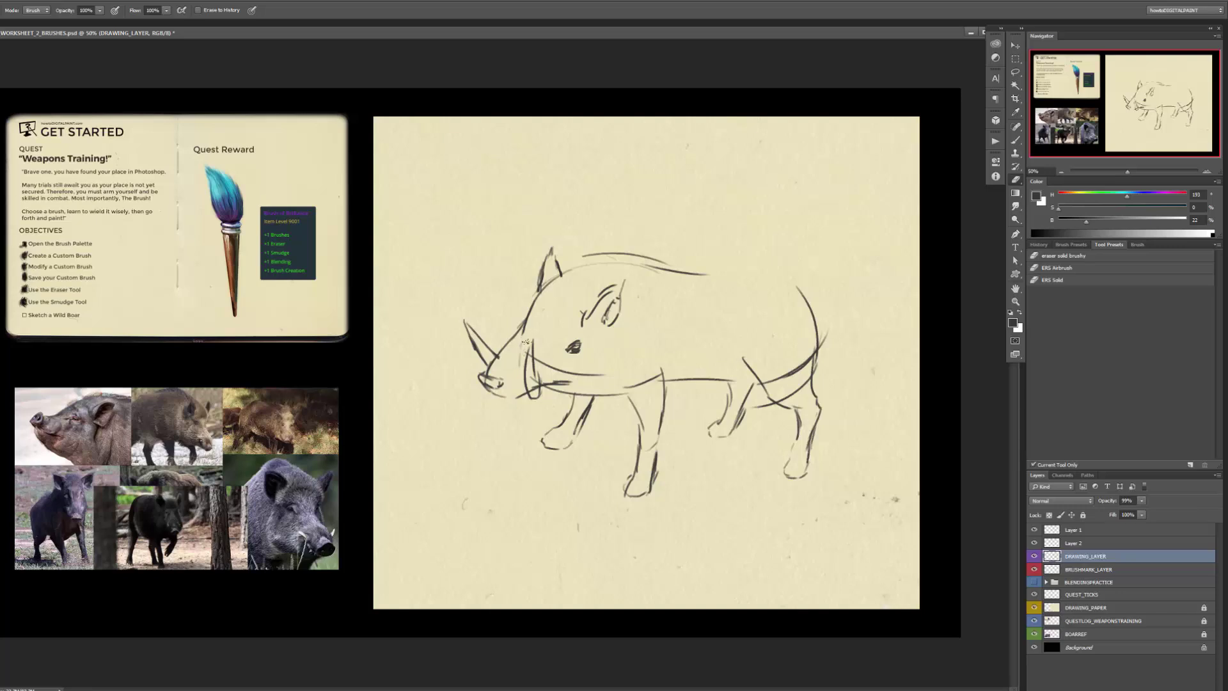
pyautogui.moveTo(519, 337)
pyautogui.mouseDown()
pyautogui.moveTo(544, 367)
pyautogui.moveTo(579, 369)
pyautogui.mouseUp()
pyautogui.press('b')
pyautogui.moveTo(566, 388)
pyautogui.mouseDown()
pyautogui.moveTo(554, 384)
pyautogui.moveTo(590, 382)
pyautogui.mouseUp()
# Strengthen the back, rump and belly lines, then add a new empty layer.
pyautogui.moveTo(697, 273)
pyautogui.mouseDown()
pyautogui.moveTo(796, 278)
pyautogui.moveTo(813, 300)
pyautogui.moveTo(816, 368)
pyautogui.mouseUp()
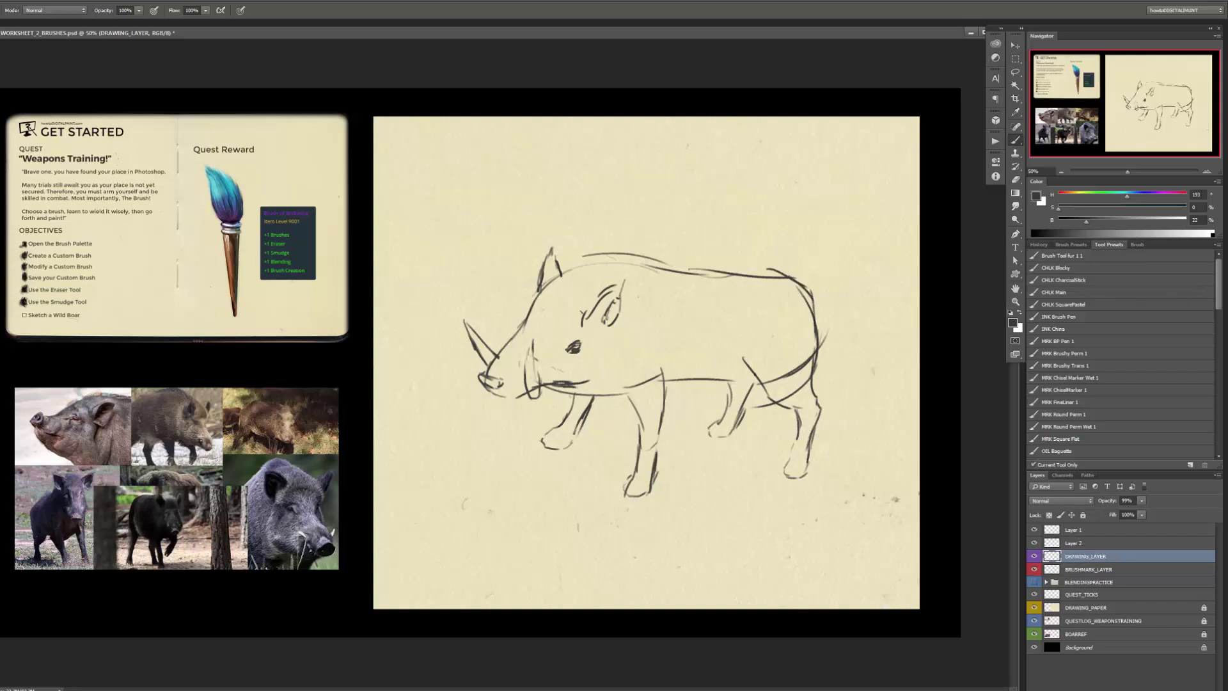
pyautogui.moveTo(665, 394)
pyautogui.mouseDown()
pyautogui.moveTo(763, 367)
pyautogui.moveTo(755, 382)
pyautogui.mouseUp()
pyautogui.hotkey('ctrl', 'alt', 'shift', 'n')
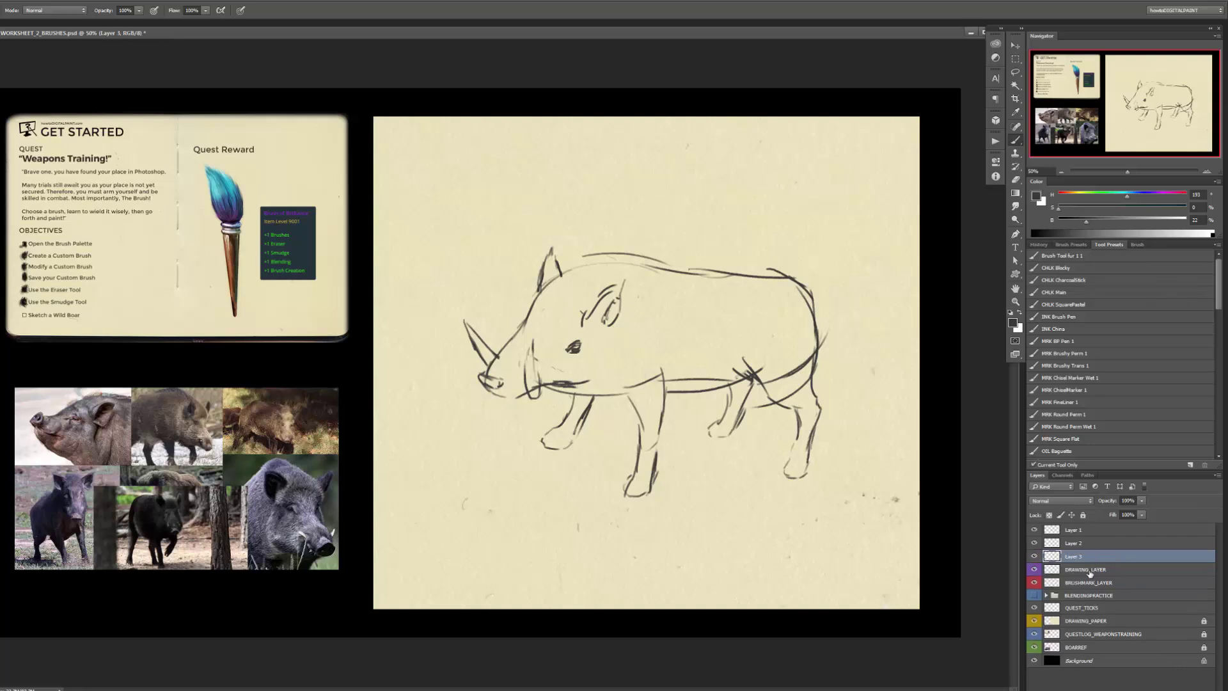
# Lower DRAWING_LAYER's opacity to about 13%, then select Layer 3.
pyautogui.click(1091, 569)
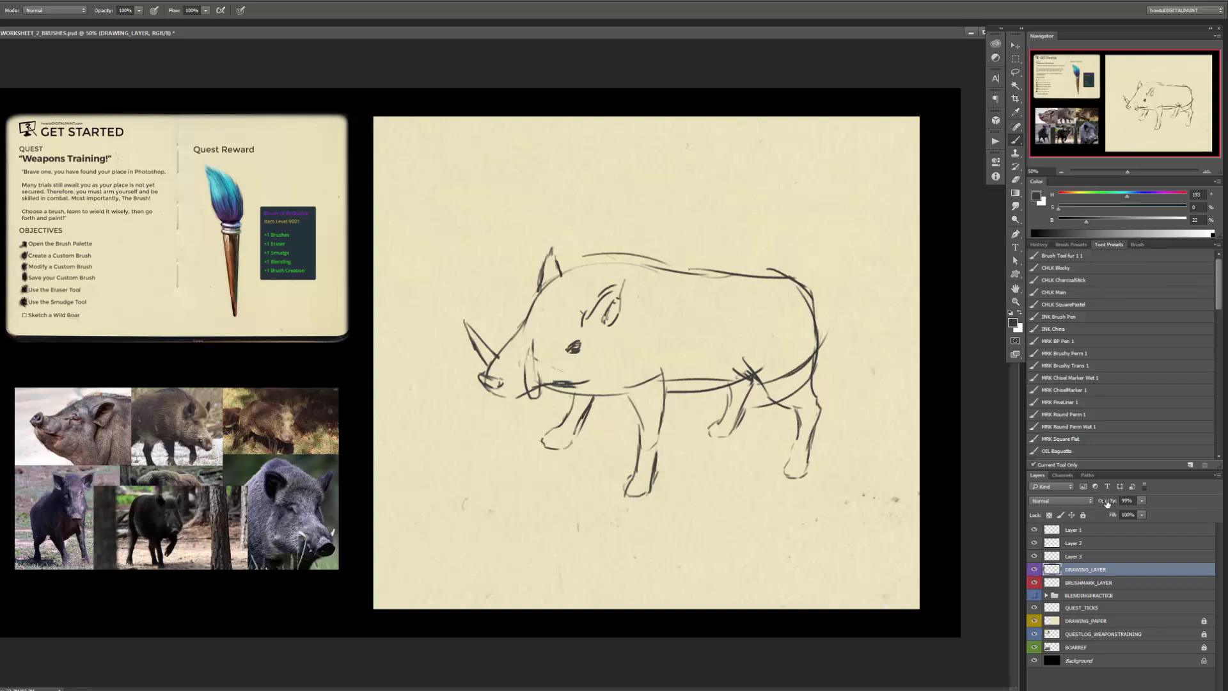
pyautogui.moveTo(1108, 501); pyautogui.dragTo(1088, 505)
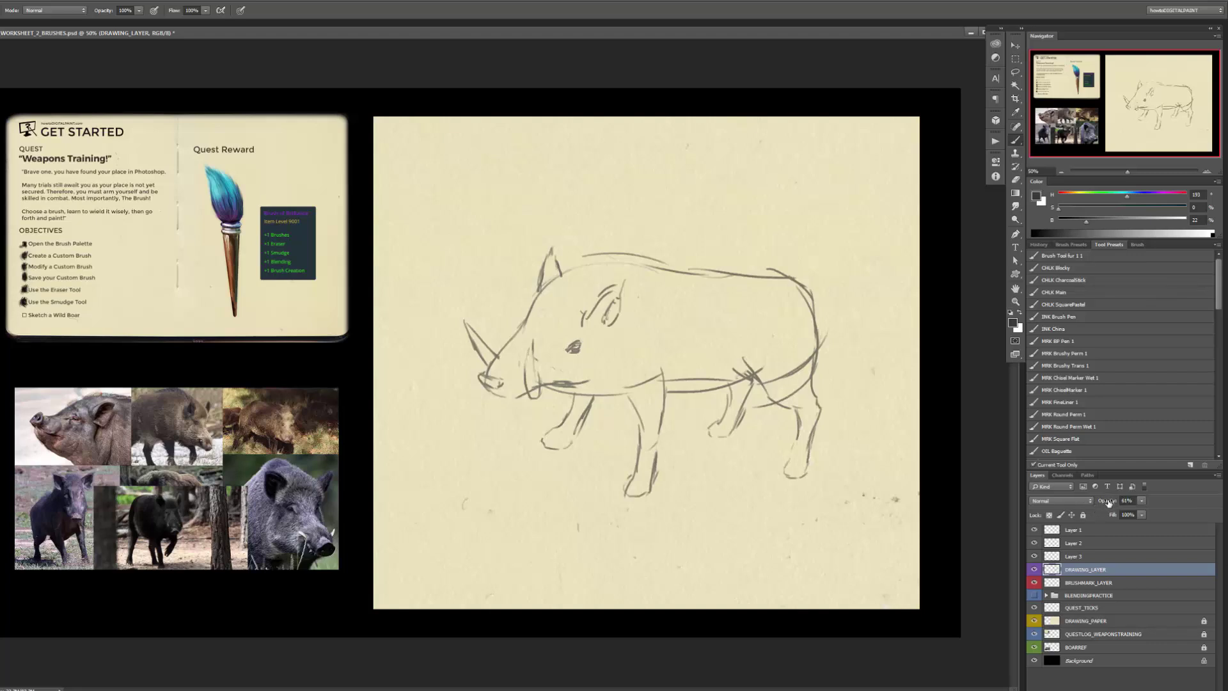
pyautogui.moveTo(1108, 502); pyautogui.dragTo(1089, 503)
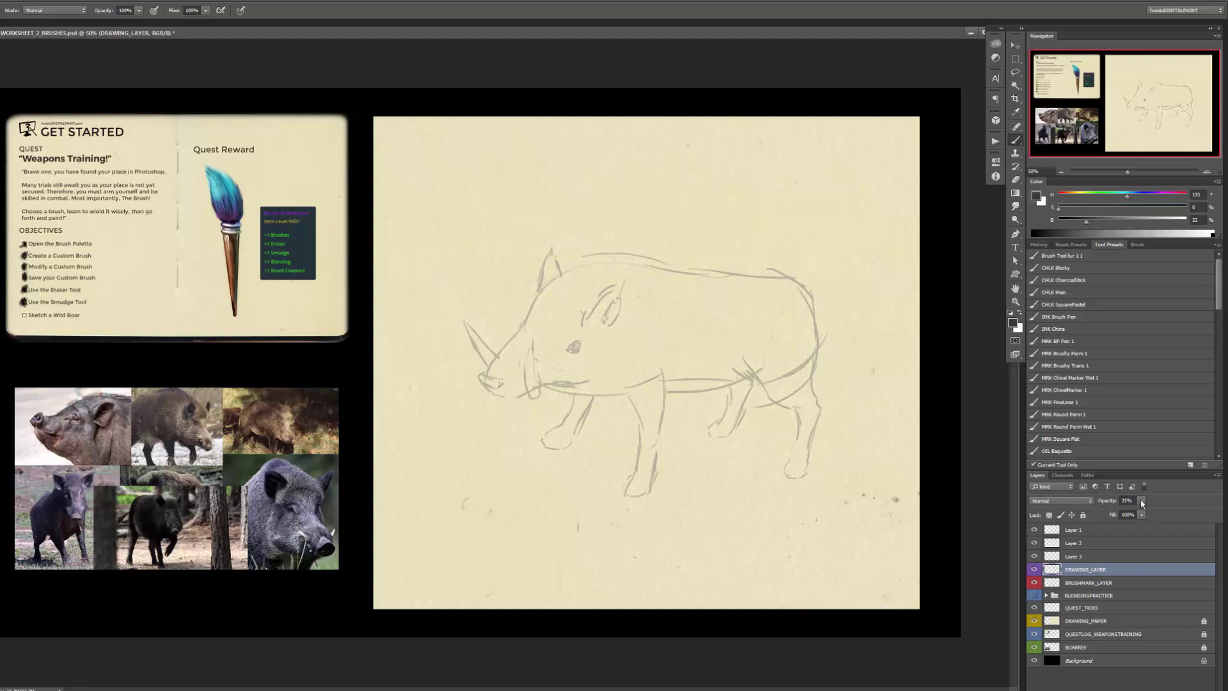
pyautogui.click(1141, 500)
pyautogui.moveTo(1143, 510); pyautogui.dragTo(1136, 513)
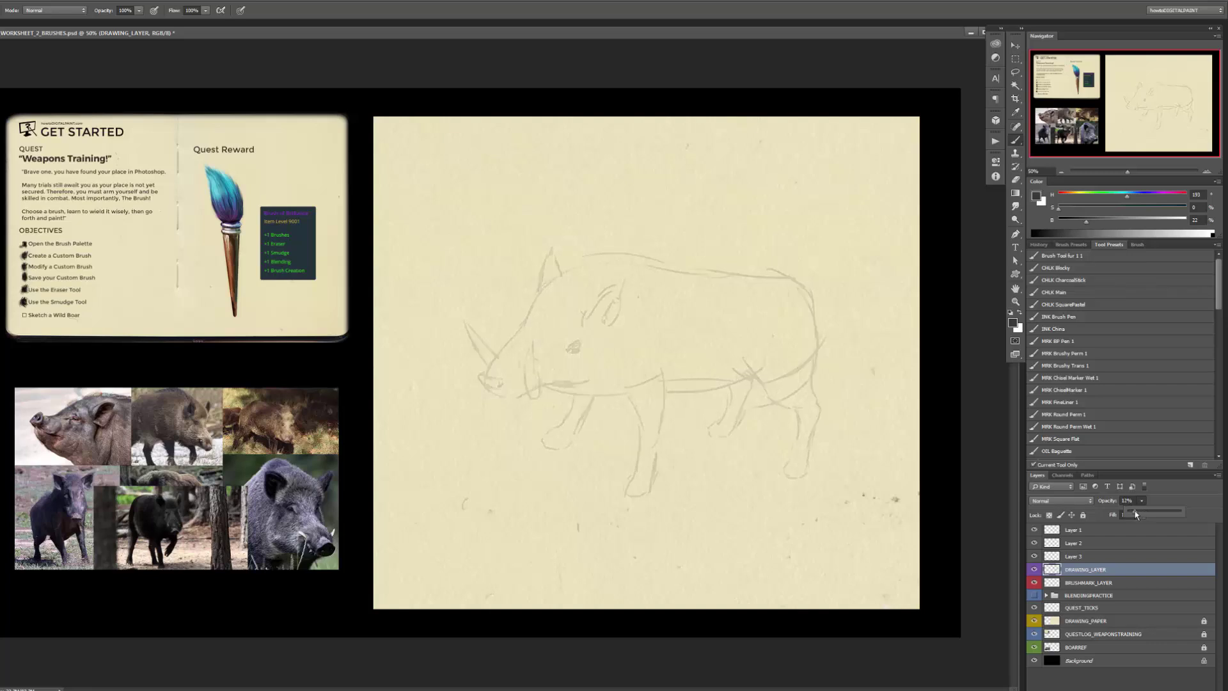
pyautogui.click(1087, 557)
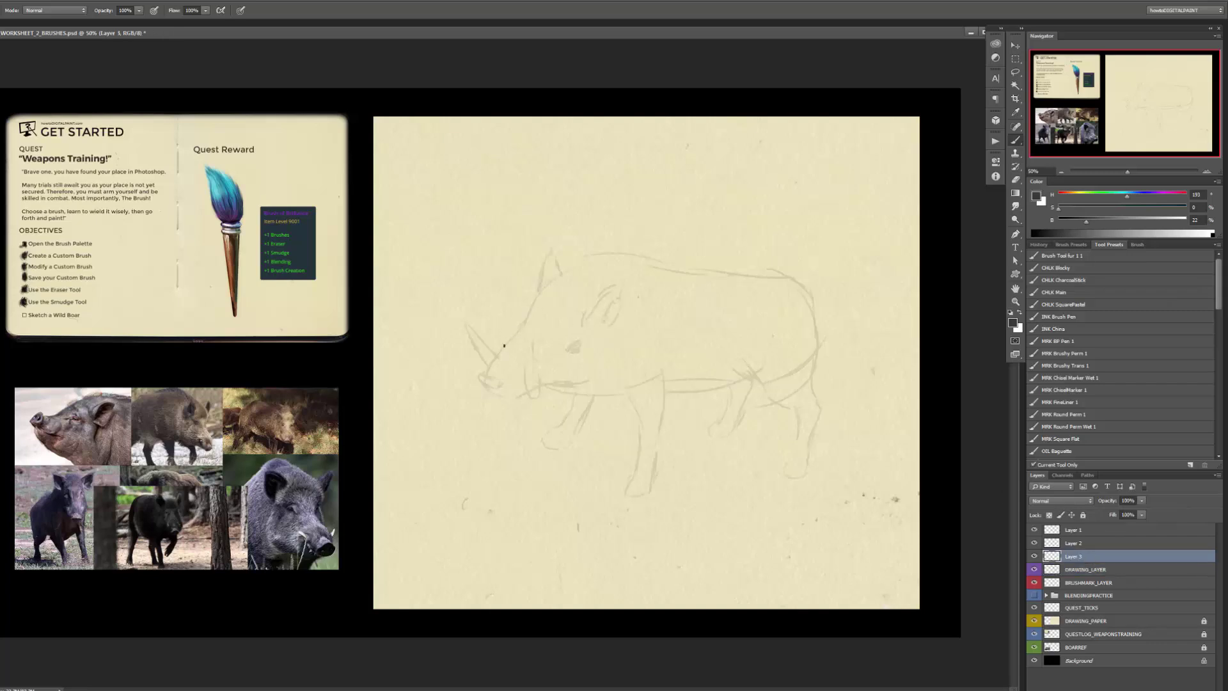
# Ink the snout, tusk, eye, both ears and the start of the back line on Layer 3.
pyautogui.moveTo(481, 369)
pyautogui.mouseDown()
pyautogui.moveTo(500, 348)
pyautogui.moveTo(477, 373)
pyautogui.moveTo(494, 369)
pyautogui.moveTo(484, 386)
pyautogui.moveTo(532, 395)
pyautogui.moveTo(500, 388)
pyautogui.moveTo(572, 345)
pyautogui.moveTo(580, 369)
pyautogui.moveTo(568, 375)
pyautogui.mouseUp()
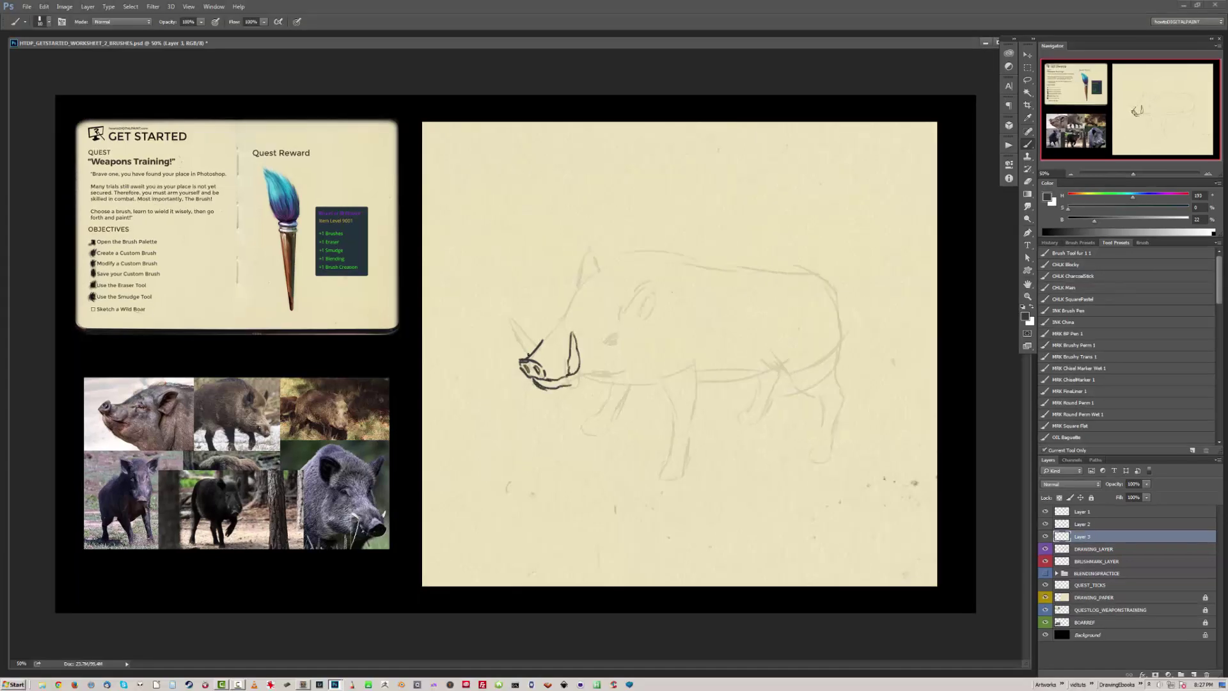
pyautogui.moveTo(515, 314); pyautogui.dragTo(530, 356)
pyautogui.moveTo(519, 321)
pyautogui.mouseDown()
pyautogui.moveTo(539, 346)
pyautogui.moveTo(596, 271)
pyautogui.mouseUp()
pyautogui.moveTo(614, 334); pyautogui.dragTo(610, 338)
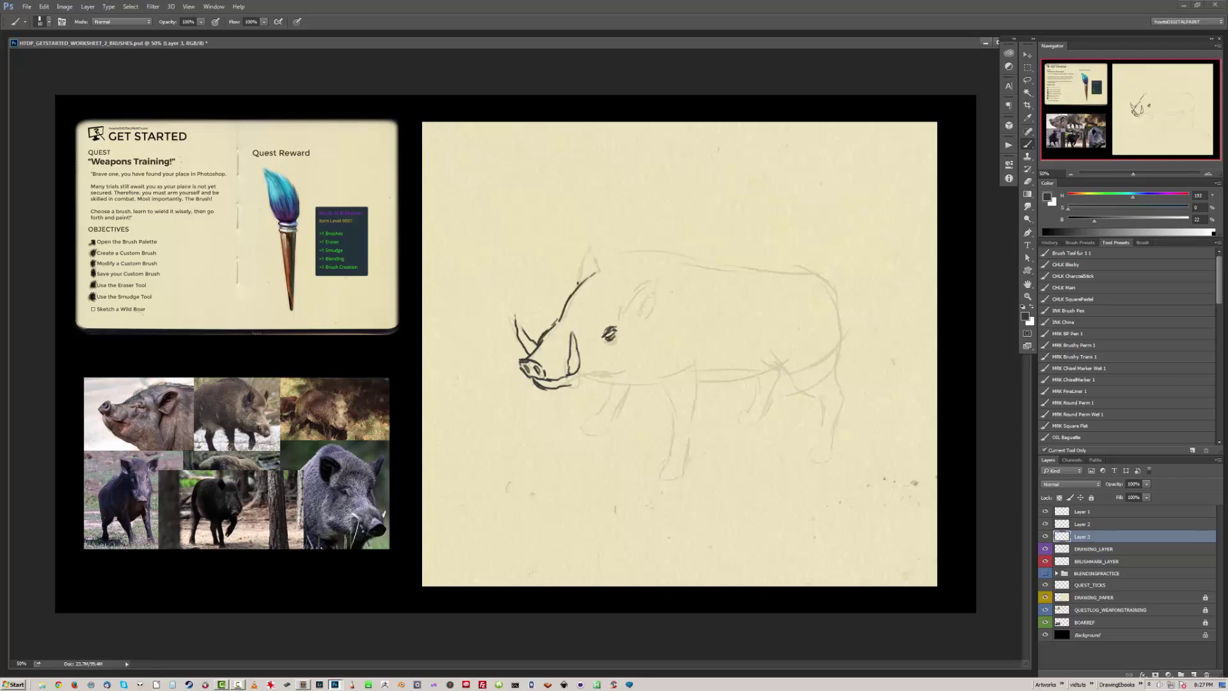
pyautogui.moveTo(577, 285)
pyautogui.mouseDown()
pyautogui.moveTo(581, 256)
pyautogui.moveTo(598, 272)
pyautogui.moveTo(672, 243)
pyautogui.mouseUp()
pyautogui.moveTo(671, 242); pyautogui.dragTo(714, 261)
pyautogui.moveTo(711, 258); pyautogui.dragTo(733, 272)
pyautogui.moveTo(628, 292); pyautogui.dragTo(626, 309)
pyautogui.moveTo(626, 301)
pyautogui.mouseDown()
pyautogui.moveTo(651, 262)
pyautogui.moveTo(653, 298)
pyautogui.moveTo(640, 309)
pyautogui.mouseUp()
pyautogui.moveTo(649, 281)
pyautogui.mouseDown()
pyautogui.moveTo(643, 343)
pyautogui.moveTo(603, 369)
pyautogui.moveTo(650, 386)
pyautogui.mouseUp()
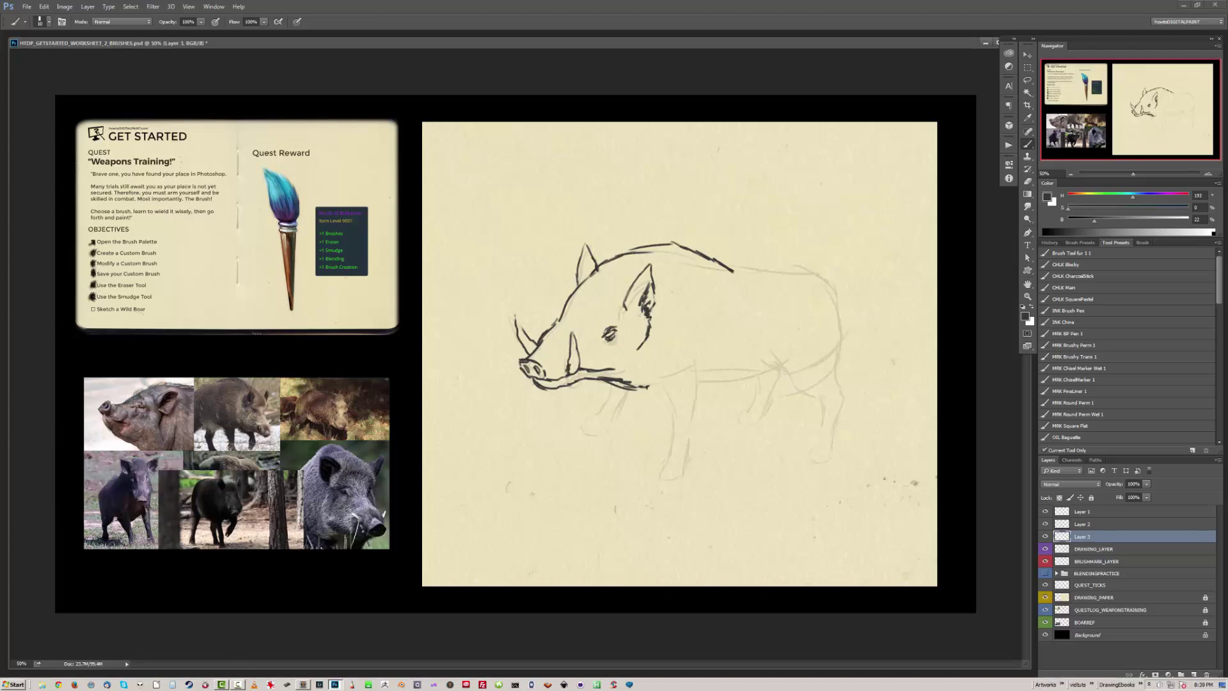
# Ink the lower jaw, shoulder, front leg, belly, curled tail, rump and both hind legs.
pyautogui.moveTo(643, 387)
pyautogui.mouseDown()
pyautogui.moveTo(670, 382)
pyautogui.moveTo(677, 326)
pyautogui.mouseUp()
pyautogui.moveTo(674, 347)
pyautogui.mouseDown()
pyautogui.moveTo(660, 383)
pyautogui.moveTo(596, 382)
pyautogui.mouseUp()
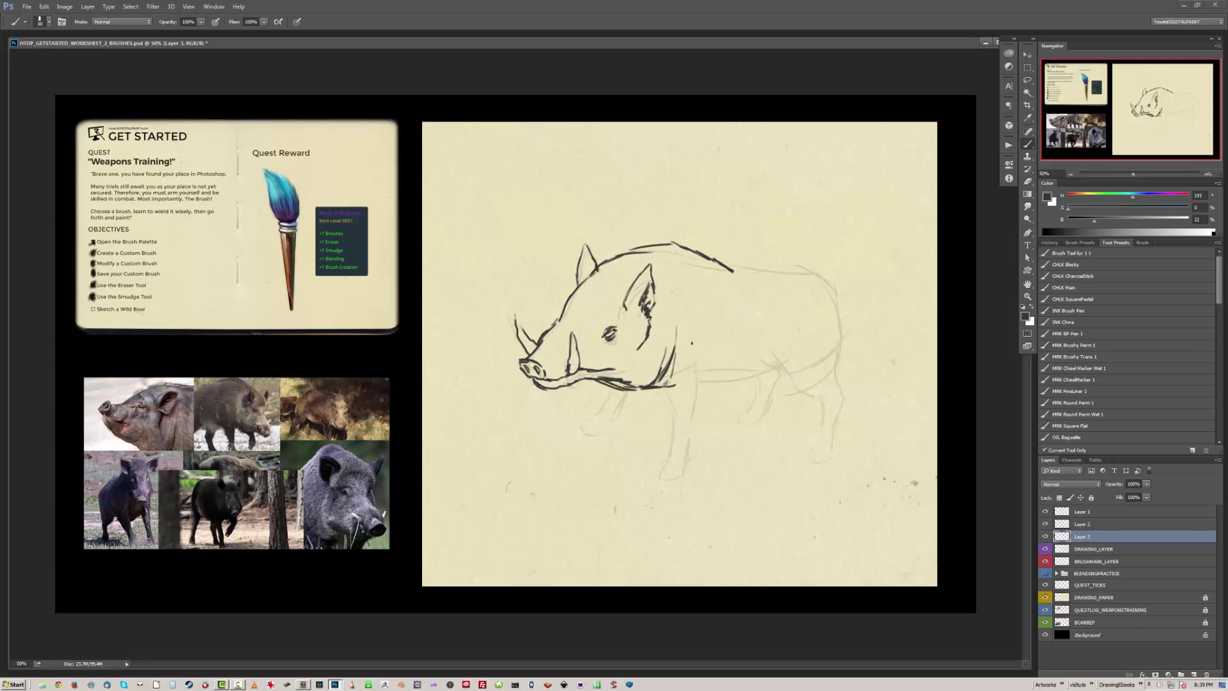
pyautogui.moveTo(720, 313)
pyautogui.mouseDown()
pyautogui.moveTo(721, 366)
pyautogui.moveTo(665, 437)
pyautogui.moveTo(683, 445)
pyautogui.moveTo(656, 480)
pyautogui.moveTo(684, 466)
pyautogui.mouseUp()
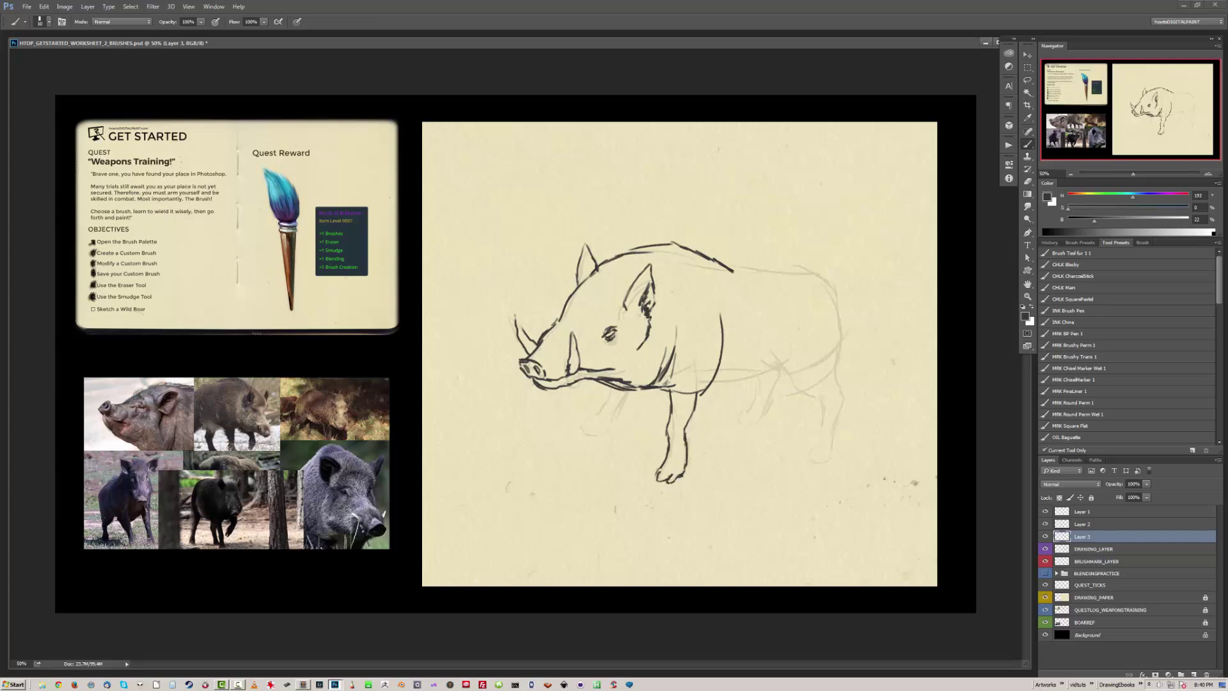
pyautogui.moveTo(612, 386)
pyautogui.mouseDown()
pyautogui.moveTo(586, 446)
pyautogui.moveTo(609, 450)
pyautogui.moveTo(630, 393)
pyautogui.mouseUp()
pyautogui.moveTo(717, 381); pyautogui.dragTo(810, 362)
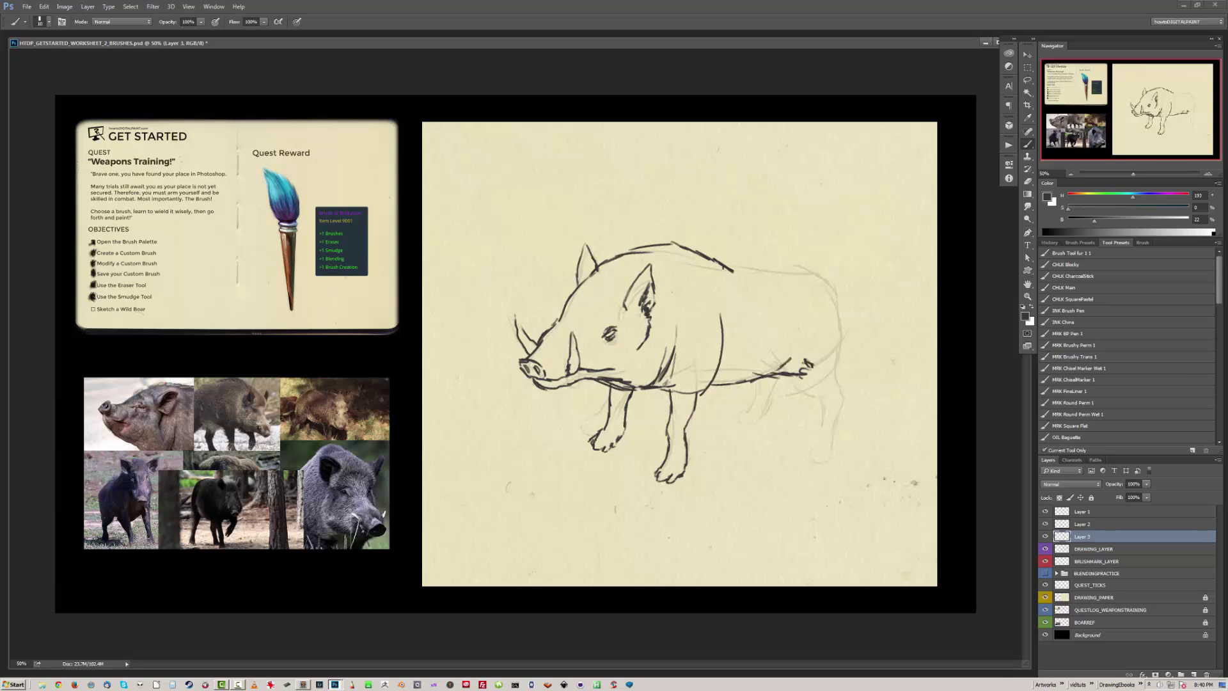
pyautogui.moveTo(716, 261)
pyautogui.mouseDown()
pyautogui.moveTo(825, 273)
pyautogui.moveTo(844, 342)
pyautogui.moveTo(822, 403)
pyautogui.mouseUp()
pyautogui.moveTo(835, 371)
pyautogui.mouseDown()
pyautogui.moveTo(837, 422)
pyautogui.moveTo(809, 448)
pyautogui.mouseUp()
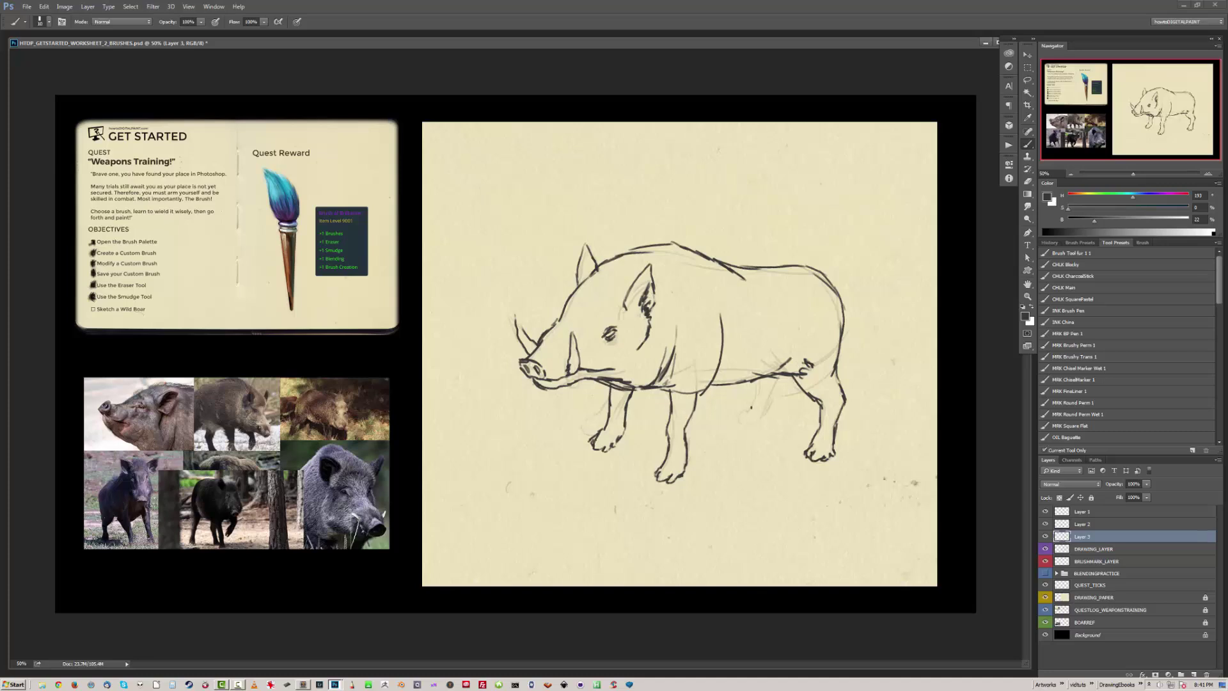
pyautogui.moveTo(779, 375); pyautogui.dragTo(768, 407)
pyautogui.click(1094, 549)
# Set DRAWING_LAYER to 0% opacity and add Layer 4 below the line drawing.
pyautogui.moveTo(1113, 484); pyautogui.dragTo(1080, 489)
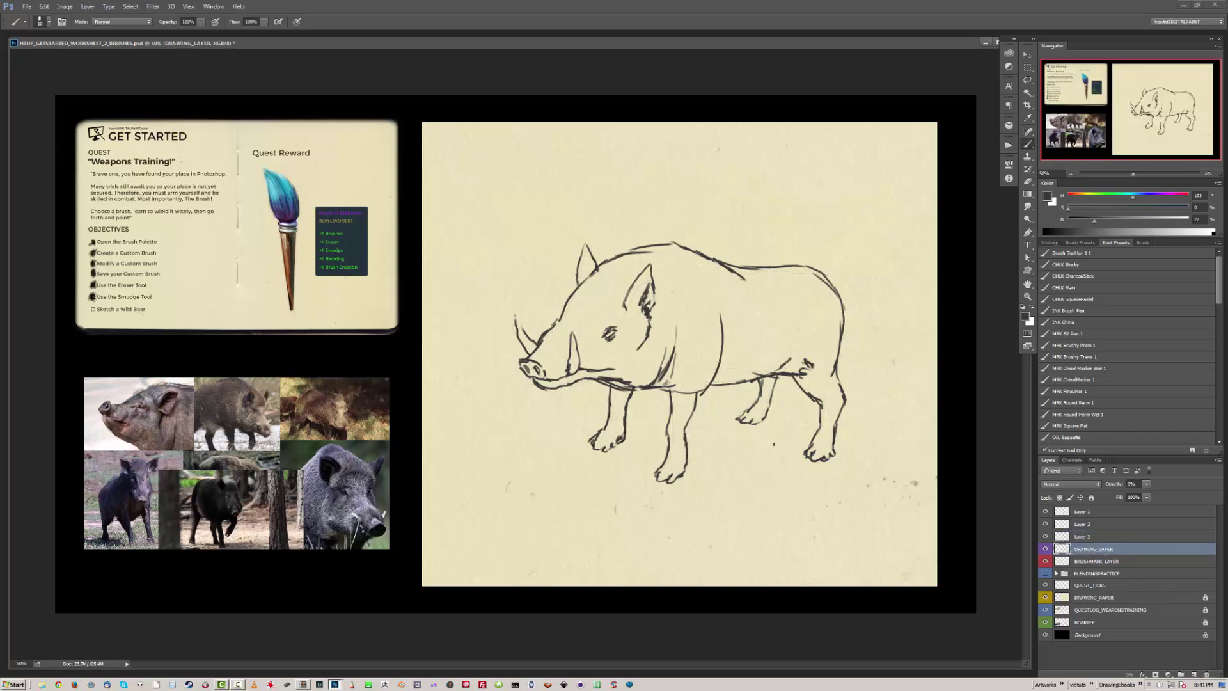
pyautogui.click(1085, 536)
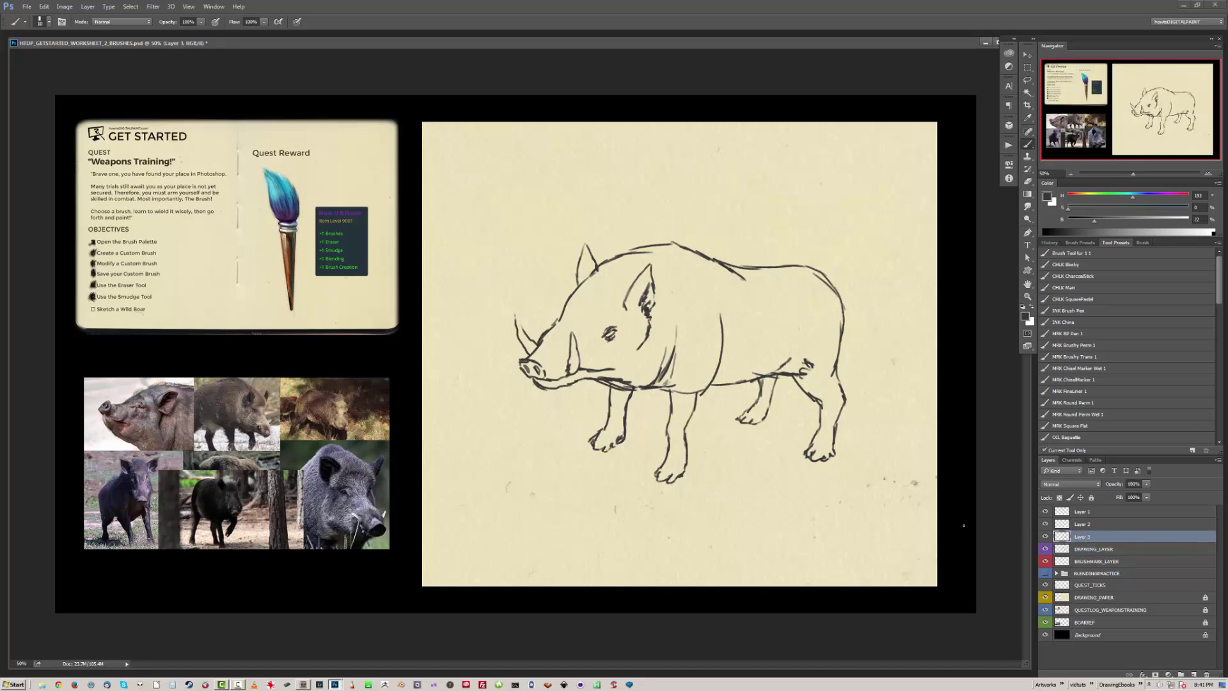
pyautogui.click(238, 684)
pyautogui.click(199, 492)
pyautogui.click(1193, 674)
pyautogui.moveTo(1126, 537); pyautogui.dragTo(1129, 567)
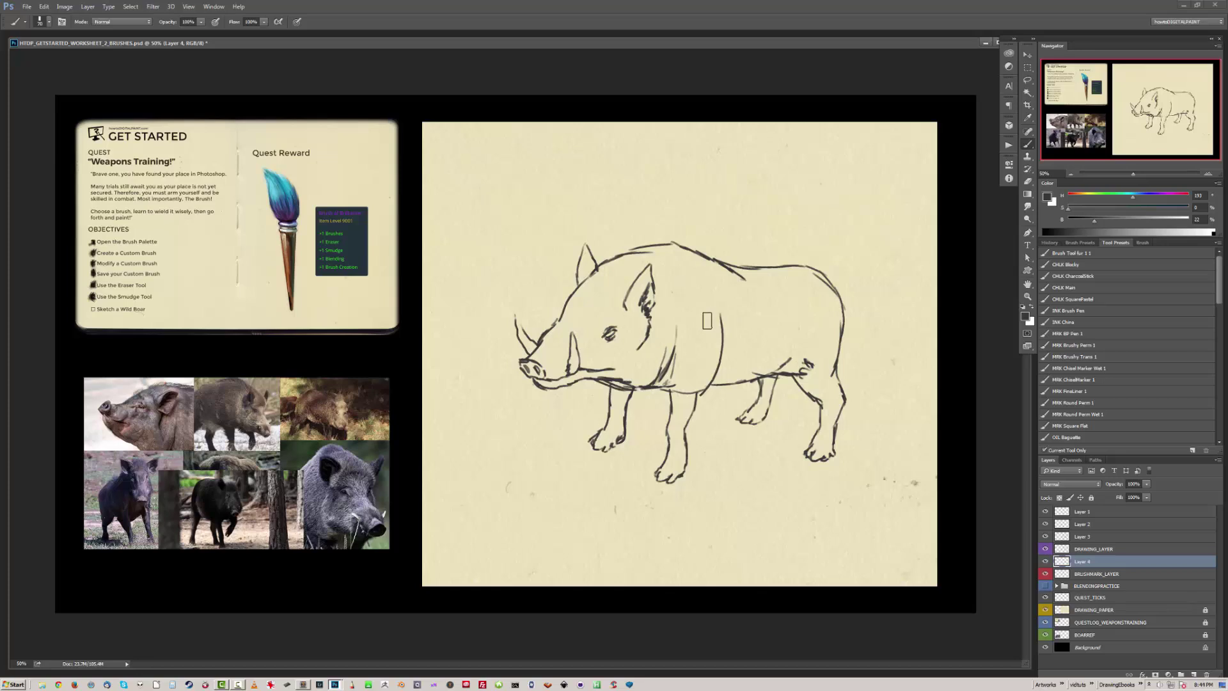
# Paint grey base tone over the shoulder, back and ear, then a darker stroke down the flank.
pyautogui.moveTo(706, 327)
pyautogui.mouseDown()
pyautogui.moveTo(691, 277)
pyautogui.moveTo(715, 355)
pyautogui.moveTo(712, 323)
pyautogui.mouseUp()
pyautogui.moveTo(676, 274)
pyautogui.mouseDown()
pyautogui.moveTo(723, 313)
pyautogui.moveTo(703, 272)
pyautogui.moveTo(721, 303)
pyautogui.moveTo(684, 290)
pyautogui.moveTo(686, 300)
pyautogui.moveTo(653, 272)
pyautogui.moveTo(567, 337)
pyautogui.moveTo(576, 323)
pyautogui.moveTo(556, 313)
pyautogui.moveTo(549, 340)
pyautogui.moveTo(582, 295)
pyautogui.moveTo(622, 277)
pyautogui.moveTo(579, 293)
pyautogui.mouseUp()
pyautogui.press(']')
pyautogui.press(']')
pyautogui.press(']')
pyautogui.keyDown('alt'); pyautogui.click(687, 273); pyautogui.keyUp('alt')
pyautogui.press('[')
pyautogui.press('[')
pyautogui.press('[')
pyautogui.press('[')
pyautogui.press('[')
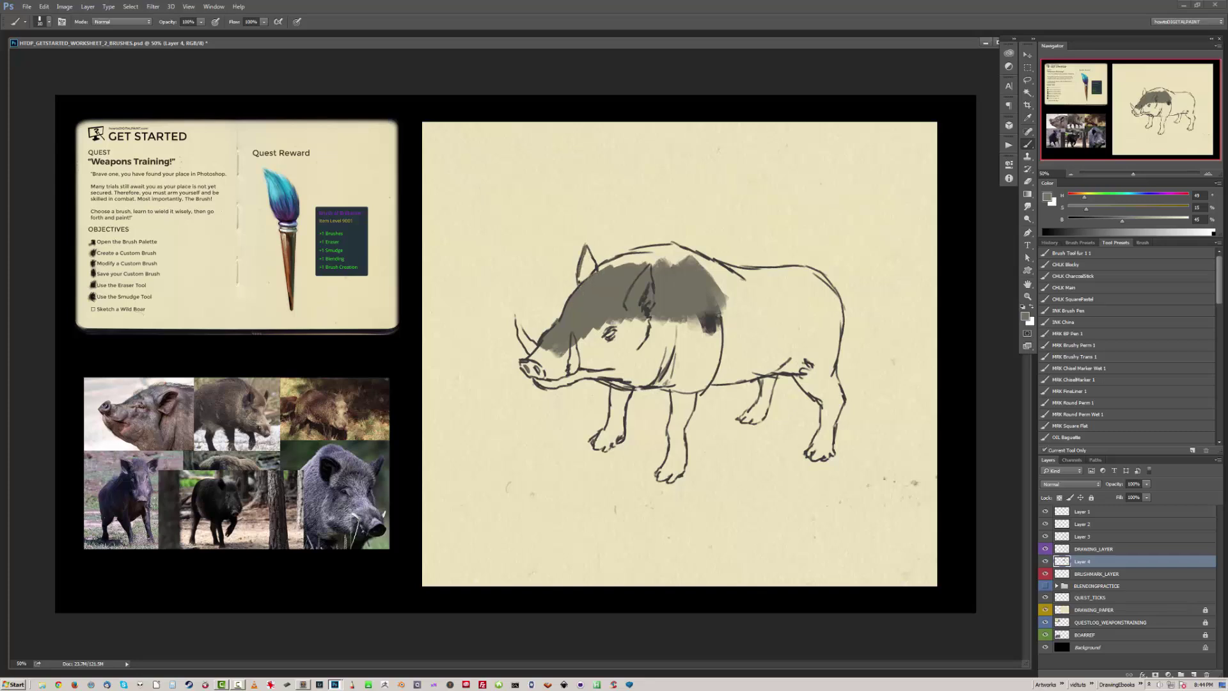
pyautogui.moveTo(580, 281); pyautogui.dragTo(589, 256)
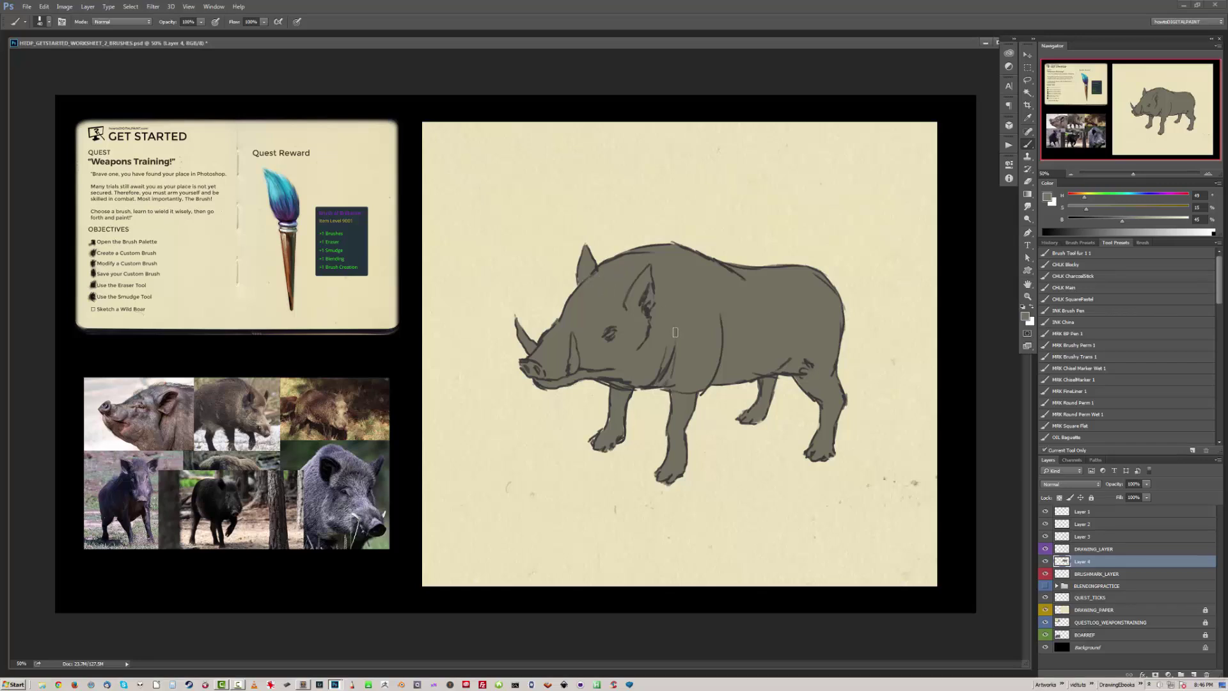
pyautogui.keyDown('alt'); pyautogui.click(654, 291); pyautogui.keyUp('alt')
pyautogui.moveTo(740, 333)
pyautogui.mouseDown()
pyautogui.moveTo(714, 381)
pyautogui.moveTo(747, 375)
pyautogui.mouseUp()
# Erase the fill spill along the back, darken the rear belly and hind legs, and stroke the ground shadow.
pyautogui.press('e')
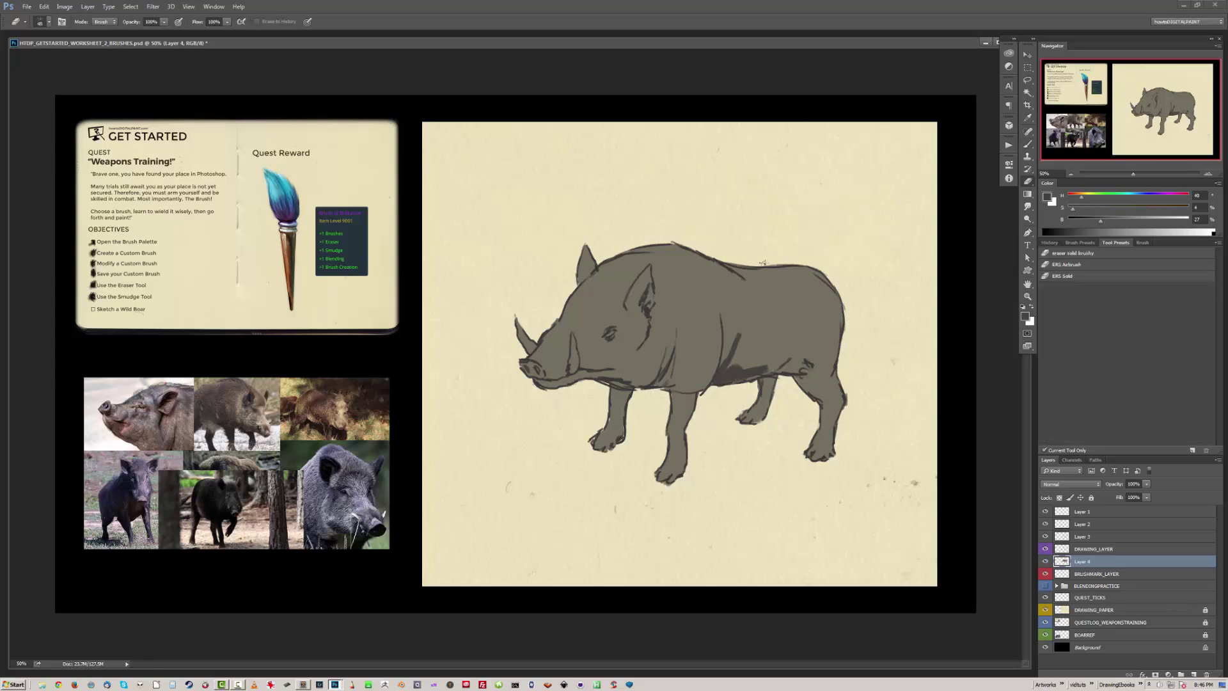
pyautogui.moveTo(759, 265)
pyautogui.mouseDown()
pyautogui.moveTo(749, 263)
pyautogui.moveTo(779, 274)
pyautogui.mouseUp()
pyautogui.press('b')
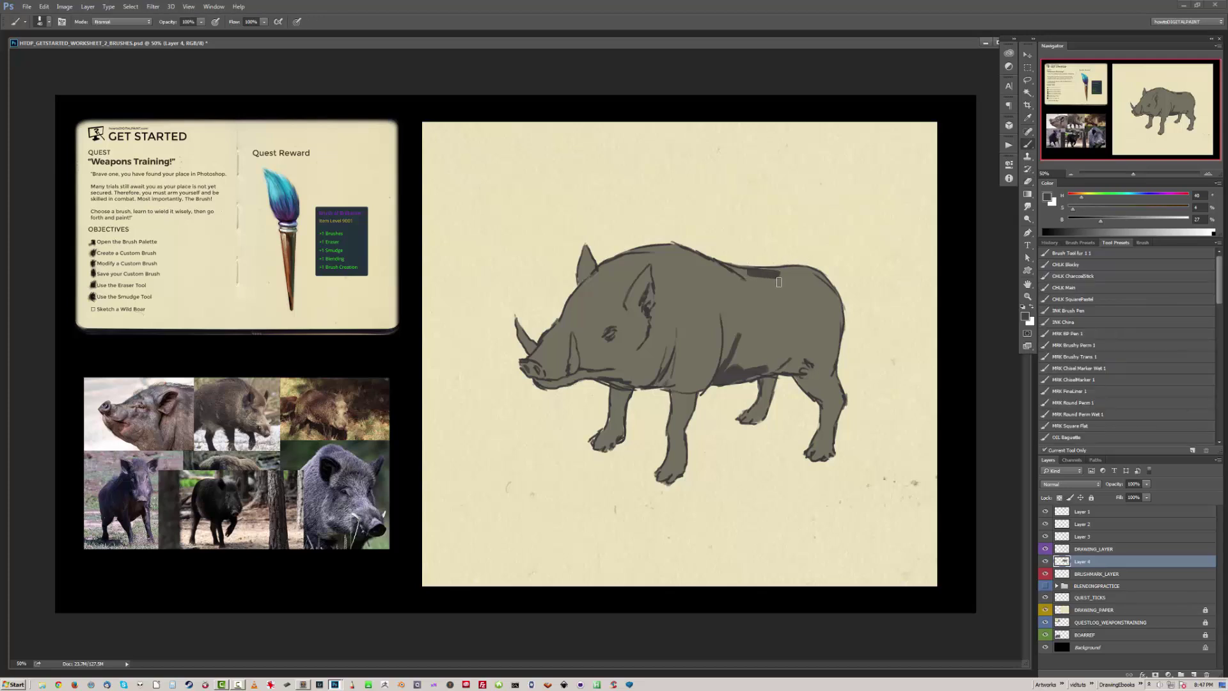
pyautogui.moveTo(784, 361)
pyautogui.mouseDown()
pyautogui.moveTo(797, 346)
pyautogui.moveTo(819, 402)
pyautogui.mouseUp()
pyautogui.moveTo(829, 400); pyautogui.dragTo(826, 425)
pyautogui.moveTo(768, 381); pyautogui.dragTo(752, 421)
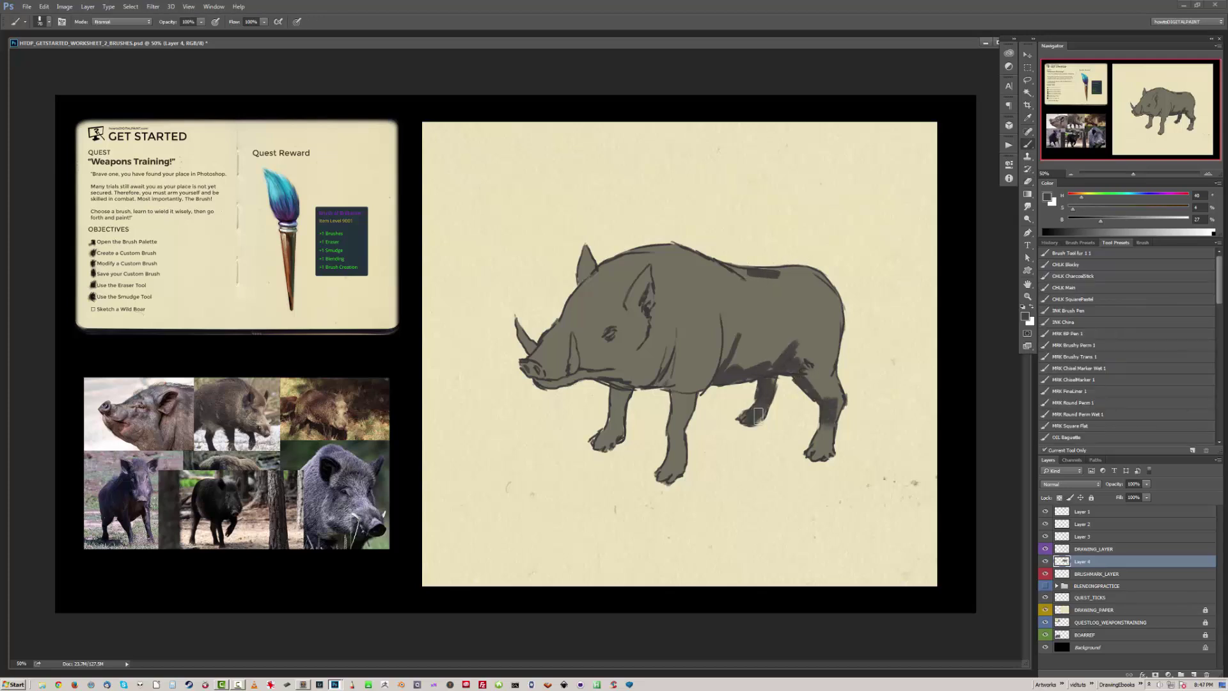
pyautogui.press('[')
pyautogui.press('[')
pyautogui.moveTo(596, 447)
pyautogui.mouseDown()
pyautogui.moveTo(553, 477)
pyautogui.moveTo(556, 509)
pyautogui.moveTo(810, 462)
pyautogui.moveTo(800, 431)
pyautogui.moveTo(834, 448)
pyautogui.moveTo(841, 427)
pyautogui.moveTo(734, 415)
pyautogui.moveTo(632, 432)
pyautogui.moveTo(576, 455)
pyautogui.moveTo(523, 501)
pyautogui.moveTo(633, 476)
pyautogui.moveTo(616, 461)
pyautogui.moveTo(631, 440)
pyautogui.moveTo(659, 450)
pyautogui.moveTo(635, 464)
pyautogui.moveTo(656, 433)
pyautogui.moveTo(724, 461)
pyautogui.moveTo(705, 442)
pyautogui.moveTo(793, 424)
pyautogui.moveTo(771, 379)
pyautogui.moveTo(775, 432)
pyautogui.moveTo(800, 456)
pyautogui.moveTo(810, 433)
pyautogui.moveTo(836, 455)
pyautogui.mouseUp()
# Extend the cast shadow and shade the jaw underside, front legs, eye and brow.
pyautogui.moveTo(722, 475); pyautogui.dragTo(788, 461)
pyautogui.press('[')
pyautogui.press('[')
pyautogui.press('[')
pyautogui.press('[')
pyautogui.moveTo(542, 385); pyautogui.dragTo(568, 385)
pyautogui.moveTo(573, 383); pyautogui.dragTo(630, 377)
pyautogui.moveTo(605, 382)
pyautogui.mouseDown()
pyautogui.moveTo(653, 370)
pyautogui.moveTo(659, 385)
pyautogui.moveTo(740, 374)
pyautogui.moveTo(798, 349)
pyautogui.moveTo(796, 316)
pyautogui.mouseUp()
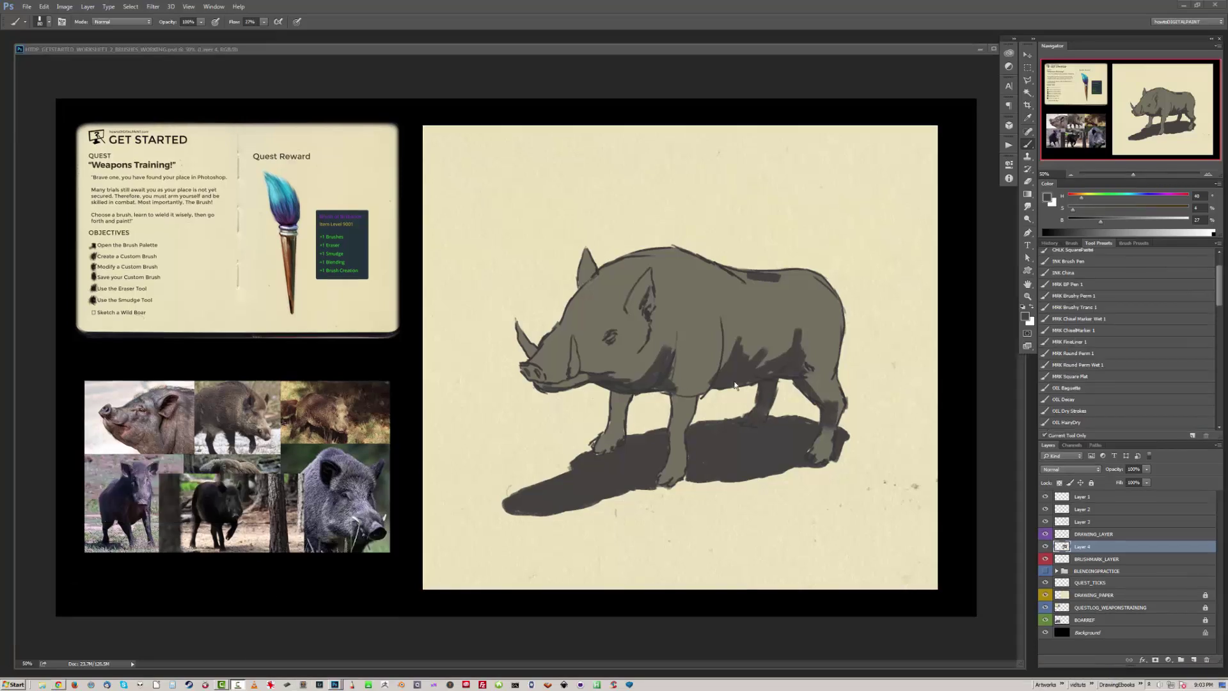
pyautogui.moveTo(671, 390)
pyautogui.mouseDown()
pyautogui.moveTo(691, 407)
pyautogui.moveTo(669, 420)
pyautogui.moveTo(678, 459)
pyautogui.mouseUp()
pyautogui.moveTo(615, 400); pyautogui.dragTo(620, 444)
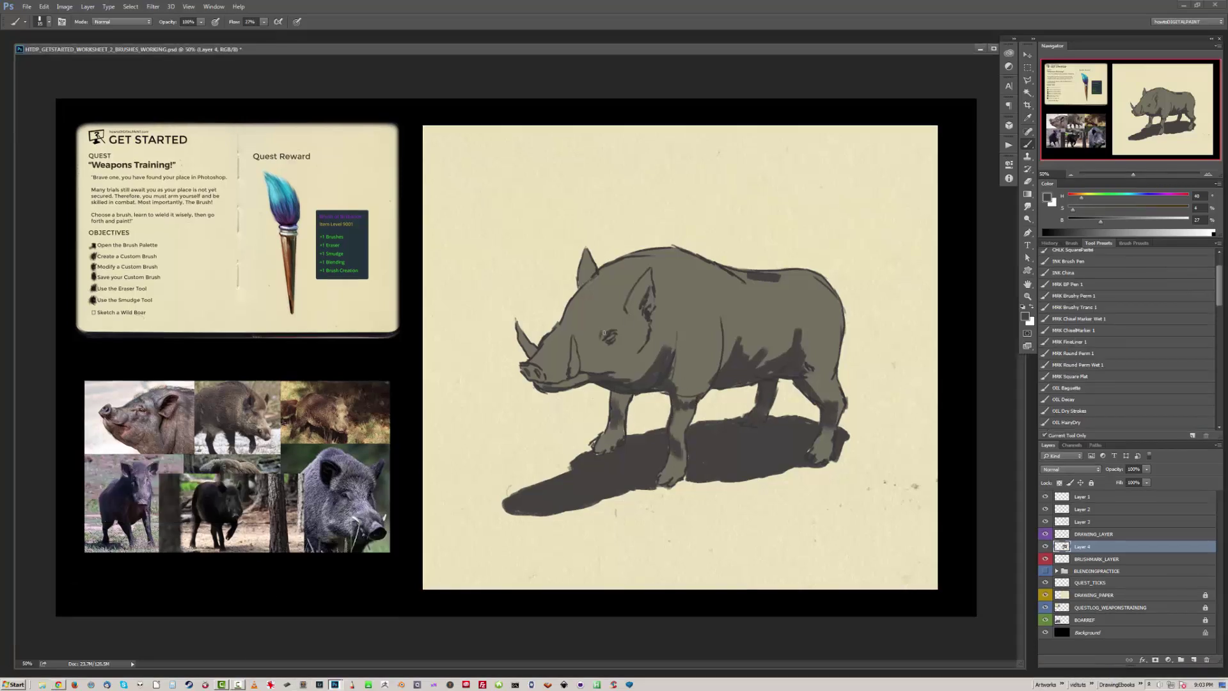
pyautogui.moveTo(603, 331)
pyautogui.mouseDown()
pyautogui.moveTo(579, 325)
pyautogui.moveTo(621, 343)
pyautogui.moveTo(664, 320)
pyautogui.moveTo(666, 349)
pyautogui.mouseUp()
# Softly lighten the boar's forehead with a sampled lighter tone.
pyautogui.press('[')
pyautogui.keyDown('alt'); pyautogui.click(554, 257); pyautogui.keyUp('alt')
pyautogui.press(']')
pyautogui.press(']')
pyautogui.press(']')
pyautogui.press(']')
pyautogui.press(']')
pyautogui.press(']')
pyautogui.press(']')
pyautogui.press(']')
pyautogui.press(']')
pyautogui.press(']')
pyautogui.press(']')
pyautogui.press(']')
pyautogui.press(']')
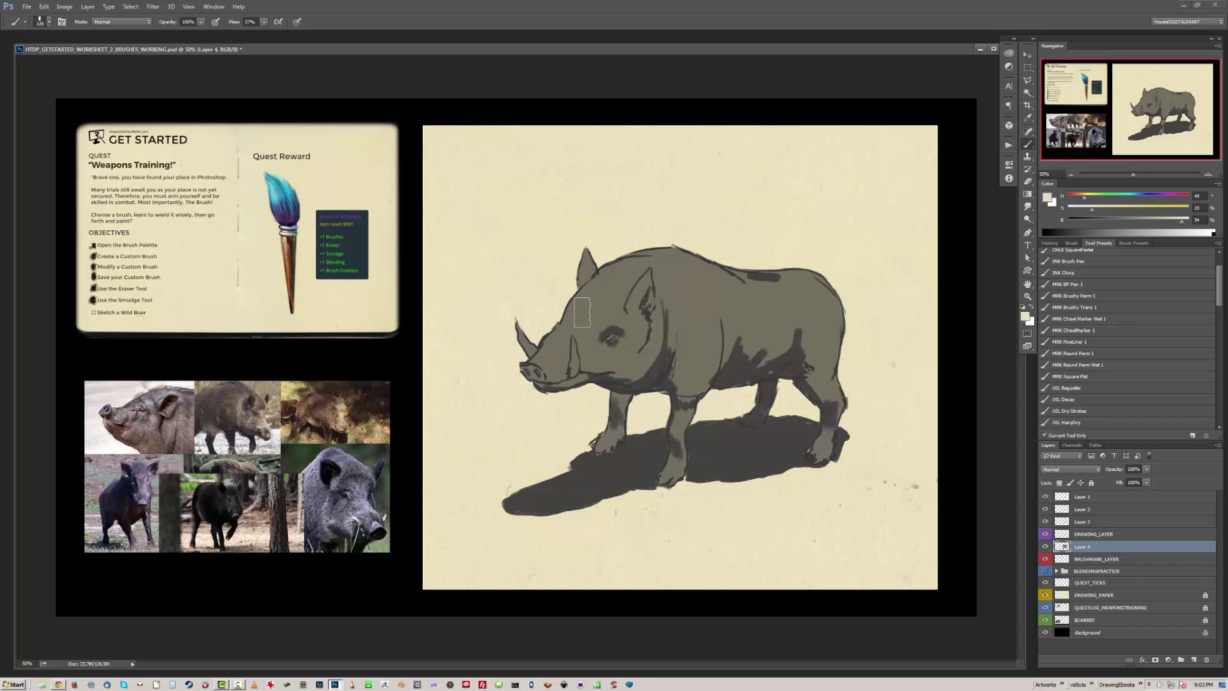
pyautogui.keyDown('alt'); pyautogui.click(592, 299); pyautogui.keyUp('alt')
pyautogui.hotkey('ctrl', 'z')
pyautogui.moveTo(582, 311)
pyautogui.mouseDown()
pyautogui.moveTo(572, 288)
pyautogui.moveTo(576, 318)
pyautogui.moveTo(599, 294)
pyautogui.mouseUp()
pyautogui.press('[')
pyautogui.press('[')
pyautogui.press('[')
pyautogui.press(']')
pyautogui.press(']')
pyautogui.press(']')
pyautogui.press(']')
pyautogui.press(']')
pyautogui.press(']')
pyautogui.press(']')
pyautogui.press(']')
pyautogui.press(']')
pyautogui.press(']')
pyautogui.moveTo(588, 294); pyautogui.dragTo(646, 261)
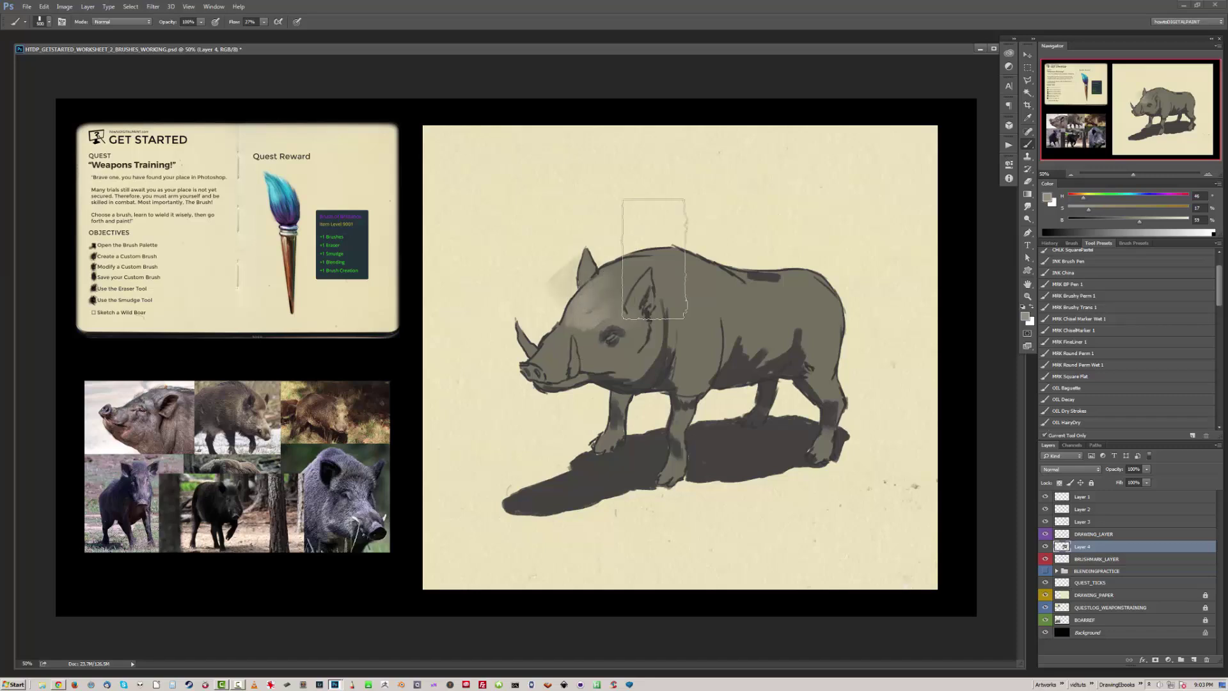
pyautogui.hotkey('ctrl', 'z')
pyautogui.press('[')
pyautogui.press('[')
pyautogui.press('[')
pyautogui.press('[')
pyautogui.press('[')
pyautogui.moveTo(598, 301)
pyautogui.mouseDown()
pyautogui.moveTo(570, 306)
pyautogui.moveTo(531, 365)
pyautogui.moveTo(614, 287)
pyautogui.mouseUp()
pyautogui.press('[')
pyautogui.press('[')
pyautogui.press('[')
pyautogui.press('[')
pyautogui.press('[')
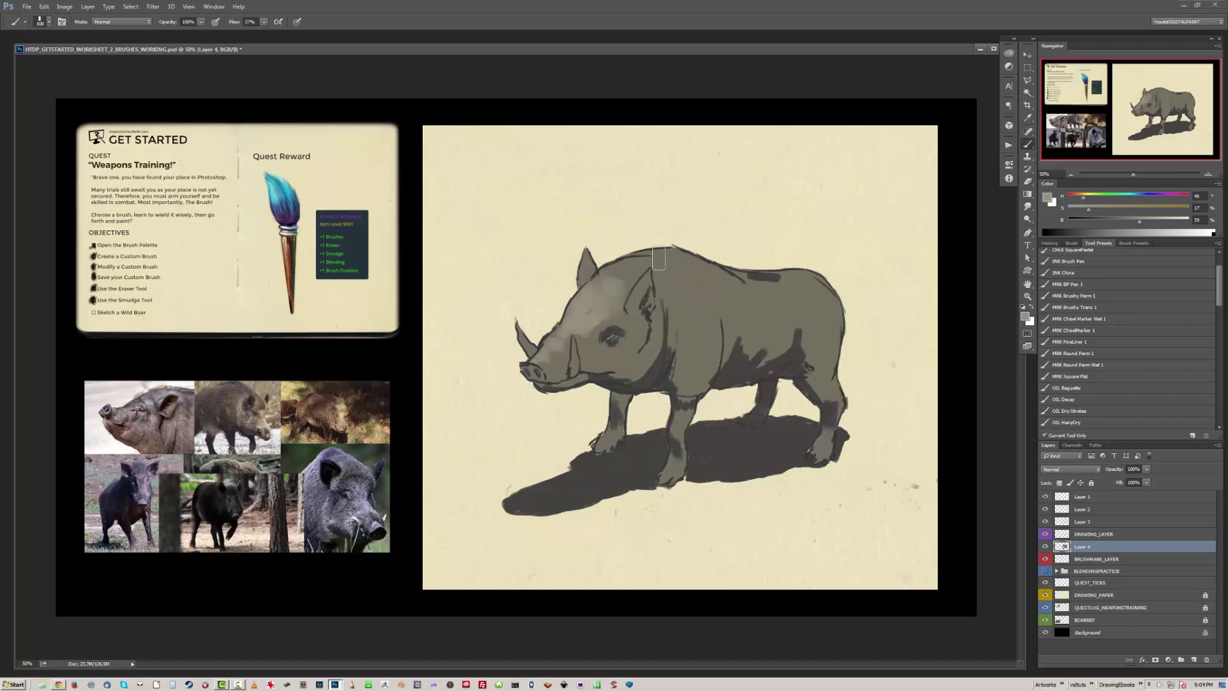
# Paint dark strokes along the back and over the rump.
pyautogui.keyDown('alt'); pyautogui.click(660, 247); pyautogui.keyUp('alt')
pyautogui.press('[')
pyautogui.press('[')
pyautogui.press('[')
pyautogui.press('[')
pyautogui.press('[')
pyautogui.press('[')
pyautogui.press('[')
pyautogui.moveTo(719, 272)
pyautogui.mouseDown()
pyautogui.moveTo(670, 274)
pyautogui.moveTo(827, 288)
pyautogui.mouseUp()
pyautogui.press(']')
pyautogui.press(']')
pyautogui.press(']')
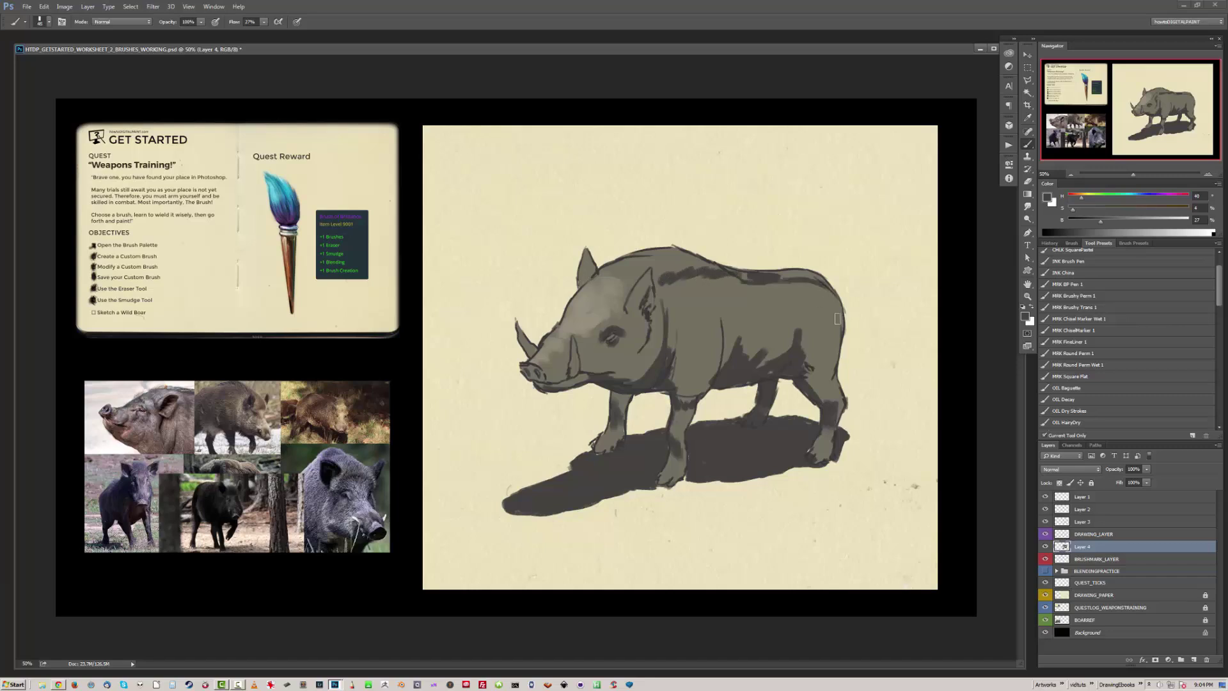
pyautogui.moveTo(837, 336)
pyautogui.mouseDown()
pyautogui.moveTo(734, 320)
pyautogui.moveTo(789, 325)
pyautogui.moveTo(700, 340)
pyautogui.moveTo(684, 372)
pyautogui.moveTo(788, 295)
pyautogui.mouseUp()
pyautogui.press(']')
pyautogui.press(']')
# Brush a pale cream tone into both ears.
pyautogui.keyDown('alt'); pyautogui.click(802, 352); pyautogui.keyUp('alt')
pyautogui.press(']')
pyautogui.press(']')
pyautogui.press(']')
pyautogui.press(']')
pyautogui.press(']')
pyautogui.press(']')
pyautogui.keyDown('alt'); pyautogui.click(723, 226); pyautogui.keyUp('alt')
pyautogui.press('[')
pyautogui.press('[')
pyautogui.press('[')
pyautogui.press('[')
pyautogui.press('[')
pyautogui.press('[')
pyautogui.press('[')
pyautogui.press('[')
pyautogui.press('[')
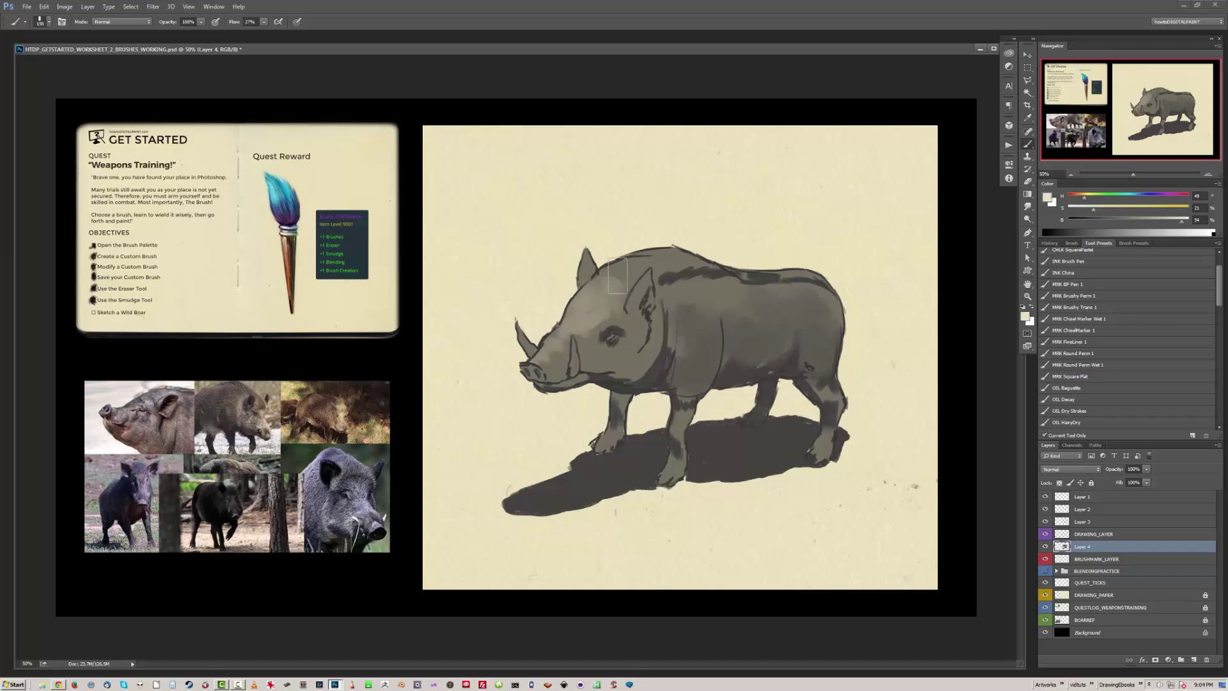
pyautogui.moveTo(639, 287)
pyautogui.mouseDown()
pyautogui.moveTo(629, 309)
pyautogui.moveTo(646, 278)
pyautogui.moveTo(633, 320)
pyautogui.mouseUp()
pyautogui.moveTo(583, 254); pyautogui.dragTo(586, 280)
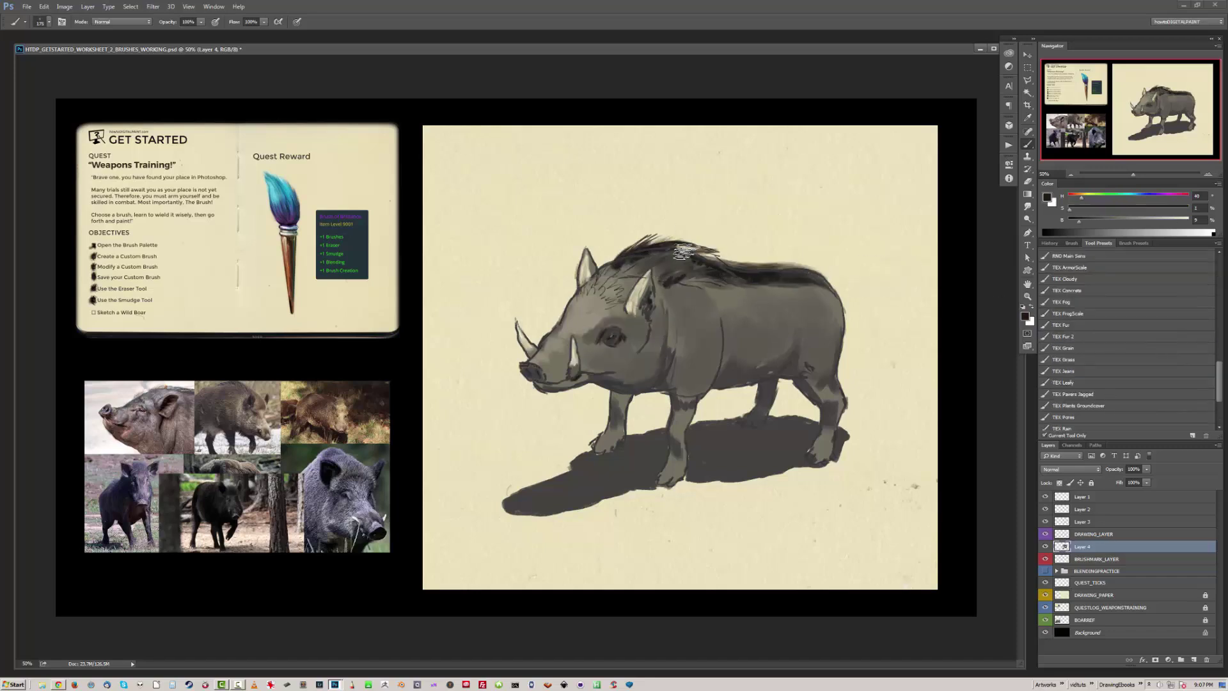
# Paint dark hair strokes across the forehead toward the neck.
pyautogui.click(1046, 547)
pyautogui.click(1046, 547)
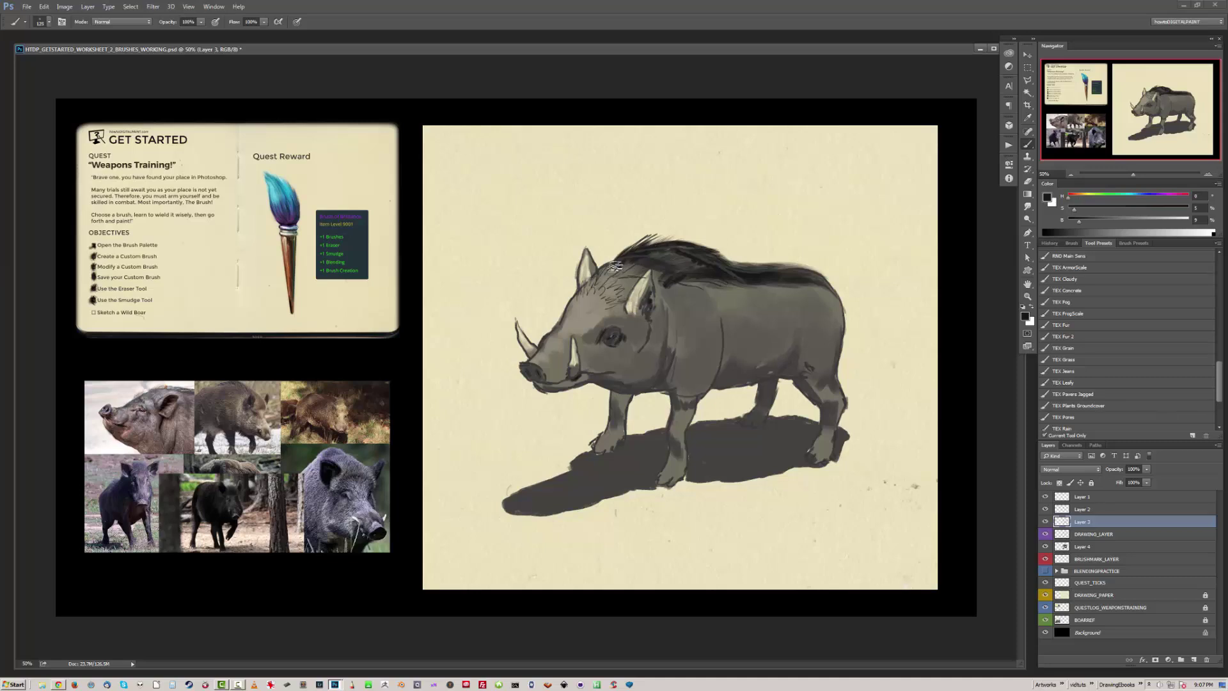
pyautogui.moveTo(635, 255); pyautogui.dragTo(602, 278)
pyautogui.moveTo(614, 259); pyautogui.dragTo(578, 294)
pyautogui.moveTo(623, 287)
pyautogui.mouseDown()
pyautogui.moveTo(606, 307)
pyautogui.moveTo(595, 295)
pyautogui.moveTo(614, 305)
pyautogui.mouseUp()
# Paint a dark grey mane over the neck and back, and tone the near ear with grey.
pyautogui.press(']')
pyautogui.press(']')
pyautogui.press(']')
pyautogui.press(']')
pyautogui.press(']')
pyautogui.press(']')
pyautogui.press(']')
pyautogui.press(']')
pyautogui.press(']')
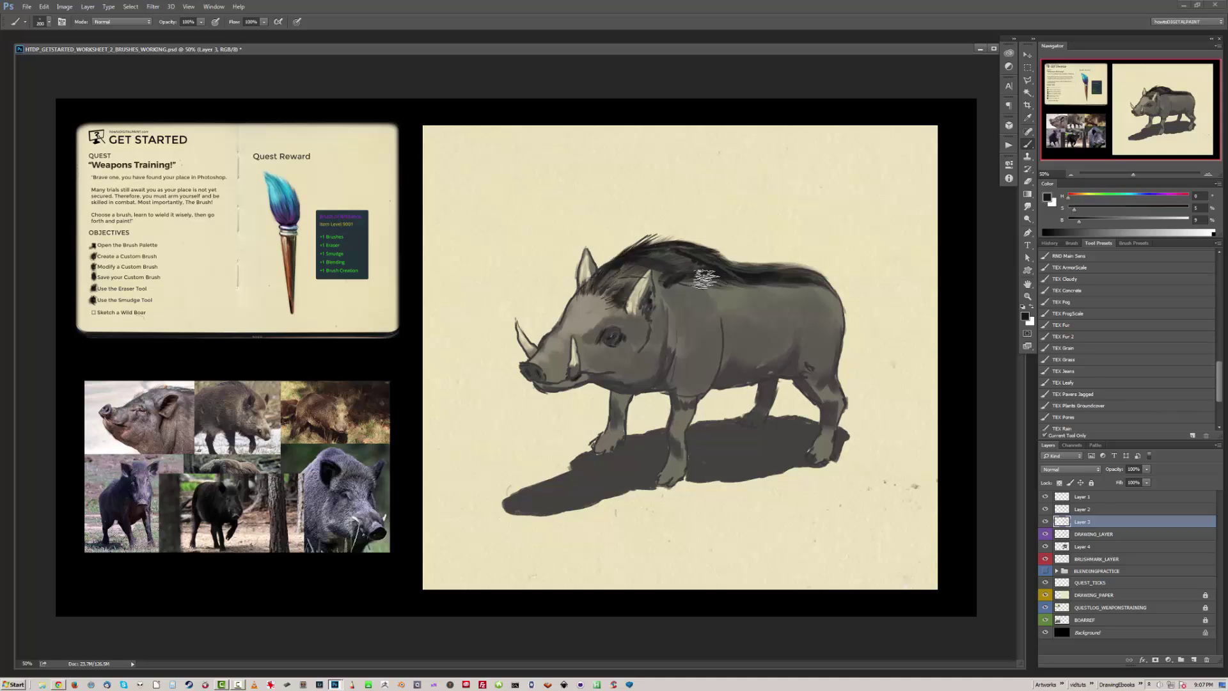
pyautogui.moveTo(670, 279); pyautogui.dragTo(761, 282)
pyautogui.keyDown('alt'); pyautogui.click(734, 279); pyautogui.keyUp('alt')
pyautogui.moveTo(684, 256); pyautogui.dragTo(764, 272)
pyautogui.press('[')
pyautogui.press('[')
pyautogui.press('[')
pyautogui.press('[')
pyautogui.press('[')
pyautogui.press('[')
pyautogui.keyDown('alt'); pyautogui.click(640, 299); pyautogui.keyUp('alt')
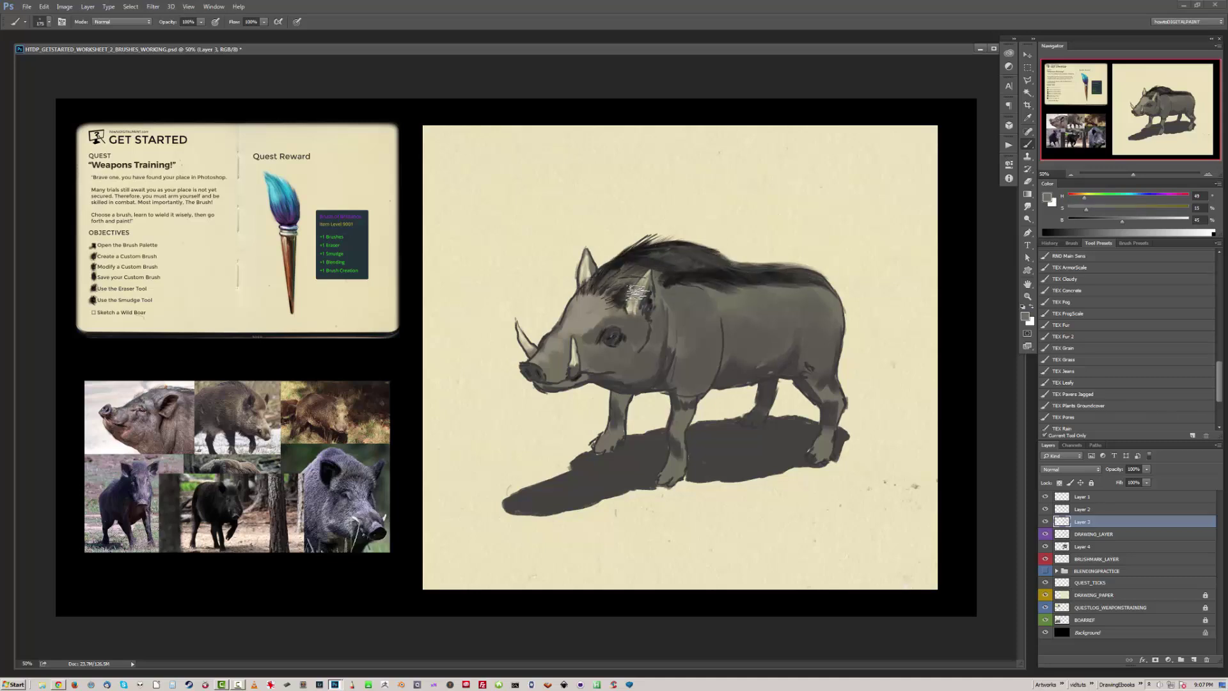
pyautogui.moveTo(649, 282)
pyautogui.mouseDown()
pyautogui.moveTo(623, 313)
pyautogui.moveTo(640, 295)
pyautogui.mouseUp()
pyautogui.keyDown('alt'); pyautogui.click(632, 303); pyautogui.keyUp('alt')
pyautogui.keyDown('alt'); pyautogui.click(673, 276); pyautogui.keyUp('alt')
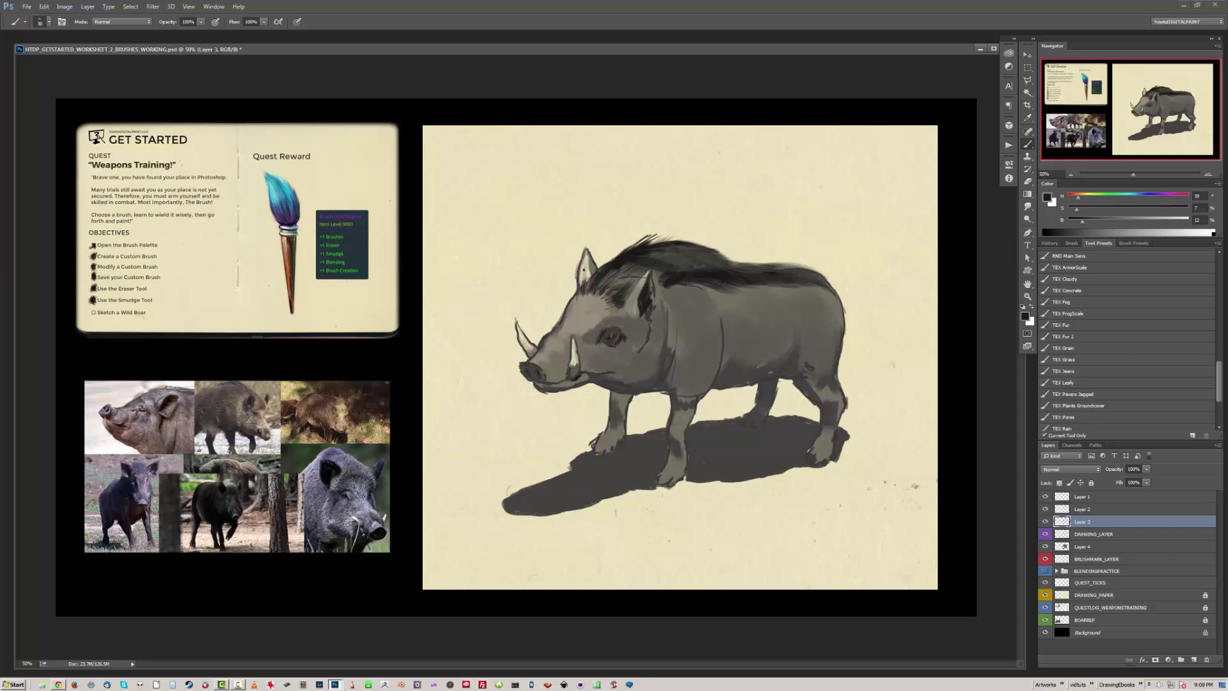
pyautogui.keyDown('alt'); pyautogui.click(583, 270); pyautogui.keyUp('alt')
pyautogui.moveTo(586, 256); pyautogui.dragTo(582, 283)
# Choose the BLND Liney smudge preset and merge the painting layers into Layer 3.
pyautogui.press('r')
pyautogui.click(1074, 299)
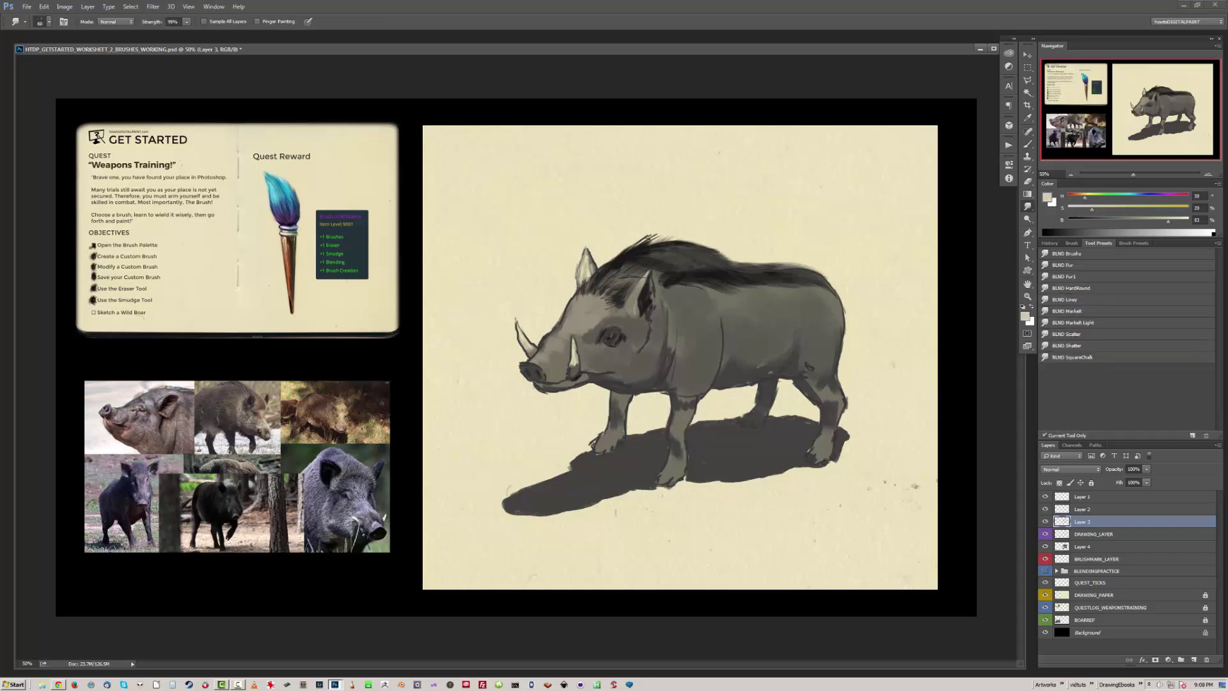
pyautogui.keyDown('shift'); pyautogui.click(1080, 547); pyautogui.keyUp('shift')
pyautogui.hotkey('ctrl', 'e')
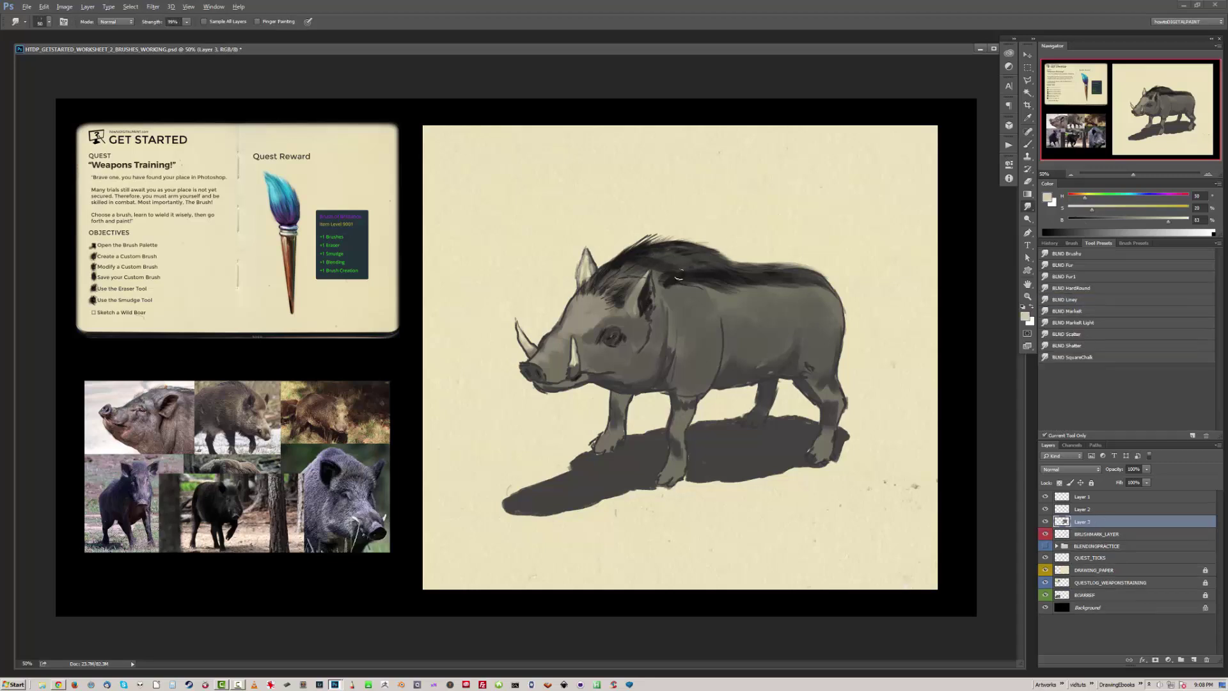
# Paint near-black bristle strokes along the mane and beside the ear.
pyautogui.press('b')
pyautogui.keyDown('alt'); pyautogui.click(672, 263); pyautogui.keyUp('alt')
pyautogui.moveTo(647, 244); pyautogui.dragTo(697, 236)
pyautogui.moveTo(665, 244); pyautogui.dragTo(742, 259)
pyautogui.moveTo(671, 254)
pyautogui.mouseDown()
pyautogui.moveTo(739, 262)
pyautogui.moveTo(699, 263)
pyautogui.mouseUp()
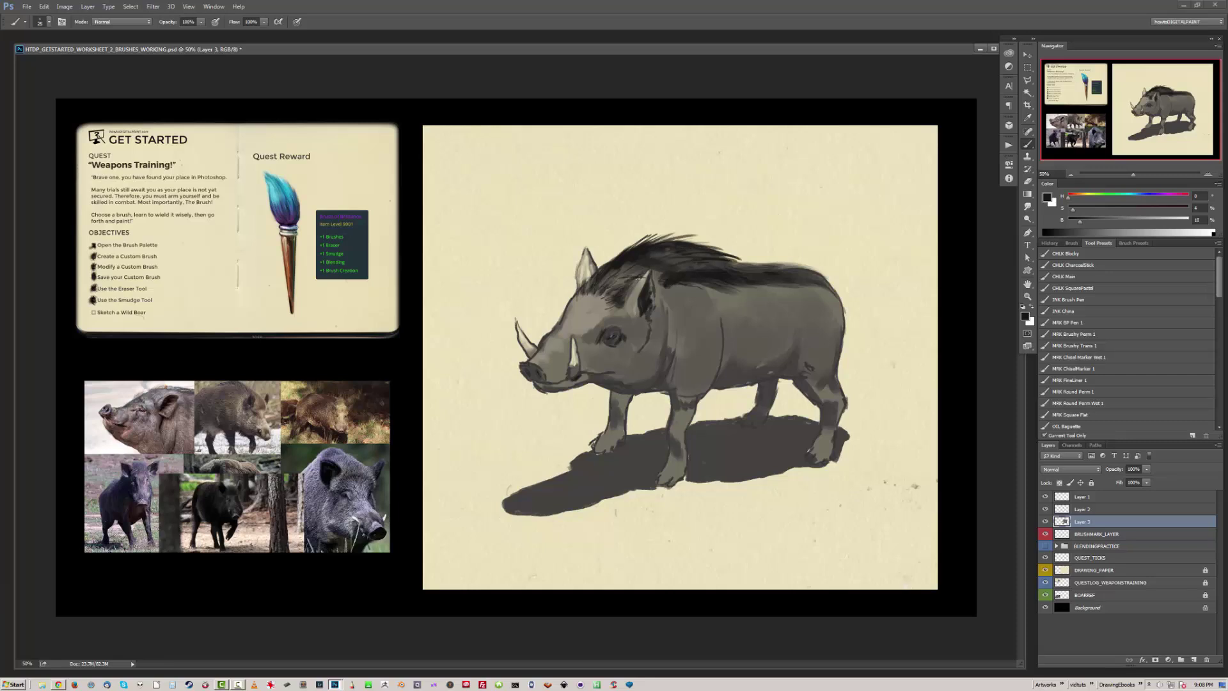
pyautogui.moveTo(630, 294); pyautogui.dragTo(645, 275)
# With the CHLK Blocky brush, darken under the eye, belly, hind leg, mouth and jaw.
pyautogui.keyDown('alt'); pyautogui.click(617, 318); pyautogui.keyUp('alt')
pyautogui.click(1070, 253)
pyautogui.moveTo(600, 346); pyautogui.dragTo(624, 342)
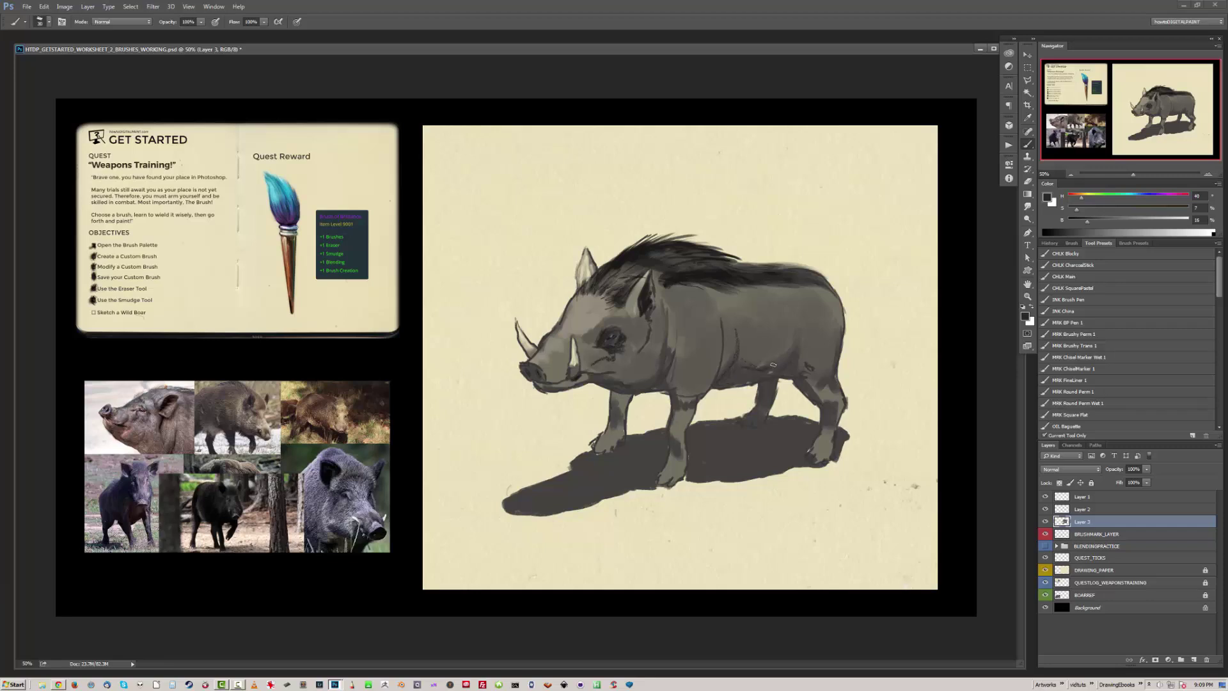
pyautogui.moveTo(773, 364); pyautogui.dragTo(804, 338)
pyautogui.moveTo(799, 369); pyautogui.dragTo(825, 420)
pyautogui.press('[')
pyautogui.moveTo(597, 375)
pyautogui.mouseDown()
pyautogui.moveTo(543, 391)
pyautogui.moveTo(568, 384)
pyautogui.moveTo(526, 358)
pyautogui.mouseUp()
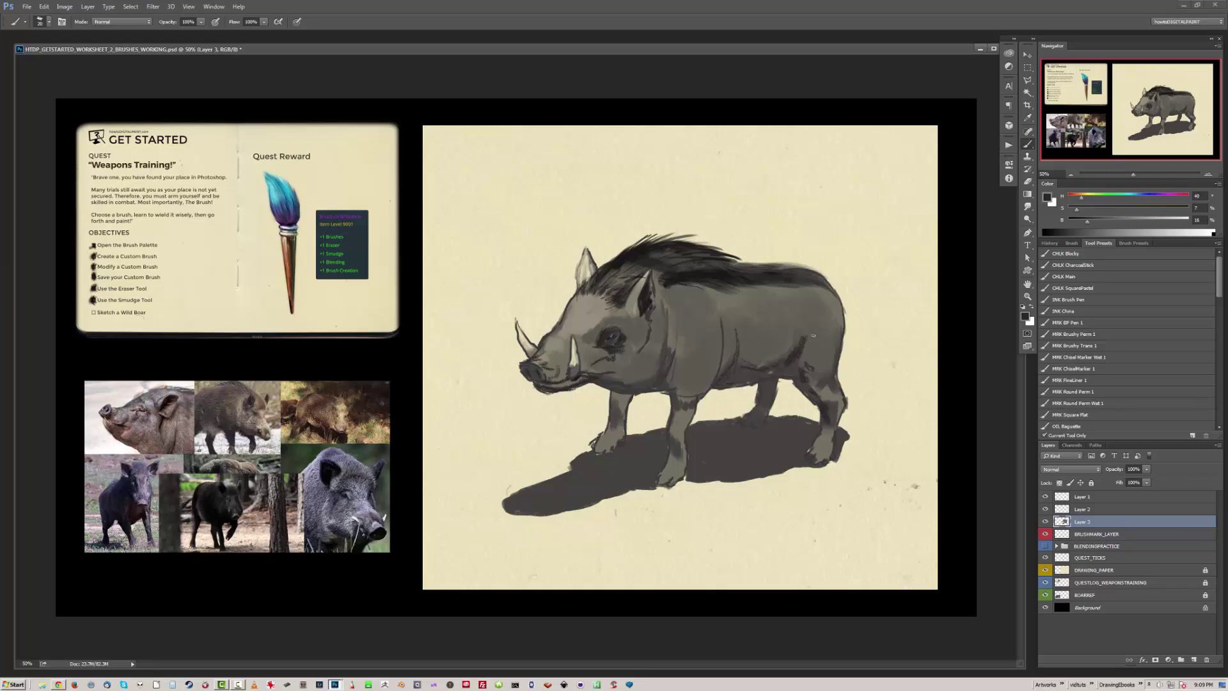
# Deepen the shading on the rump, along the upper back and on the hind leg.
pyautogui.moveTo(829, 295); pyautogui.dragTo(840, 315)
pyautogui.moveTo(765, 286); pyautogui.dragTo(794, 305)
pyautogui.moveTo(781, 284); pyautogui.dragTo(812, 303)
pyautogui.moveTo(825, 414); pyautogui.dragTo(823, 429)
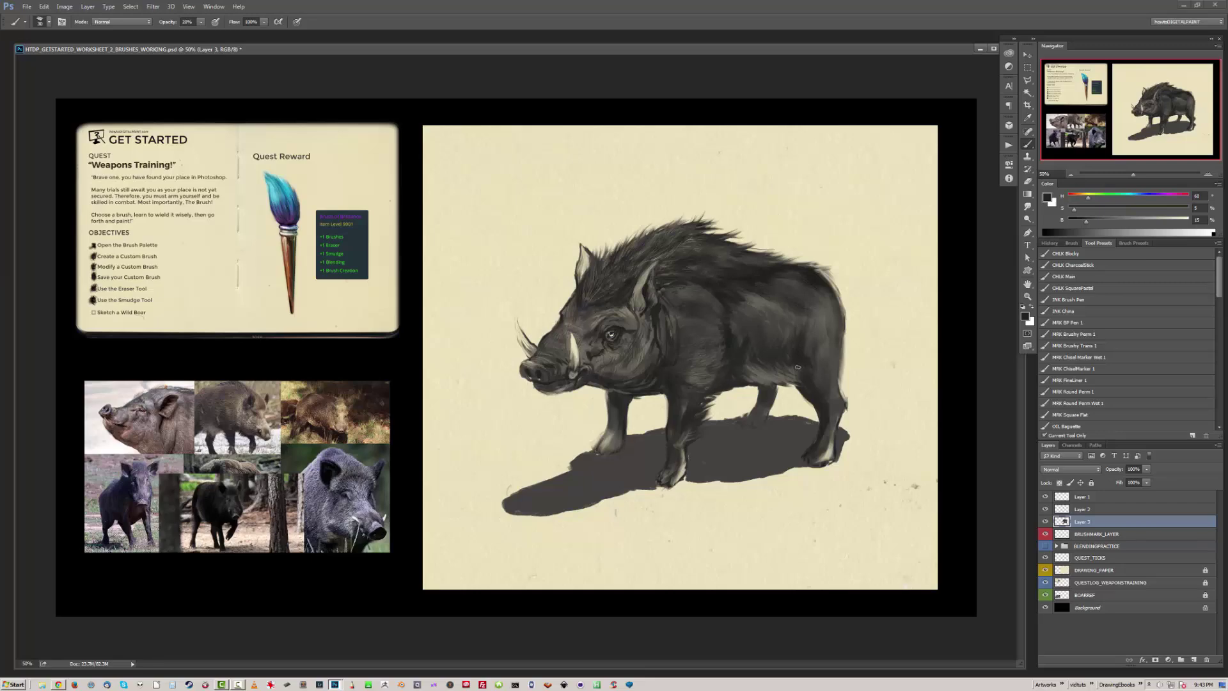
# At full opacity, paint light strokes onto the near ear.
pyautogui.press('0')
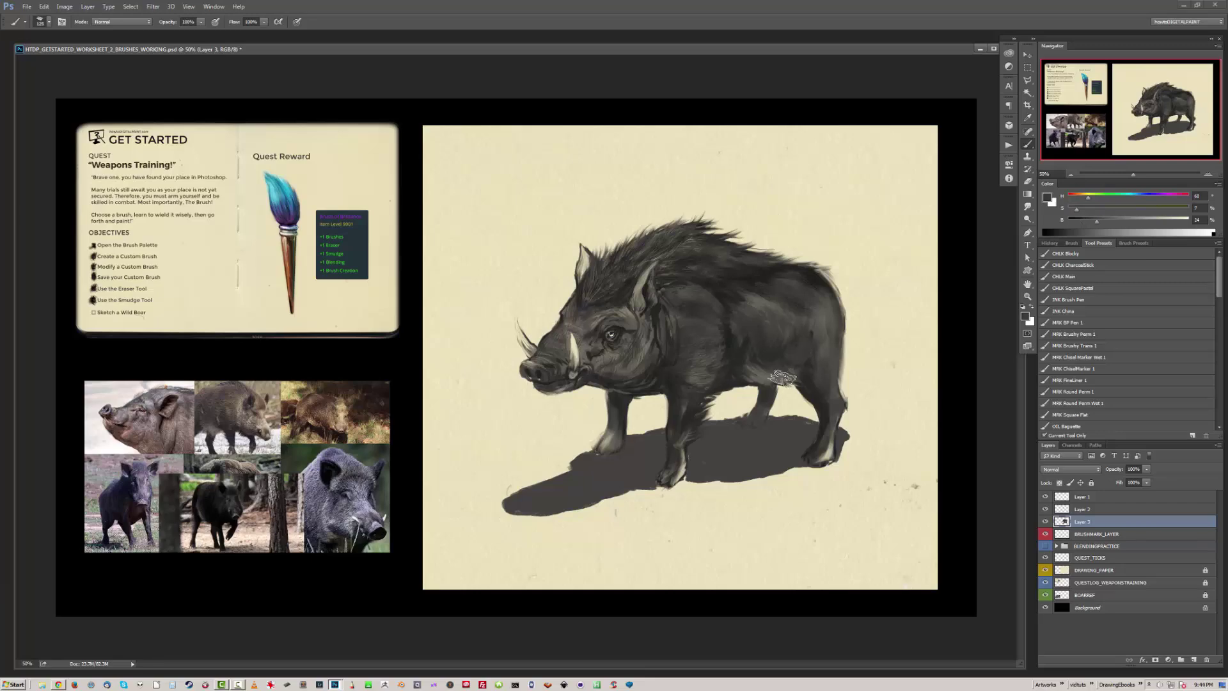
pyautogui.scroll(2, 583, 337)
pyautogui.keyDown('alt'); pyautogui.click(557, 203); pyautogui.keyUp('alt')
pyautogui.moveTo(554, 201); pyautogui.dragTo(562, 182)
pyautogui.moveTo(561, 181); pyautogui.dragTo(587, 155)
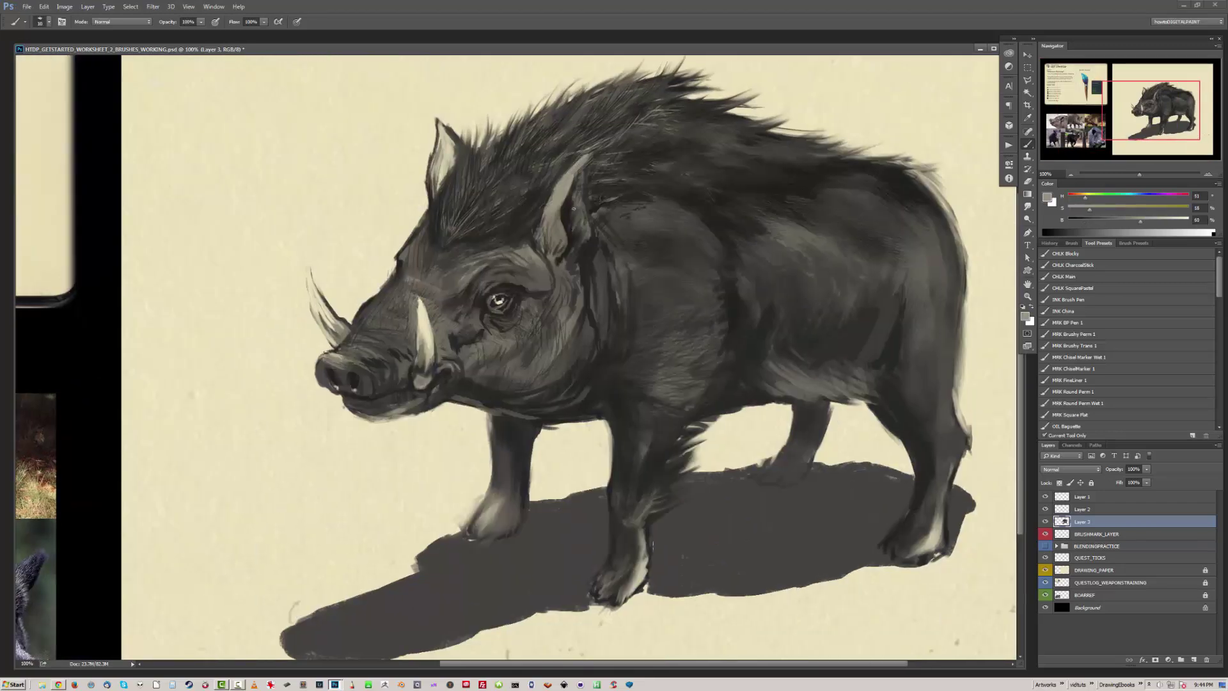
pyautogui.moveTo(583, 244); pyautogui.dragTo(588, 165)
# Paint dark brow strokes and details above the eye, then shrink the brush to 15.
pyautogui.keyDown('alt'); pyautogui.click(517, 254); pyautogui.keyUp('alt')
pyautogui.keyDown('alt'); pyautogui.click(528, 263); pyautogui.keyUp('alt')
pyautogui.moveTo(514, 254)
pyautogui.mouseDown()
pyautogui.moveTo(543, 269)
pyautogui.moveTo(481, 284)
pyautogui.mouseUp()
pyautogui.keyDown('alt'); pyautogui.click(513, 279); pyautogui.keyUp('alt')
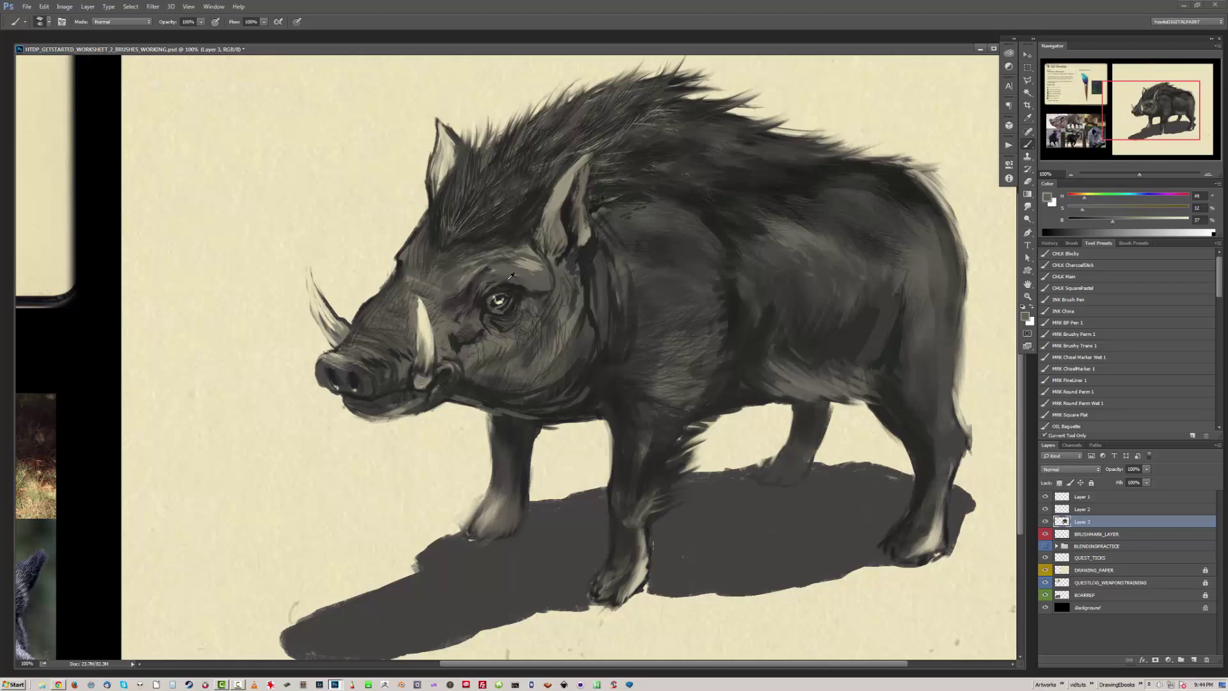
pyautogui.keyDown('alt'); pyautogui.click(523, 299); pyautogui.keyUp('alt')
pyautogui.press('[')
pyautogui.press('[')
# Repaint the near and far tusks in light grey with a textured brush.
pyautogui.keyDown('alt'); pyautogui.click(416, 320); pyautogui.keyUp('alt')
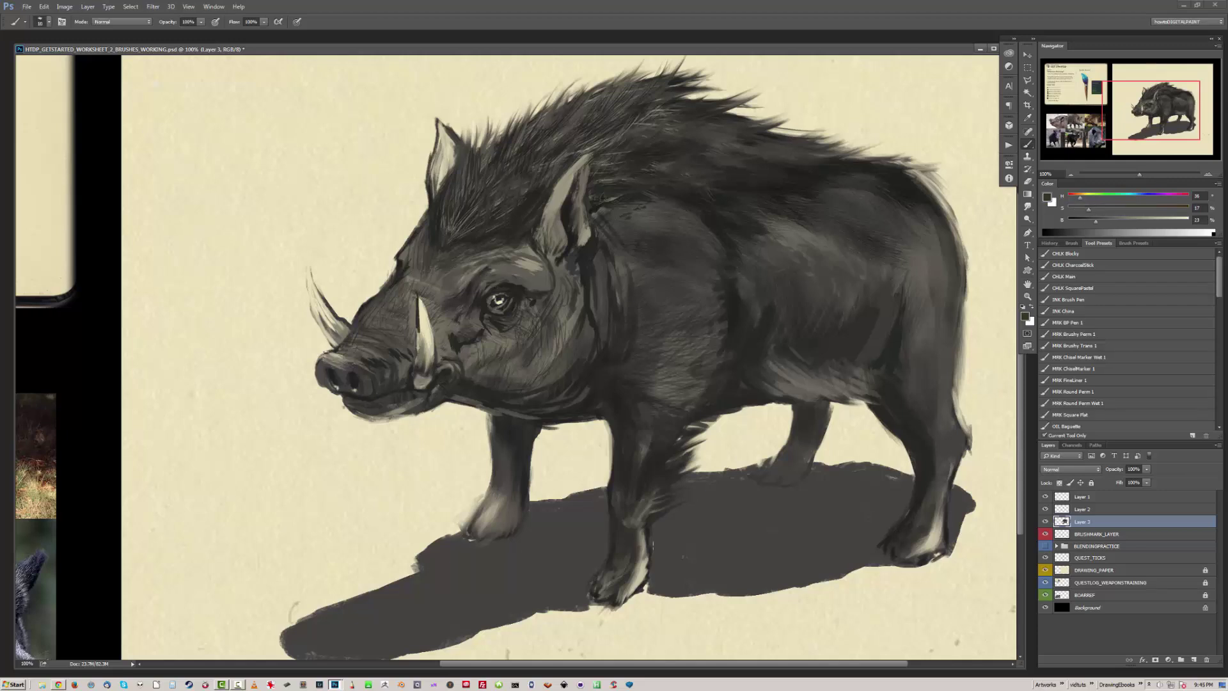
pyautogui.keyDown('alt'); pyautogui.click(425, 324); pyautogui.keyUp('alt')
pyautogui.moveTo(418, 294); pyautogui.dragTo(422, 382)
pyautogui.click(1080, 277)
pyautogui.keyDown('alt'); pyautogui.click(414, 404); pyautogui.keyUp('alt')
pyautogui.keyDown('alt'); pyautogui.click(327, 325); pyautogui.keyUp('alt')
pyautogui.moveTo(317, 308); pyautogui.dragTo(346, 364)
# Add dark shading to the nose and speckled texture around the eye.
pyautogui.keyDown('alt'); pyautogui.click(354, 345); pyautogui.keyUp('alt')
pyautogui.press('[')
pyautogui.press('[')
pyautogui.moveTo(499, 307)
pyautogui.mouseDown()
pyautogui.moveTo(412, 349)
pyautogui.moveTo(464, 327)
pyautogui.mouseUp()
pyautogui.moveTo(440, 380); pyautogui.dragTo(414, 394)
pyautogui.keyDown('alt'); pyautogui.click(438, 368); pyautogui.keyUp('alt')
pyautogui.moveTo(454, 353)
pyautogui.mouseDown()
pyautogui.moveTo(405, 375)
pyautogui.moveTo(391, 404)
pyautogui.moveTo(420, 397)
pyautogui.moveTo(386, 402)
pyautogui.mouseUp()
pyautogui.keyDown('alt'); pyautogui.click(409, 363); pyautogui.keyUp('alt')
pyautogui.press('[')
pyautogui.keyDown('alt'); pyautogui.click(441, 319); pyautogui.keyUp('alt')
pyautogui.press(']')
pyautogui.press(']')
pyautogui.press(']')
# Using the TEX Fur 2 brush, paint fur under the eye, forehead, brow and ear base.
pyautogui.scroll(-12, 1084, 306)
pyautogui.click(1075, 275)
pyautogui.keyDown('alt'); pyautogui.click(402, 377); pyautogui.keyUp('alt')
pyautogui.keyDown('alt'); pyautogui.click(409, 387); pyautogui.keyUp('alt')
pyautogui.keyDown('alt'); pyautogui.click(409, 355); pyautogui.keyUp('alt')
pyautogui.moveTo(397, 338)
pyautogui.mouseDown()
pyautogui.moveTo(356, 351)
pyautogui.moveTo(335, 301)
pyautogui.moveTo(454, 310)
pyautogui.mouseUp()
pyautogui.press(']')
pyautogui.press(']')
pyautogui.press(']')
pyautogui.press(']')
pyautogui.press(']')
pyautogui.press(']')
pyautogui.press(']')
pyautogui.keyDown('alt'); pyautogui.click(402, 313); pyautogui.keyUp('alt')
pyautogui.moveTo(450, 297); pyautogui.dragTo(473, 265)
# Darken the flank and belly fur with near-black at a 250 brush size.
pyautogui.keyDown('alt'); pyautogui.click(332, 323); pyautogui.keyUp('alt')
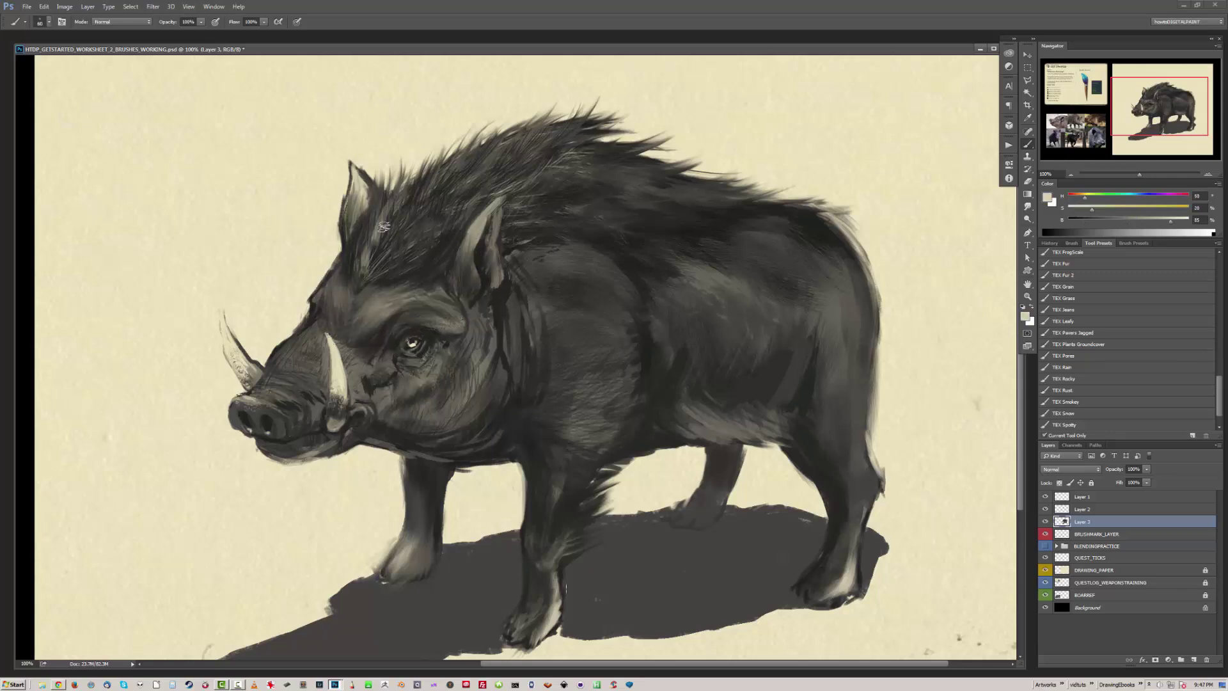
pyautogui.press(']')
pyautogui.press(']')
pyautogui.press(']')
pyautogui.press(']')
pyautogui.press(']')
pyautogui.keyDown('alt'); pyautogui.click(358, 345); pyautogui.keyUp('alt')
pyautogui.press('[')
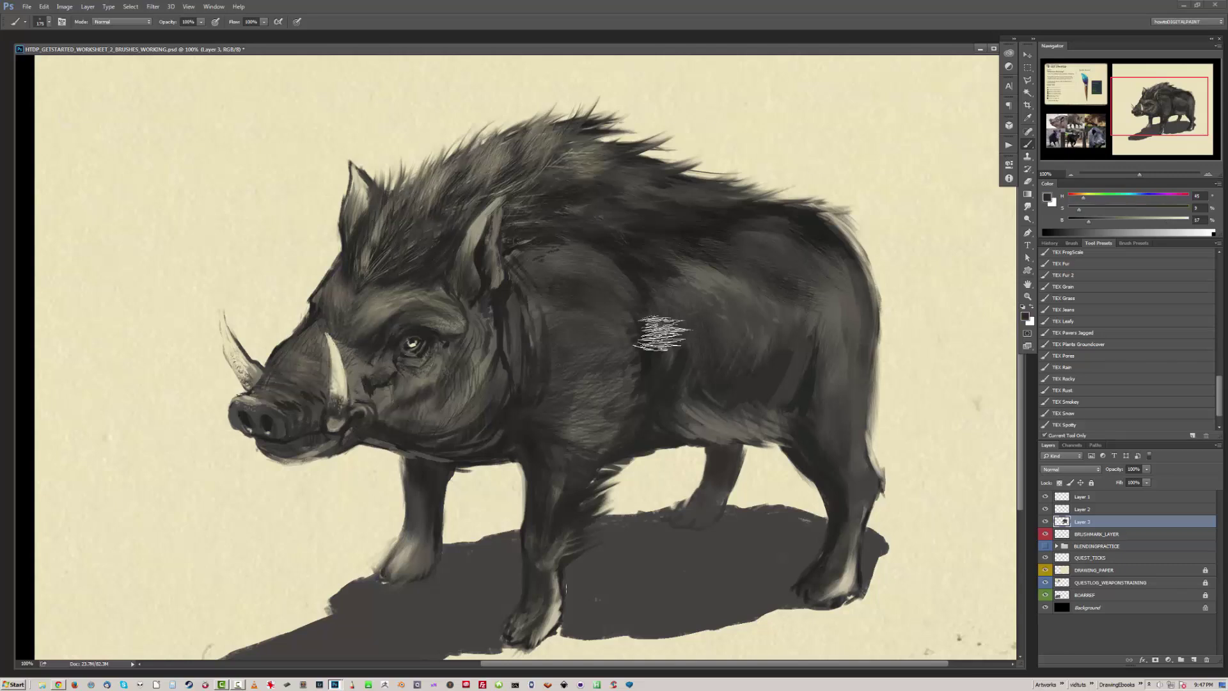
pyautogui.moveTo(710, 361); pyautogui.dragTo(784, 380)
pyautogui.scroll(20, 1129, 339)
pyautogui.click(1064, 277)
pyautogui.moveTo(681, 427); pyautogui.dragTo(781, 441)
pyautogui.keyDown('alt'); pyautogui.click(754, 425); pyautogui.keyUp('alt')
pyautogui.keyDown('alt'); pyautogui.click(685, 416); pyautogui.keyUp('alt')
# Lighten the fold of skin on the neck with a sampled lighter colour.
pyautogui.keyDown('alt'); pyautogui.click(493, 288); pyautogui.keyUp('alt')
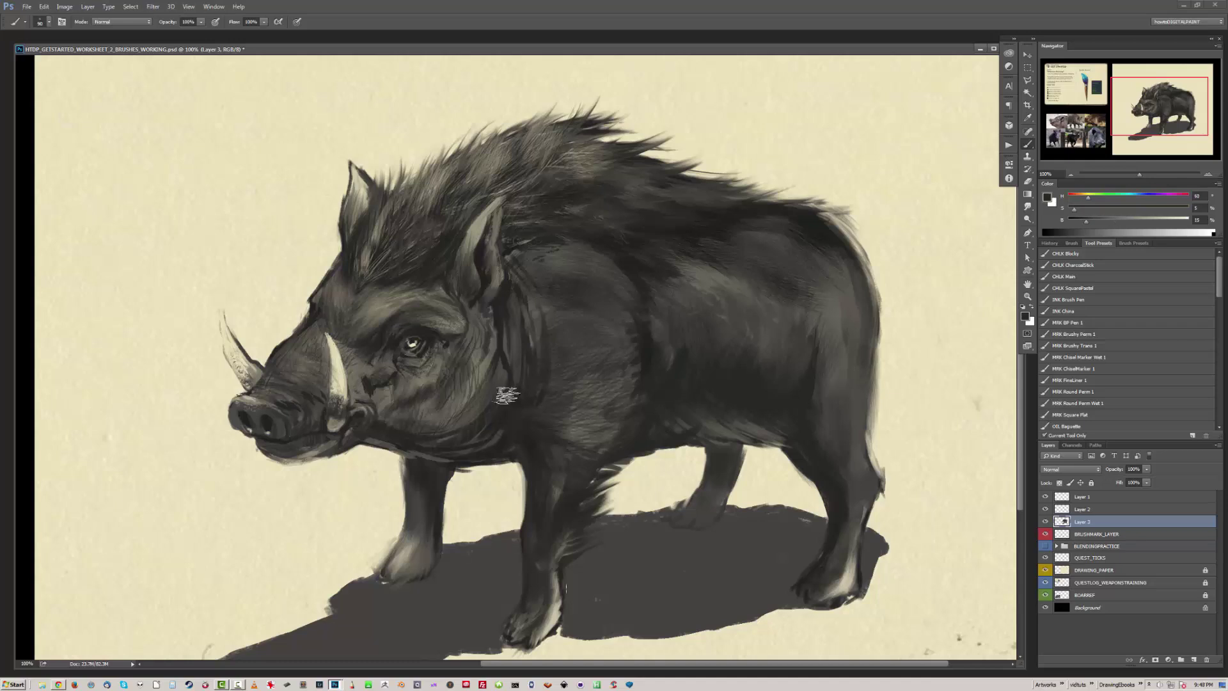
pyautogui.moveTo(507, 393); pyautogui.dragTo(509, 349)
pyautogui.press('e')
pyautogui.press('r')
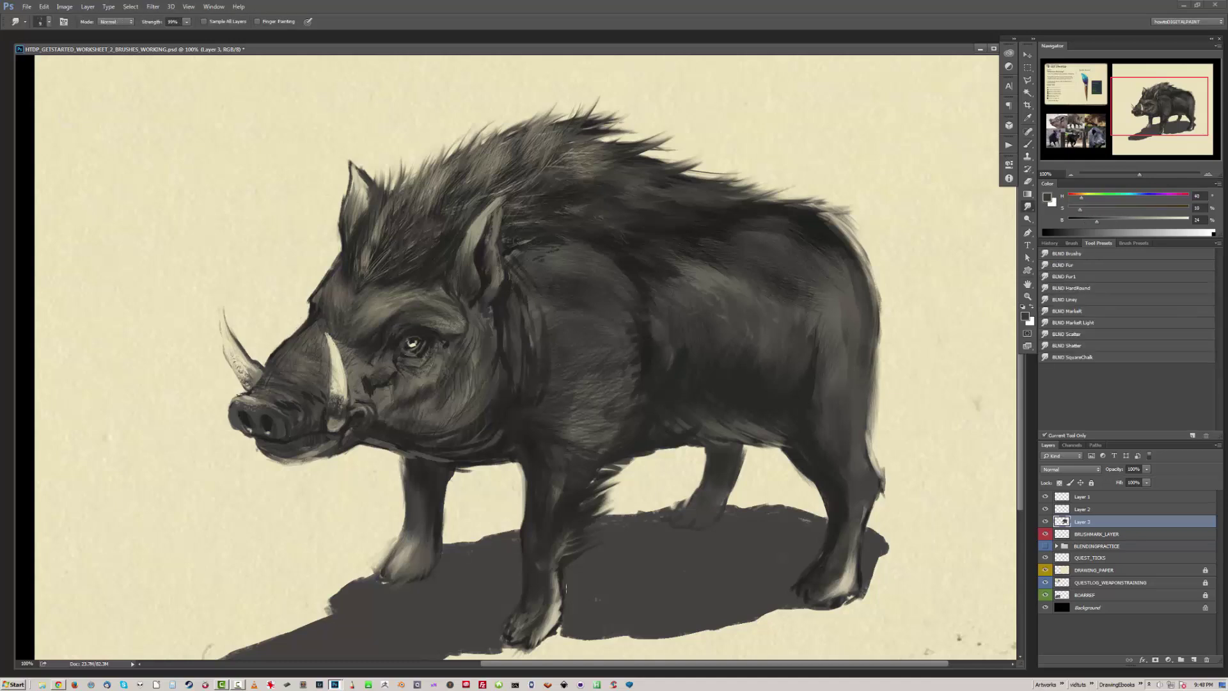
# Retouch and reshape the snout with short dark strokes, then zoom out.
pyautogui.press('b')
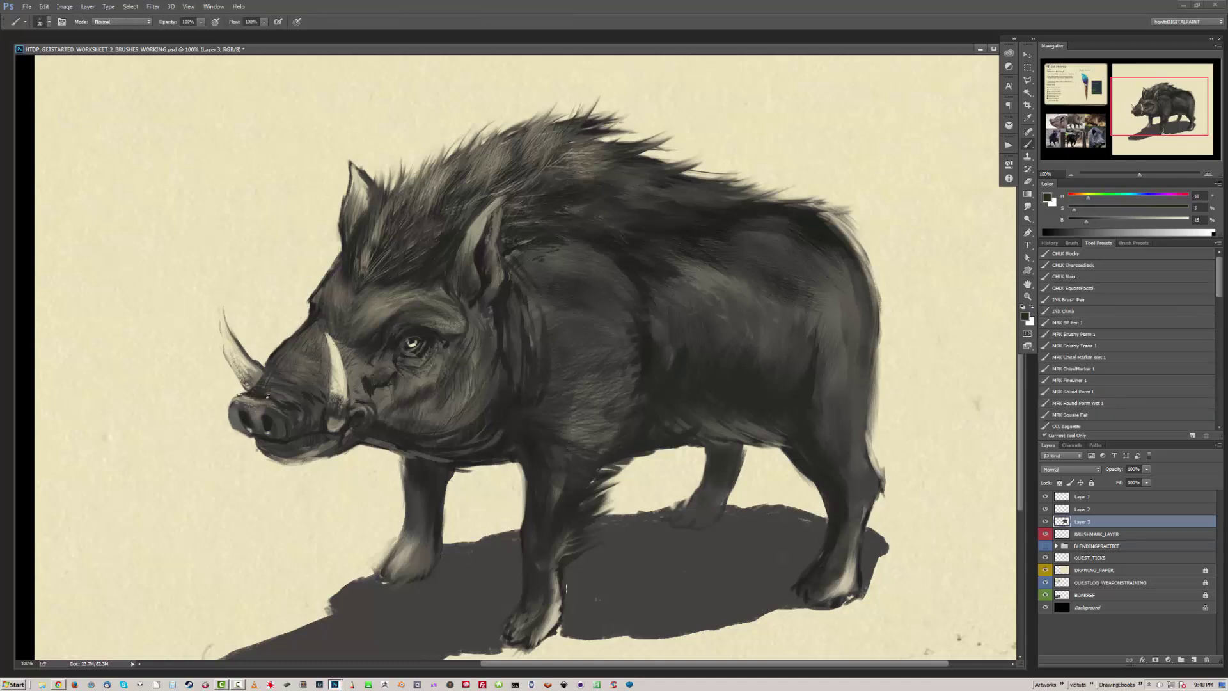
pyautogui.keyDown('alt'); pyautogui.click(277, 403); pyautogui.keyUp('alt')
pyautogui.keyDown('alt'); pyautogui.click(282, 408); pyautogui.keyUp('alt')
pyautogui.keyDown('alt'); pyautogui.click(279, 409); pyautogui.keyUp('alt')
pyautogui.moveTo(283, 403); pyautogui.dragTo(252, 417)
pyautogui.moveTo(243, 403); pyautogui.dragTo(232, 433)
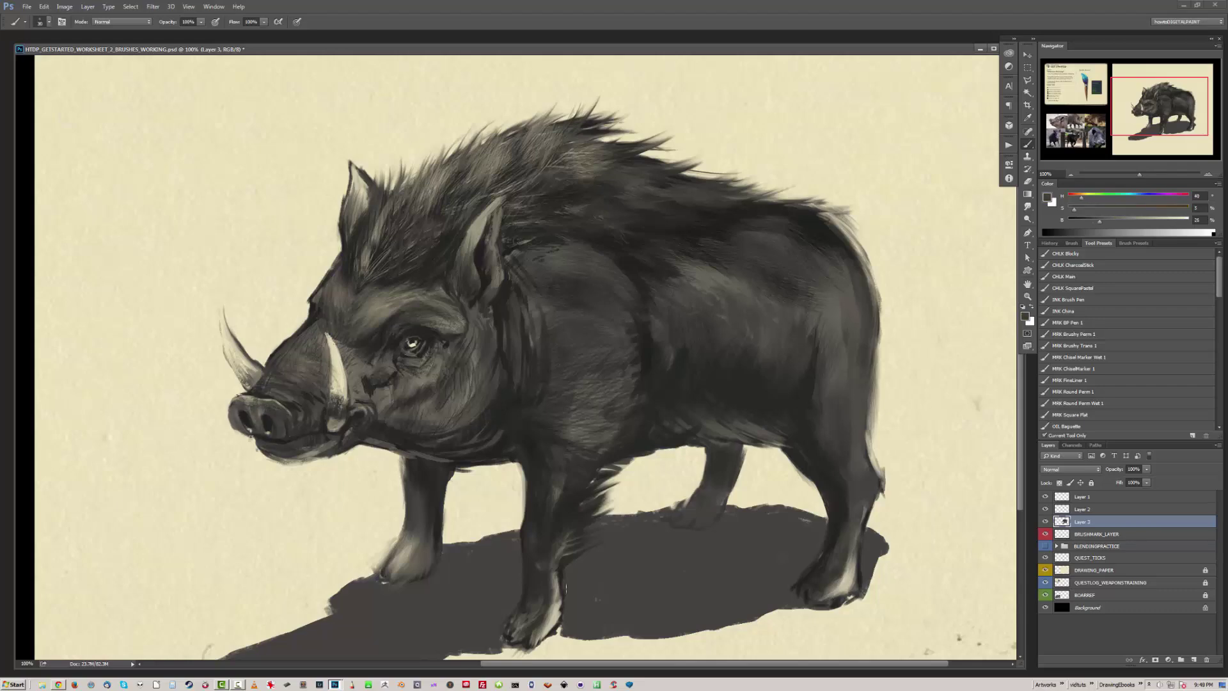
pyautogui.hotkey('ctrl', '-')
# Repaint the boar's upper back with dark, textured fur strokes.
pyautogui.press('e')
pyautogui.press('b')
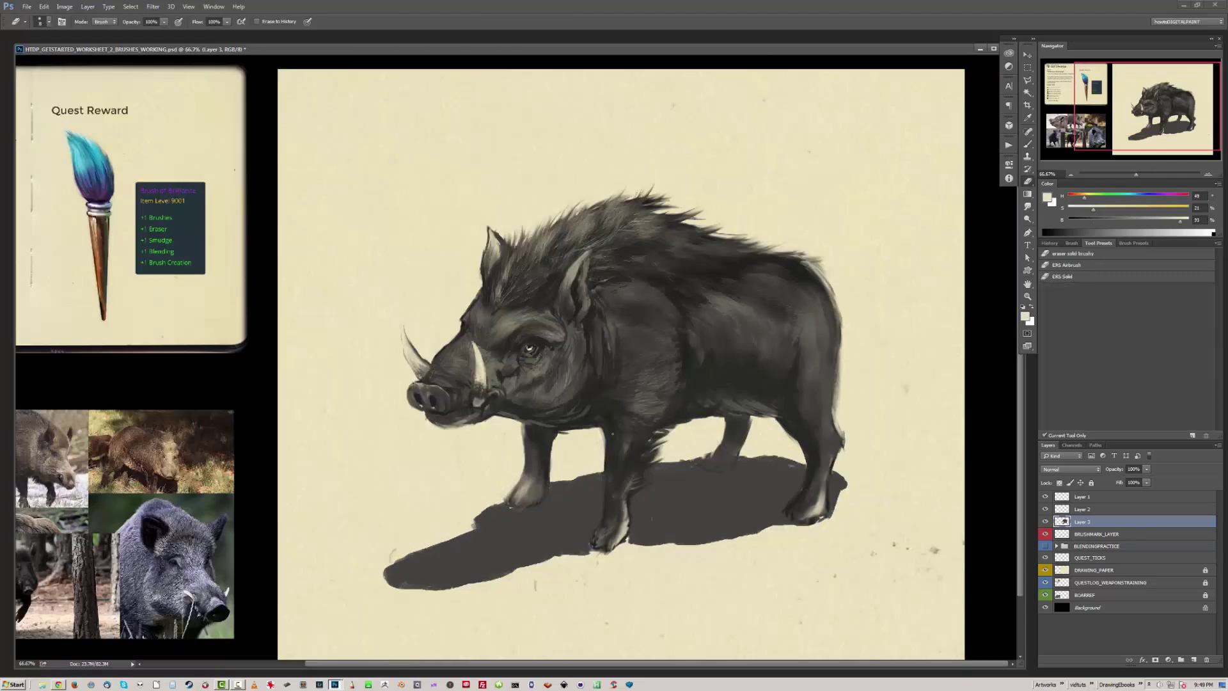
pyautogui.keyDown('alt'); pyautogui.click(630, 426); pyautogui.keyUp('alt')
pyautogui.keyDown('alt'); pyautogui.click(468, 419); pyautogui.keyUp('alt')
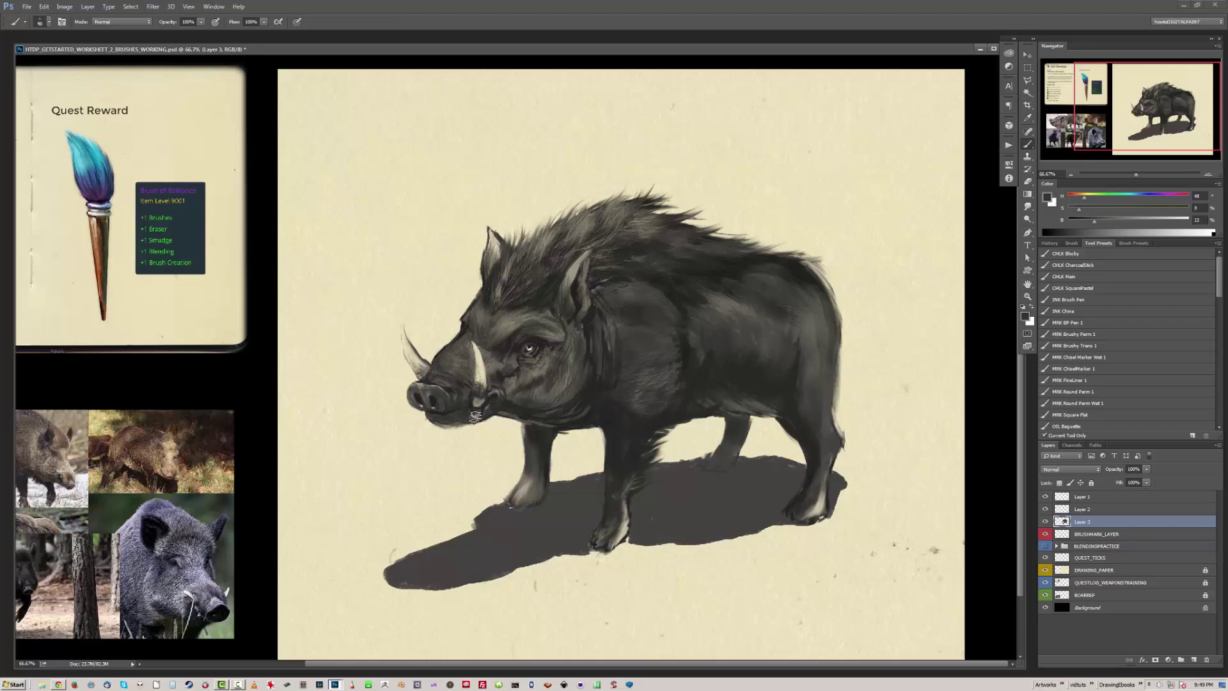
pyautogui.press(']')
pyautogui.press(']')
pyautogui.press(']')
pyautogui.press(']')
pyautogui.press(']')
pyautogui.press(']')
pyautogui.press(']')
pyautogui.press(']')
pyautogui.press(']')
pyautogui.press(']')
pyautogui.press(']')
pyautogui.keyDown('alt'); pyautogui.click(690, 283); pyautogui.keyUp('alt')
pyautogui.moveTo(685, 278); pyautogui.dragTo(690, 363)
pyautogui.press('[')
pyautogui.press('[')
pyautogui.press('[')
pyautogui.press('[')
pyautogui.press('[')
pyautogui.press('[')
pyautogui.press('[')
pyautogui.press('[')
pyautogui.press('[')
pyautogui.keyDown('alt'); pyautogui.click(472, 321); pyautogui.keyUp('alt')
# Erase part of the rump outline and repaint the rump edge darker.
pyautogui.press('e')
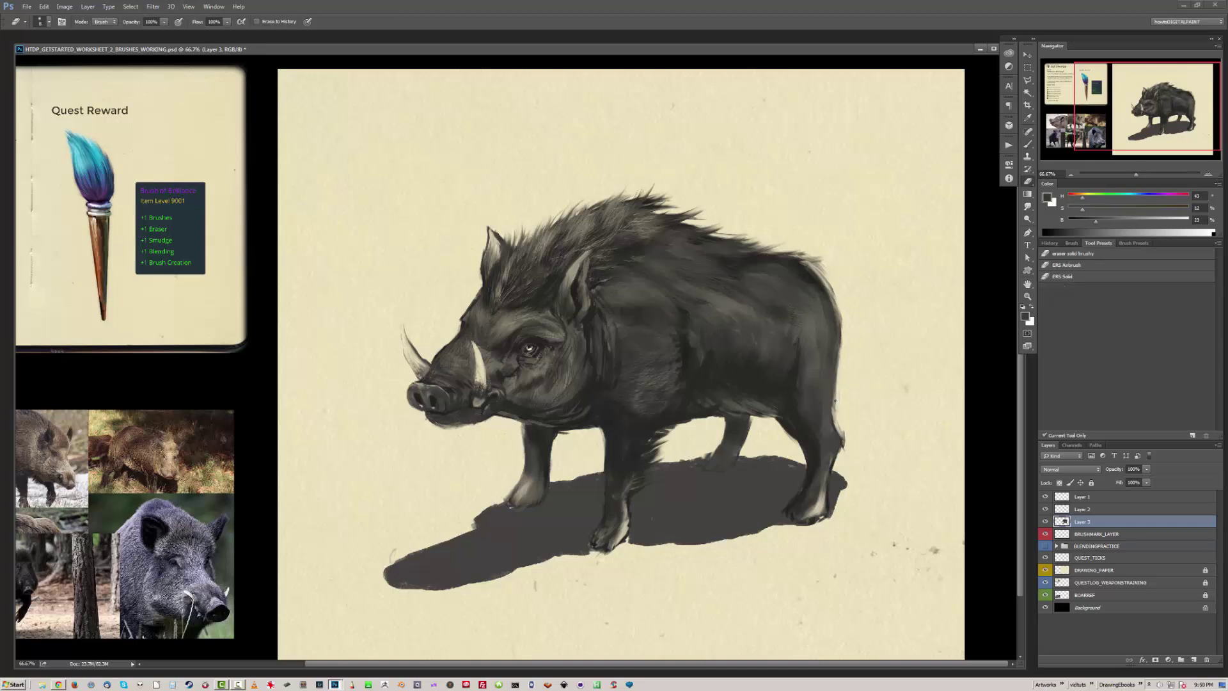
pyautogui.moveTo(836, 313); pyautogui.dragTo(837, 376)
pyautogui.press('b')
pyautogui.moveTo(810, 282); pyautogui.dragTo(833, 387)
pyautogui.keyDown('alt'); pyautogui.click(773, 312); pyautogui.keyUp('alt')
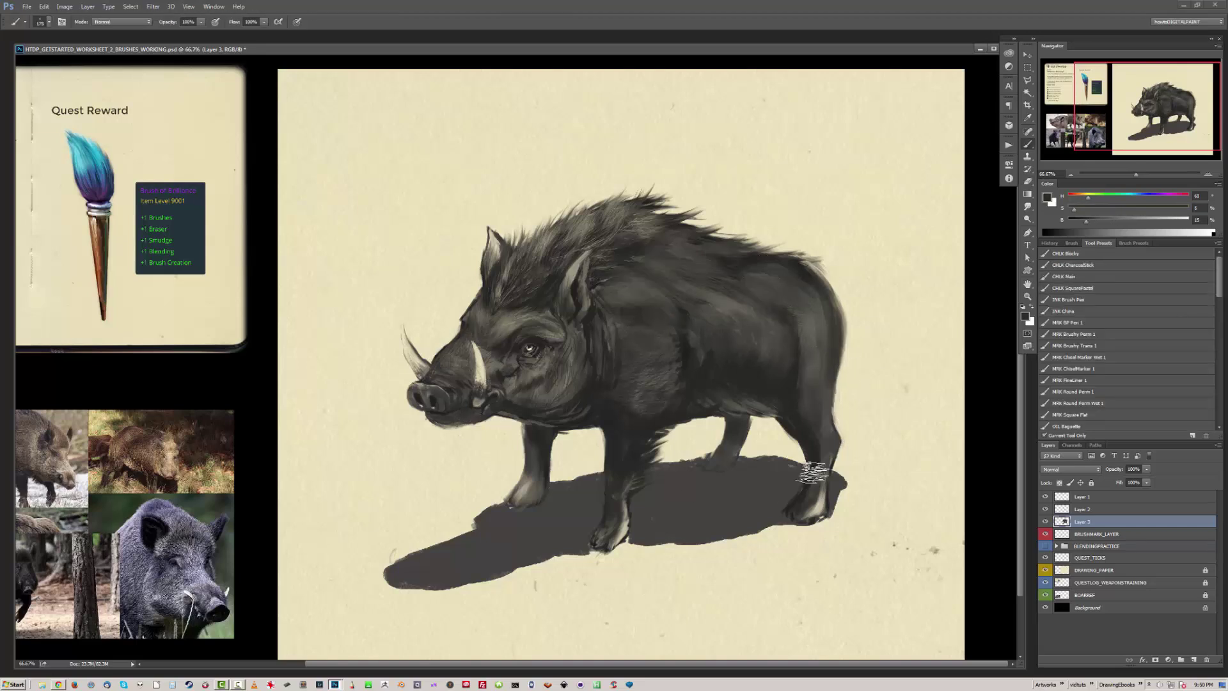
# Darken the front leg, jaw, cheek, shoulder, rump and flank with short dark strokes.
pyautogui.moveTo(638, 432); pyautogui.dragTo(630, 491)
pyautogui.press('[')
pyautogui.press('[')
pyautogui.moveTo(499, 416); pyautogui.dragTo(548, 422)
pyautogui.moveTo(568, 378); pyautogui.dragTo(534, 403)
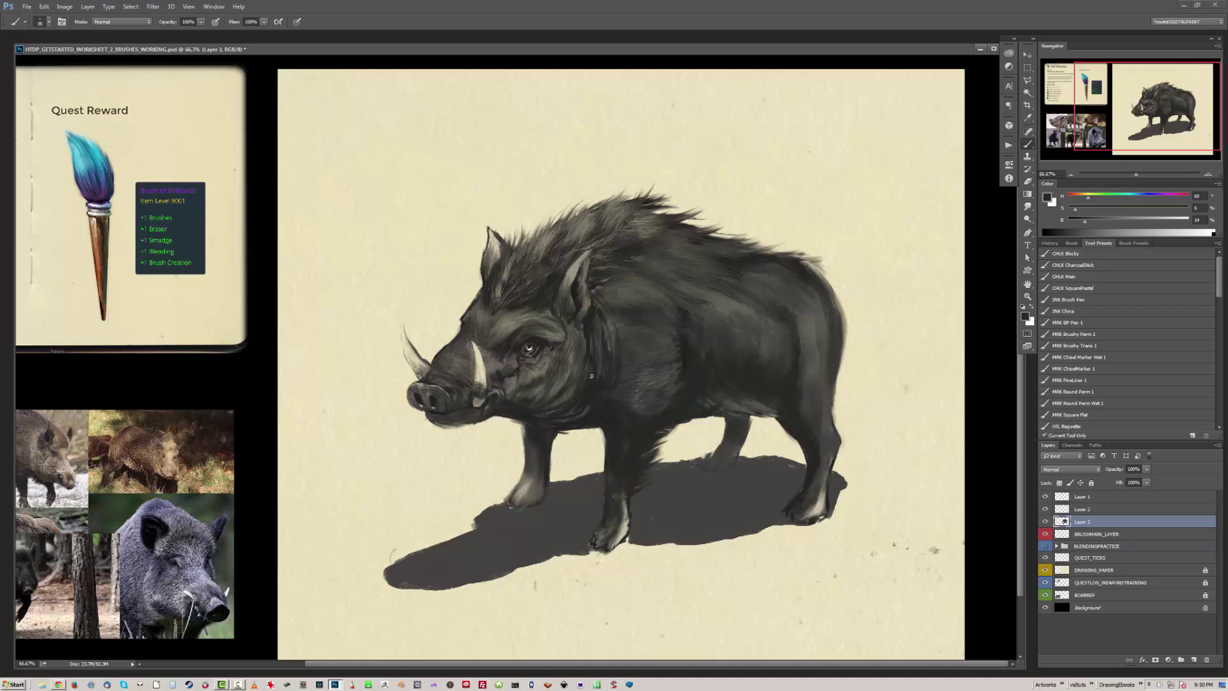
pyautogui.moveTo(655, 284); pyautogui.dragTo(682, 308)
pyautogui.moveTo(771, 295)
pyautogui.mouseDown()
pyautogui.moveTo(799, 334)
pyautogui.moveTo(824, 291)
pyautogui.moveTo(831, 301)
pyautogui.mouseUp()
# Add a small beige highlight mark on the snout.
pyautogui.keyDown('alt'); pyautogui.click(802, 230); pyautogui.keyUp('alt')
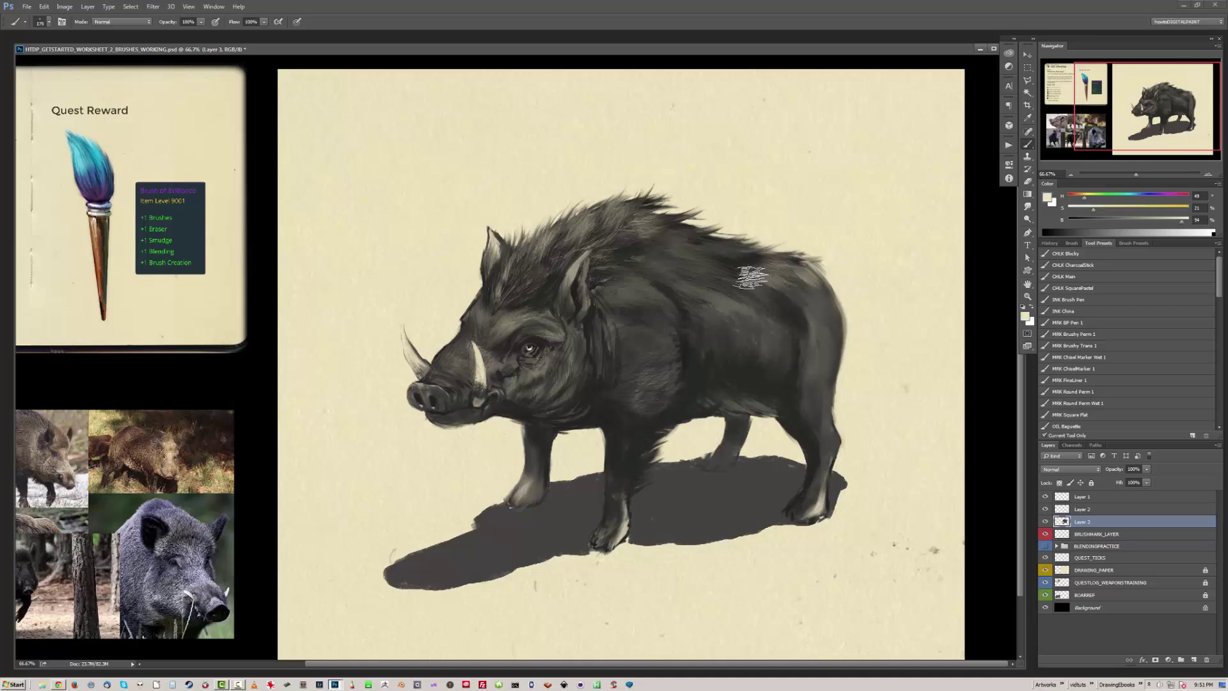
pyautogui.press('[')
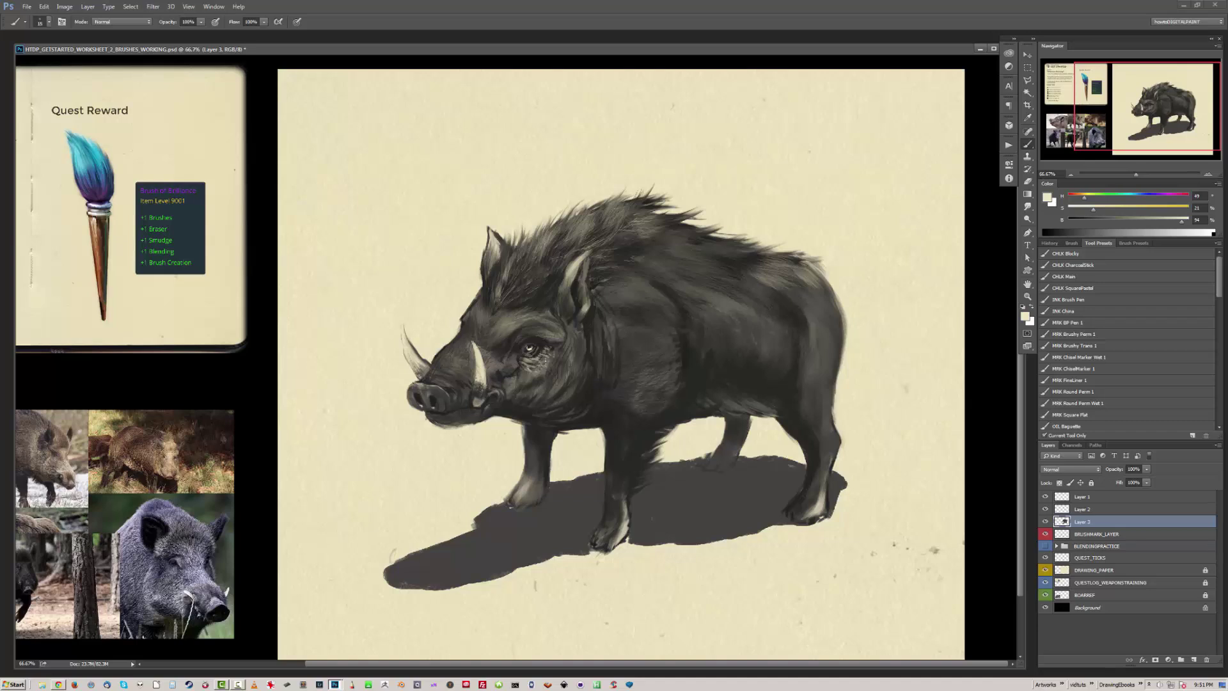
pyautogui.keyDown('alt'); pyautogui.click(546, 341); pyautogui.keyUp('alt')
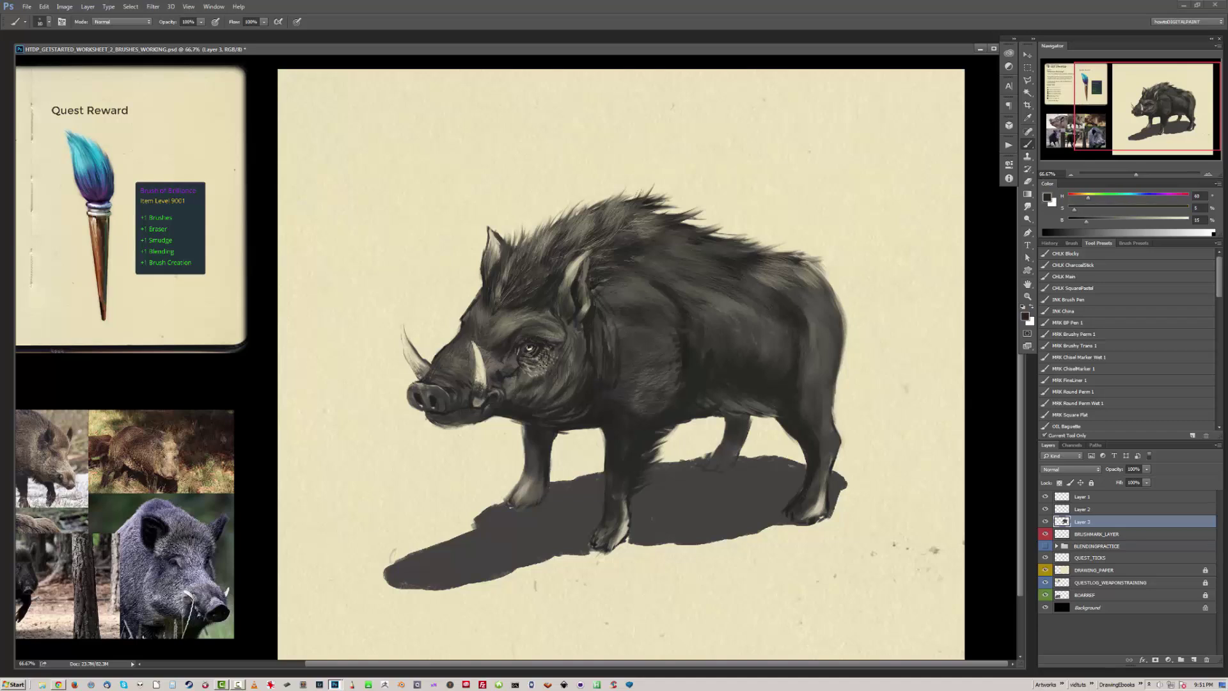
pyautogui.keyDown('alt'); pyautogui.click(478, 368); pyautogui.keyUp('alt')
pyautogui.press(']')
pyautogui.press(']')
pyautogui.moveTo(416, 384); pyautogui.dragTo(426, 386)
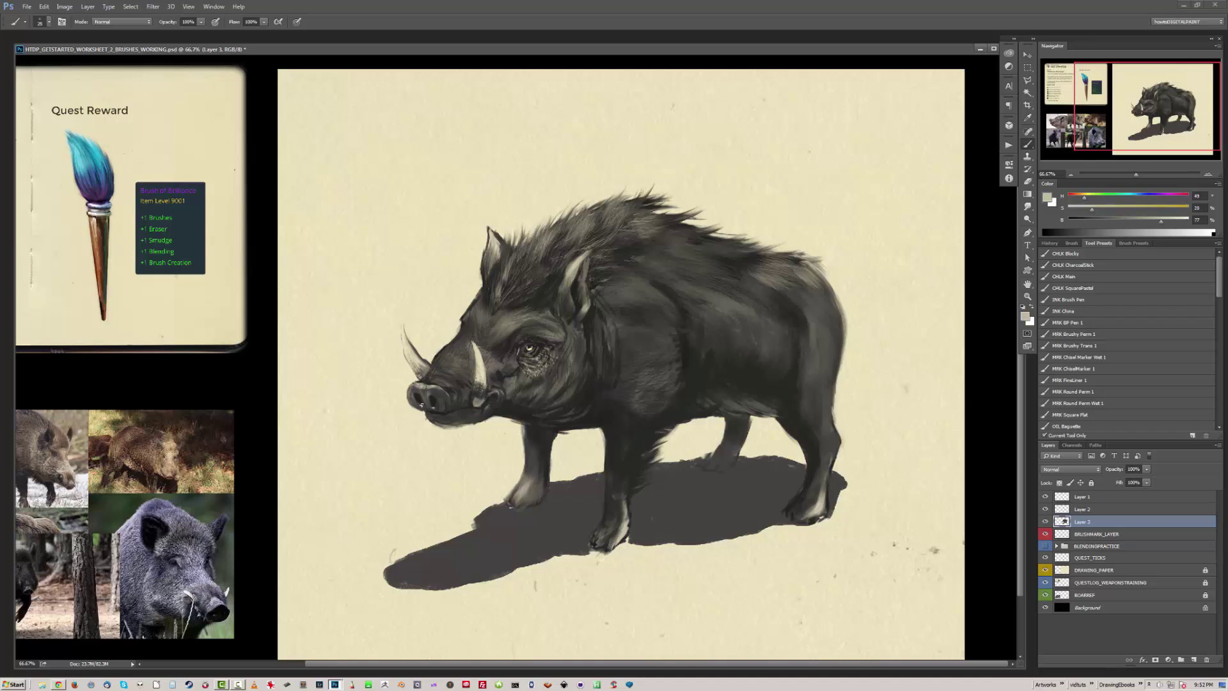
# Paint light beige highlights on the rear leg and elbow, then cover the elbow with darker paint.
pyautogui.keyDown('alt'); pyautogui.click(631, 487); pyautogui.keyUp('alt')
pyautogui.keyDown('alt'); pyautogui.click(622, 528); pyautogui.keyUp('alt')
pyautogui.press(']')
pyautogui.press(']')
pyautogui.press(']')
pyautogui.moveTo(830, 371); pyautogui.dragTo(833, 430)
pyautogui.keyDown('alt'); pyautogui.click(657, 419); pyautogui.keyUp('alt')
pyautogui.moveTo(670, 404); pyautogui.dragTo(649, 451)
pyautogui.keyDown('alt'); pyautogui.click(652, 409); pyautogui.keyUp('alt')
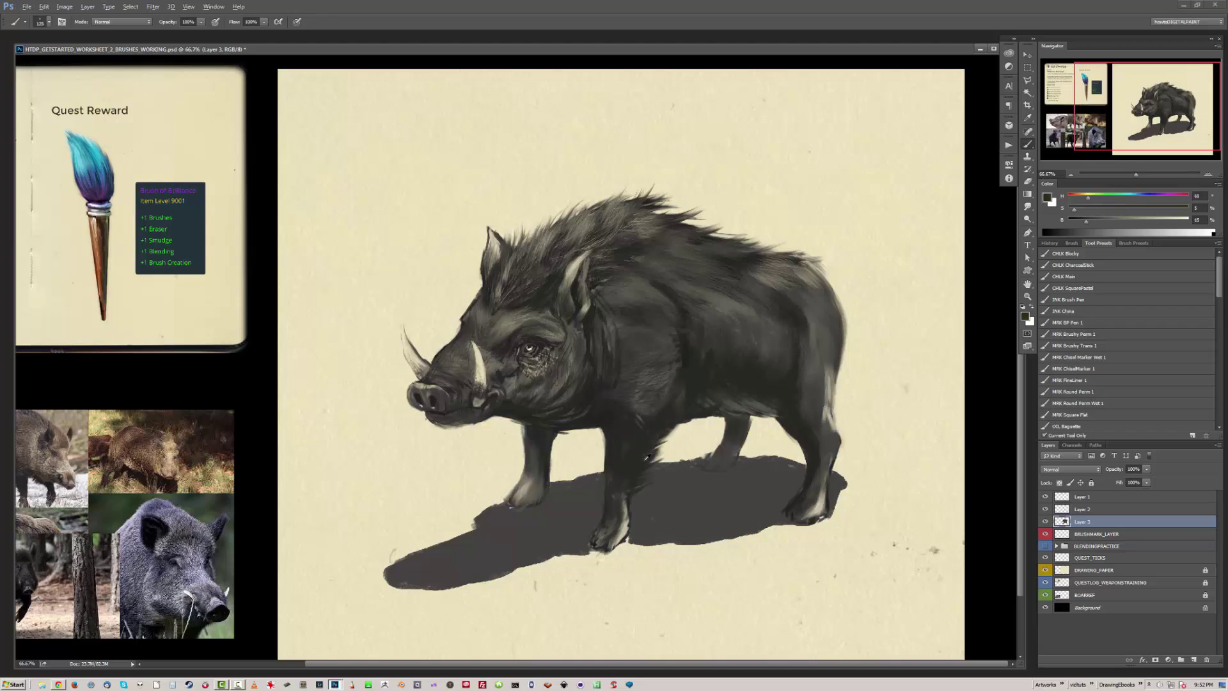
# Add fine grey hair strokes along the belly and light fur strokes on the front leg.
pyautogui.keyDown('alt'); pyautogui.click(744, 413); pyautogui.keyUp('alt')
pyautogui.press('[')
pyautogui.press('[')
pyautogui.press('[')
pyautogui.moveTo(742, 395)
pyautogui.mouseDown()
pyautogui.moveTo(779, 401)
pyautogui.moveTo(705, 401)
pyautogui.moveTo(773, 393)
pyautogui.moveTo(741, 403)
pyautogui.mouseUp()
pyautogui.press('r')
pyautogui.press('b')
pyautogui.keyDown('alt'); pyautogui.click(631, 465); pyautogui.keyUp('alt')
pyautogui.moveTo(642, 471)
pyautogui.mouseDown()
pyautogui.moveTo(630, 506)
pyautogui.moveTo(637, 483)
pyautogui.moveTo(604, 528)
pyautogui.mouseUp()
pyautogui.keyDown('alt'); pyautogui.click(624, 493); pyautogui.keyUp('alt')
pyautogui.press('[')
pyautogui.press('[')
# Darken the front lower leg and repaint the front hoof area.
pyautogui.keyDown('alt'); pyautogui.click(622, 481); pyautogui.keyUp('alt')
pyautogui.press(']')
pyautogui.press(']')
pyautogui.press(']')
pyautogui.press(']')
pyautogui.press(']')
pyautogui.press(']')
pyautogui.press(']')
pyautogui.press(']')
pyautogui.press(']')
pyautogui.keyDown('alt'); pyautogui.click(606, 507); pyautogui.keyUp('alt')
pyautogui.keyDown('alt'); pyautogui.click(601, 533); pyautogui.keyUp('alt')
pyautogui.press(']')
pyautogui.press(']')
pyautogui.press(']')
pyautogui.keyDown('alt'); pyautogui.click(609, 528); pyautogui.keyUp('alt')
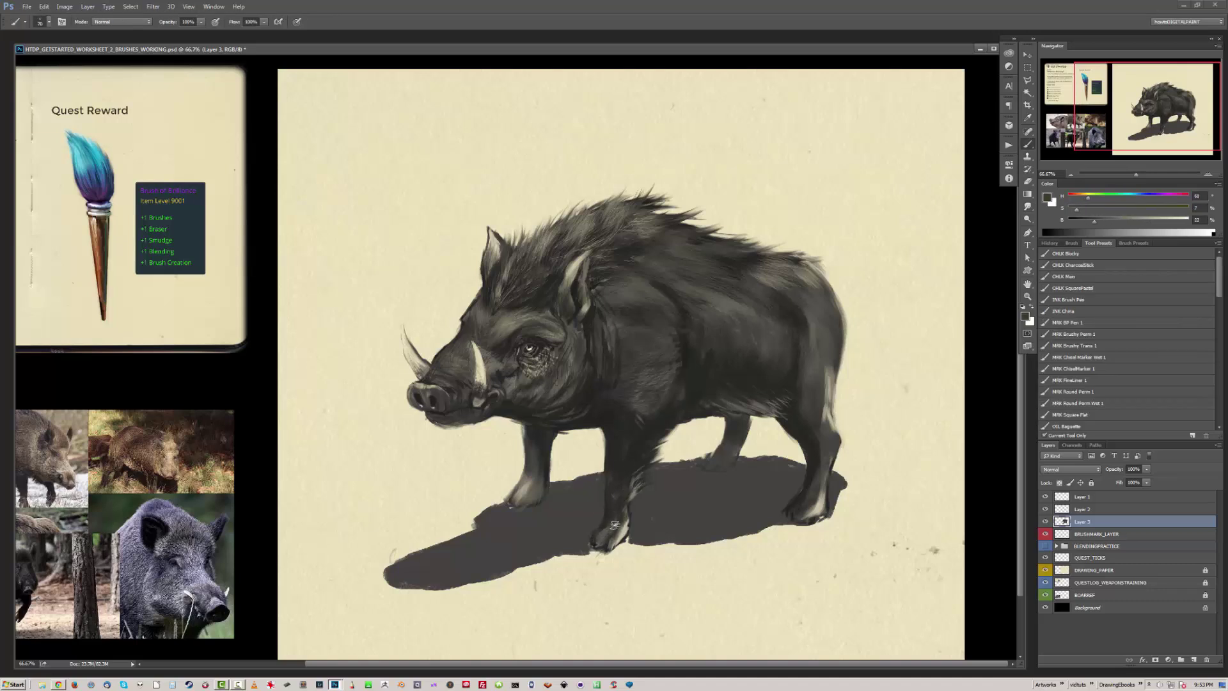
# Lighten the front leg with lighter grey strokes and dabs.
pyautogui.keyDown('alt'); pyautogui.click(613, 514); pyautogui.keyUp('alt')
pyautogui.moveTo(614, 477)
pyautogui.mouseDown()
pyautogui.moveTo(606, 416)
pyautogui.moveTo(639, 472)
pyautogui.moveTo(629, 500)
pyautogui.mouseUp()
pyautogui.keyDown('alt'); pyautogui.click(612, 500); pyautogui.keyUp('alt')
pyautogui.press('[')
pyautogui.press('r')
pyautogui.press('b')
# Darken the hind leg and smudge fur out from the rear and front leg edges.
pyautogui.keyDown('alt'); pyautogui.click(813, 433); pyautogui.keyUp('alt')
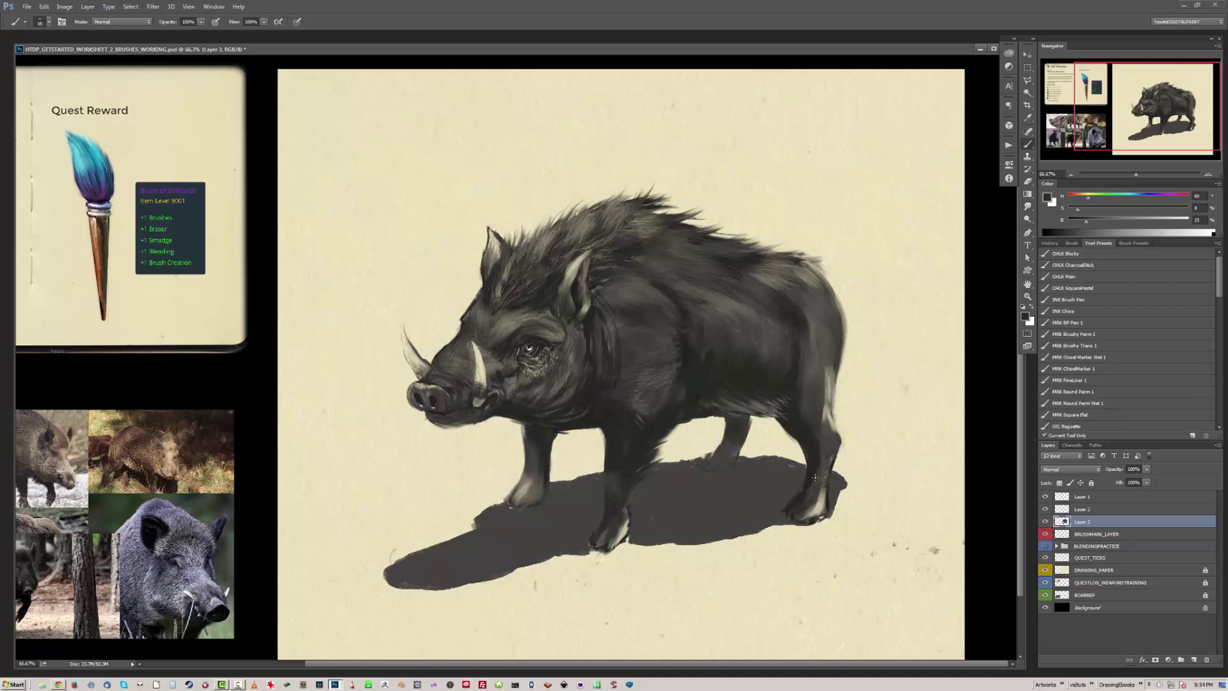
pyautogui.moveTo(813, 443); pyautogui.dragTo(828, 474)
pyautogui.press('r')
pyautogui.moveTo(747, 430); pyautogui.dragTo(754, 437)
pyautogui.moveTo(550, 440)
pyautogui.mouseDown()
pyautogui.moveTo(562, 442)
pyautogui.moveTo(551, 472)
pyautogui.mouseUp()
pyautogui.press('b')
pyautogui.keyDown('alt'); pyautogui.click(551, 457); pyautogui.keyUp('alt')
pyautogui.press('r')
pyautogui.press('b')
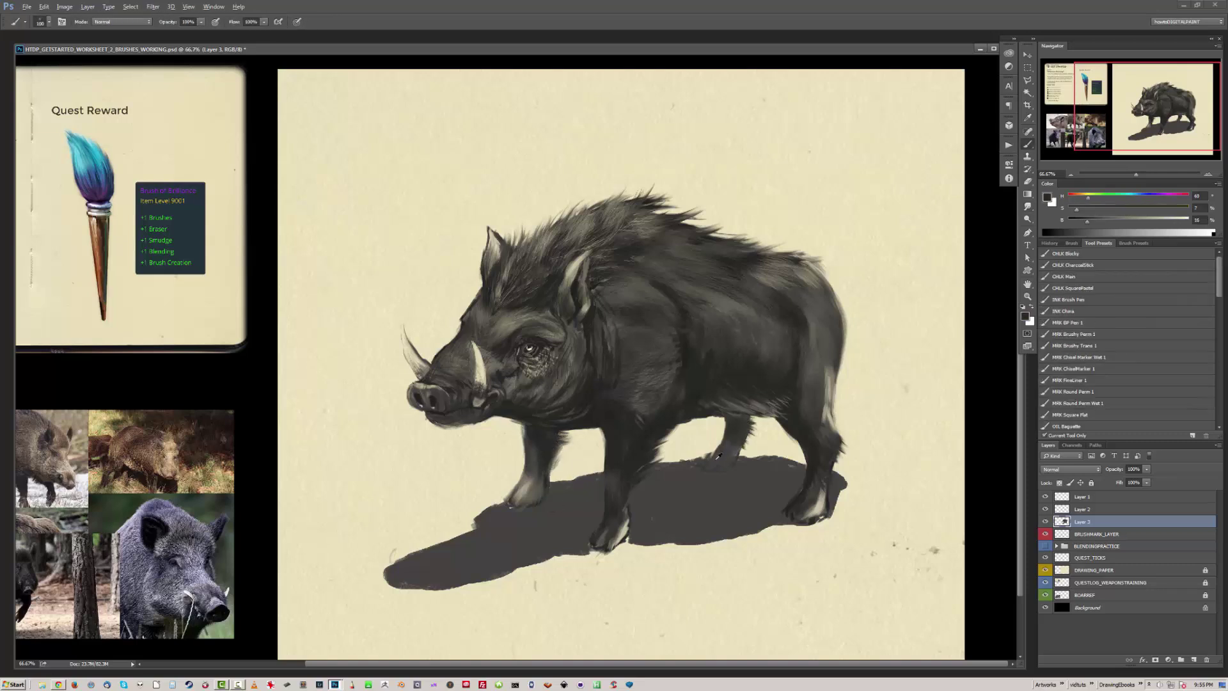
# Brighten the tusks with a light tusk colour and refine their edges.
pyautogui.keyDown('alt'); pyautogui.click(809, 508); pyautogui.keyUp('alt')
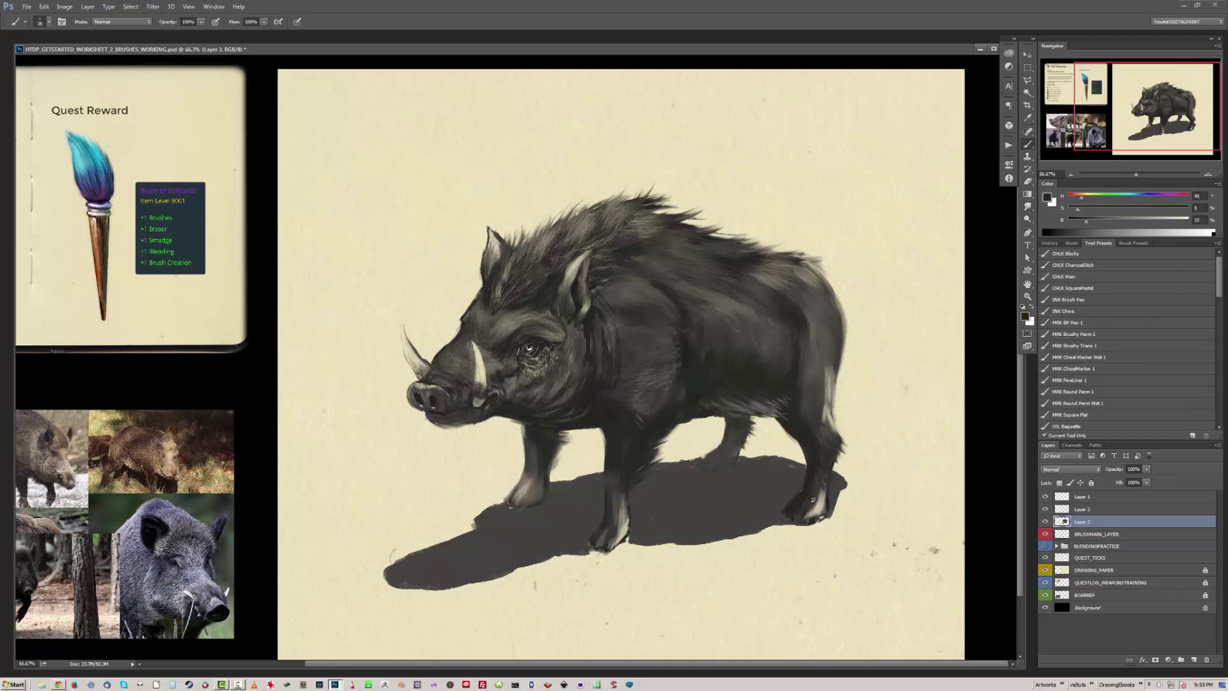
pyautogui.press(']')
pyautogui.press(']')
pyautogui.press(']')
pyautogui.keyDown('alt'); pyautogui.click(551, 447); pyautogui.keyUp('alt')
pyautogui.keyDown('alt'); pyautogui.click(479, 381); pyautogui.keyUp('alt')
pyautogui.moveTo(478, 379); pyautogui.dragTo(480, 397)
pyautogui.keyDown('alt'); pyautogui.click(479, 399); pyautogui.keyUp('alt')
pyautogui.moveTo(411, 358); pyautogui.dragTo(420, 377)
pyautogui.keyDown('alt'); pyautogui.click(411, 352); pyautogui.keyUp('alt')
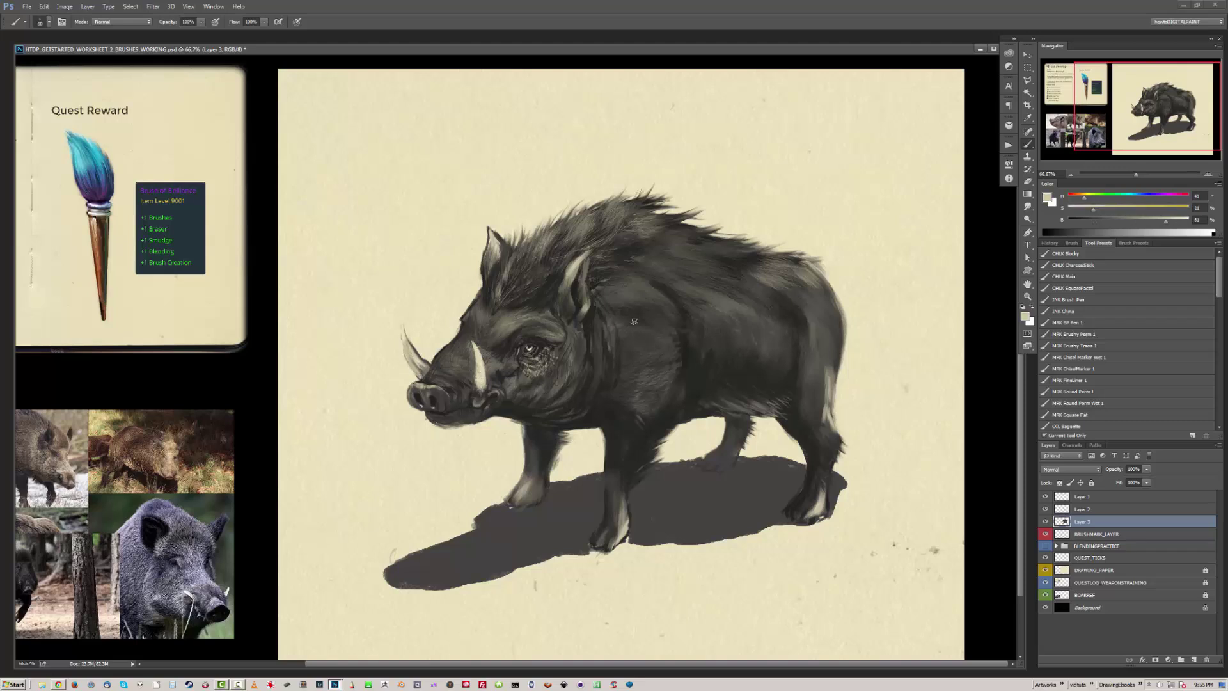
# Touch up the ear and refine the dark shoulder shading.
pyautogui.keyDown('alt'); pyautogui.click(495, 241); pyautogui.keyUp('alt')
pyautogui.moveTo(497, 238); pyautogui.dragTo(501, 255)
pyautogui.press(']')
pyautogui.press(']')
pyautogui.press(']')
pyautogui.keyDown('alt'); pyautogui.click(685, 354); pyautogui.keyUp('alt')
pyautogui.moveTo(685, 339); pyautogui.dragTo(681, 358)
pyautogui.keyDown('alt'); pyautogui.click(605, 417); pyautogui.keyUp('alt')
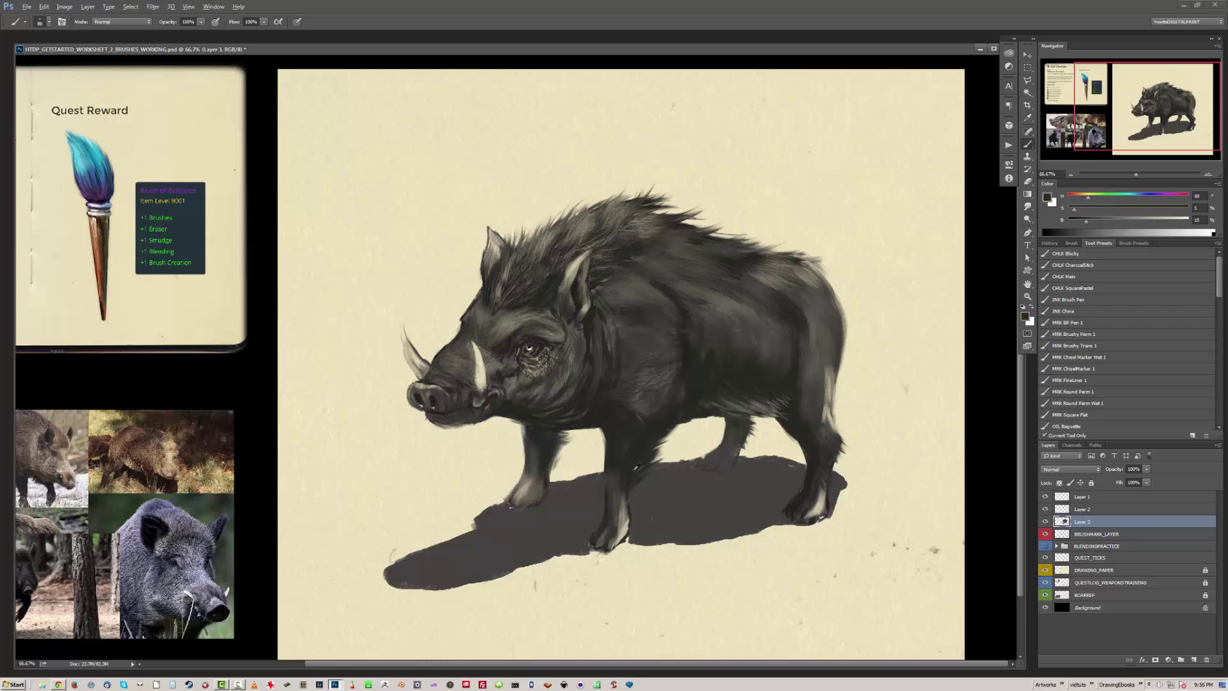
pyautogui.press('e')
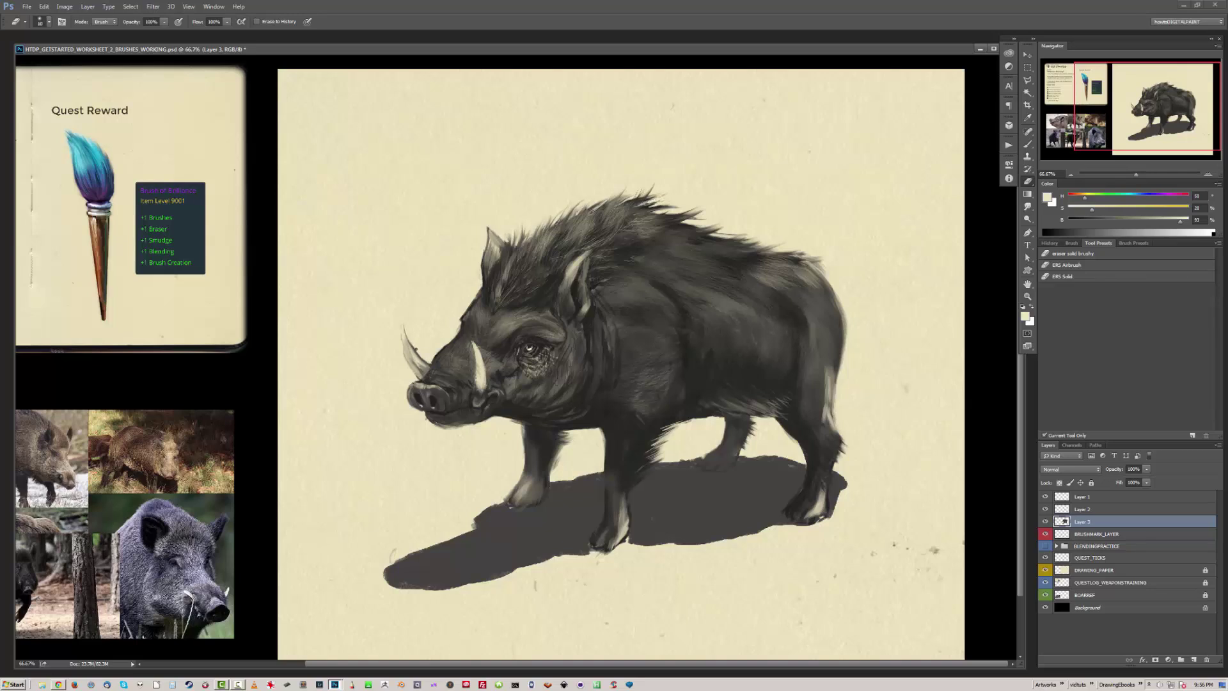
pyautogui.press('b')
# Paint dark grey hair under the chin and touch up the belly hair.
pyautogui.keyDown('alt'); pyautogui.click(453, 326); pyautogui.keyUp('alt')
pyautogui.moveTo(457, 418); pyautogui.dragTo(474, 422)
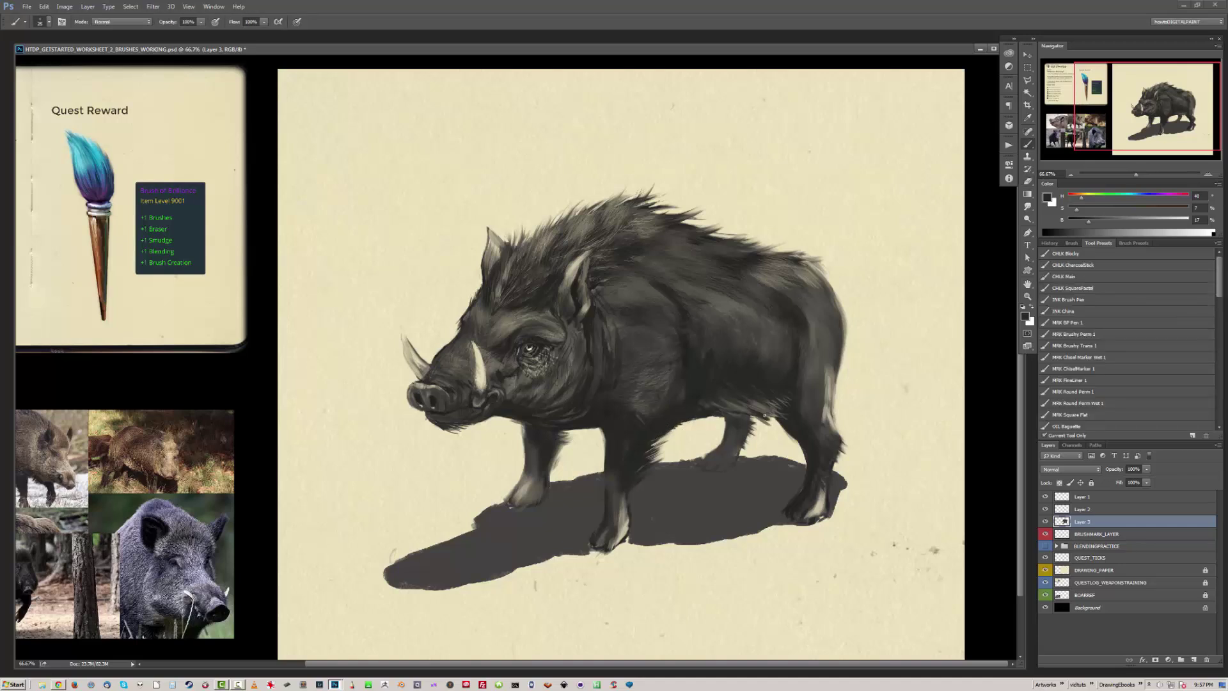
pyautogui.moveTo(764, 415); pyautogui.dragTo(751, 414)
pyautogui.keyDown('alt'); pyautogui.click(761, 413); pyautogui.keyUp('alt')
pyautogui.press('e')
pyautogui.press('b')
pyautogui.press(']')
pyautogui.press(']')
pyautogui.press(']')
pyautogui.press(']')
pyautogui.press(']')
pyautogui.press(']')
pyautogui.press(']')
pyautogui.press(']')
pyautogui.press(']')
pyautogui.press(']')
# Darken the boar's body, back and flank with a large dark grey brush.
pyautogui.keyDown('alt'); pyautogui.click(835, 361); pyautogui.keyUp('alt')
pyautogui.press(']')
pyautogui.press(']')
pyautogui.press(']')
pyautogui.press(']')
pyautogui.press(']')
pyautogui.press(']')
pyautogui.press(']')
pyautogui.moveTo(803, 359); pyautogui.dragTo(683, 292)
pyautogui.keyDown('alt'); pyautogui.click(582, 257); pyautogui.keyUp('alt')
pyautogui.press(']')
pyautogui.press(']')
pyautogui.press(']')
pyautogui.press(']')
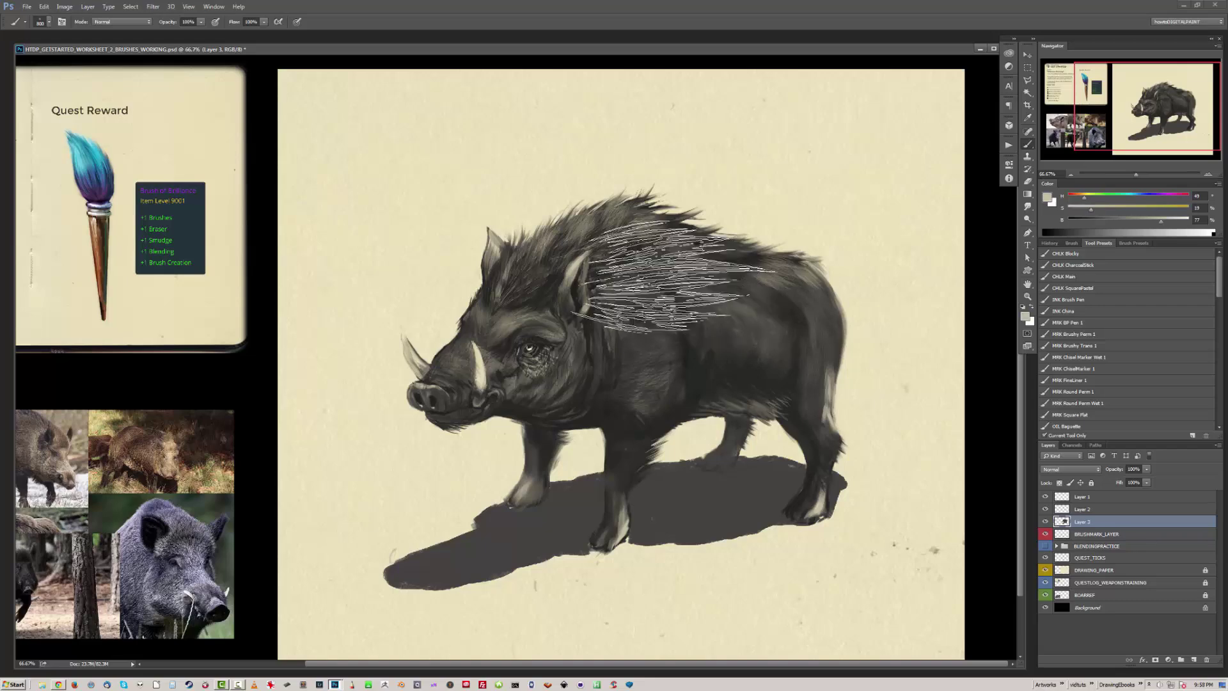
pyautogui.press('[')
pyautogui.press('[')
pyautogui.press('[')
pyautogui.press('[')
pyautogui.press('[')
pyautogui.press('[')
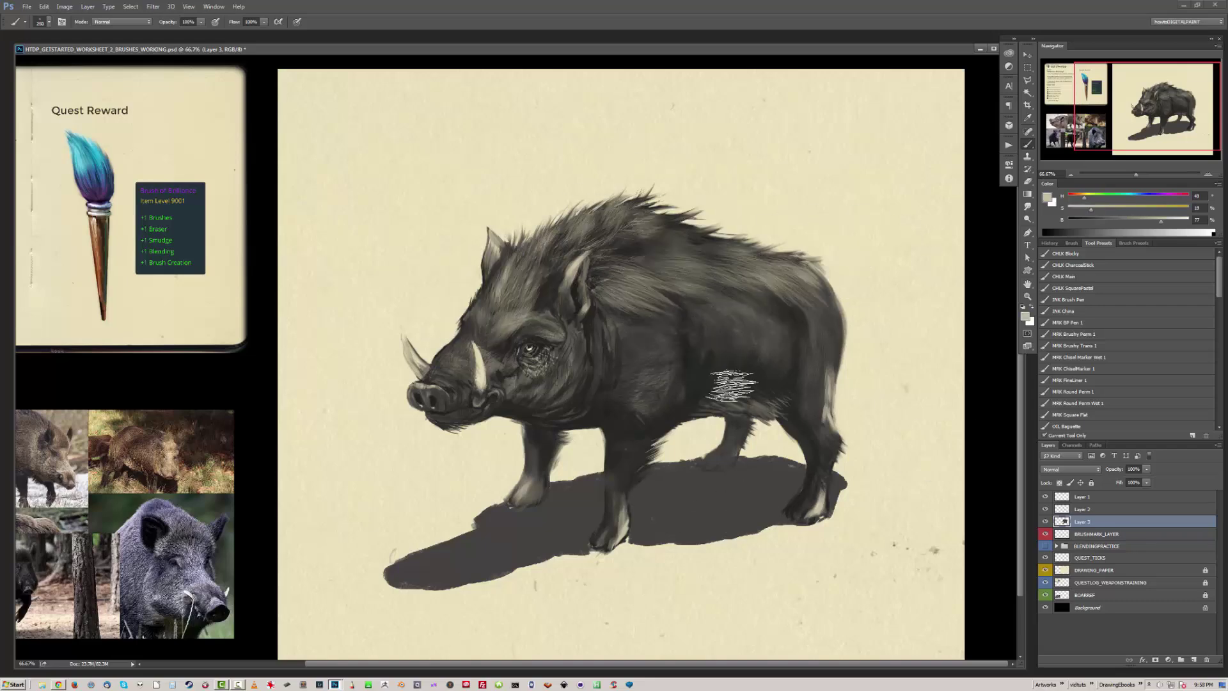
pyautogui.keyDown('alt'); pyautogui.click(726, 378); pyautogui.keyUp('alt')
pyautogui.press(']')
pyautogui.press(']')
pyautogui.press(']')
pyautogui.press(']')
pyautogui.press(']')
pyautogui.moveTo(714, 349)
pyautogui.mouseDown()
pyautogui.moveTo(759, 293)
pyautogui.moveTo(719, 282)
pyautogui.mouseUp()
pyautogui.press('[')
pyautogui.press('[')
pyautogui.press('[')
pyautogui.press('[')
pyautogui.press('[')
pyautogui.press('[')
pyautogui.press('[')
pyautogui.press('[')
pyautogui.press('[')
pyautogui.press('[')
pyautogui.press('[')
pyautogui.press('[')
pyautogui.press('[')
pyautogui.press('[')
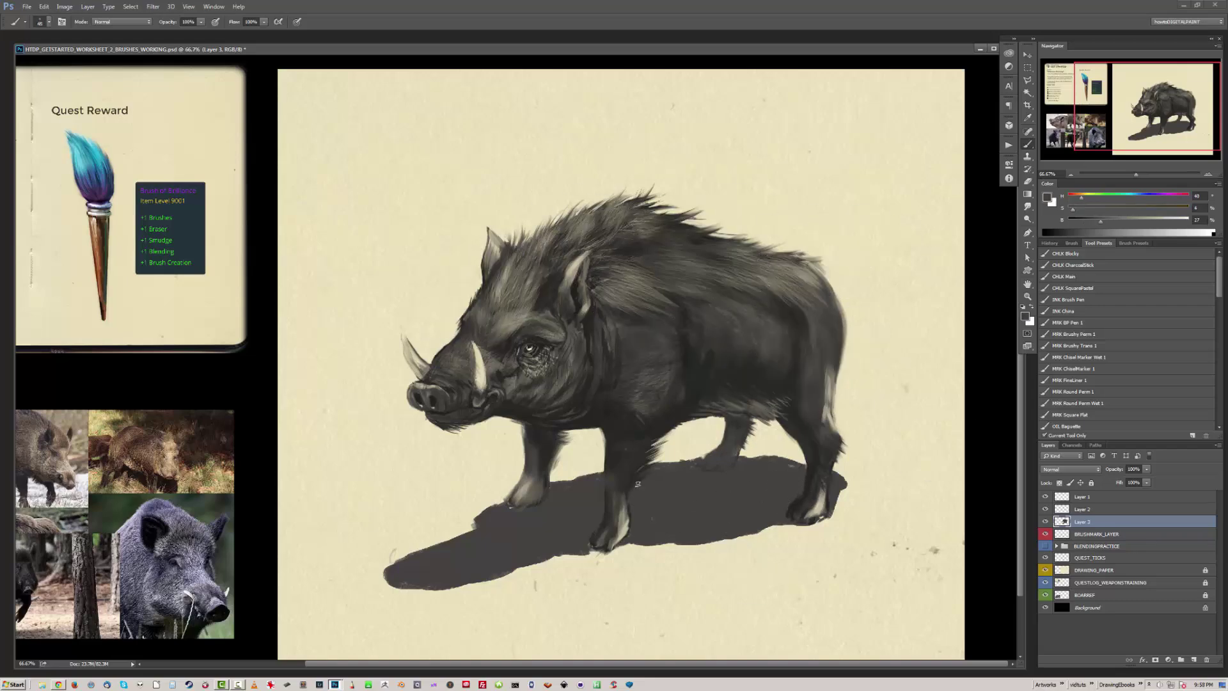
# Extend the lower edge of the cast shadow and paint the front hoof.
pyautogui.press('r')
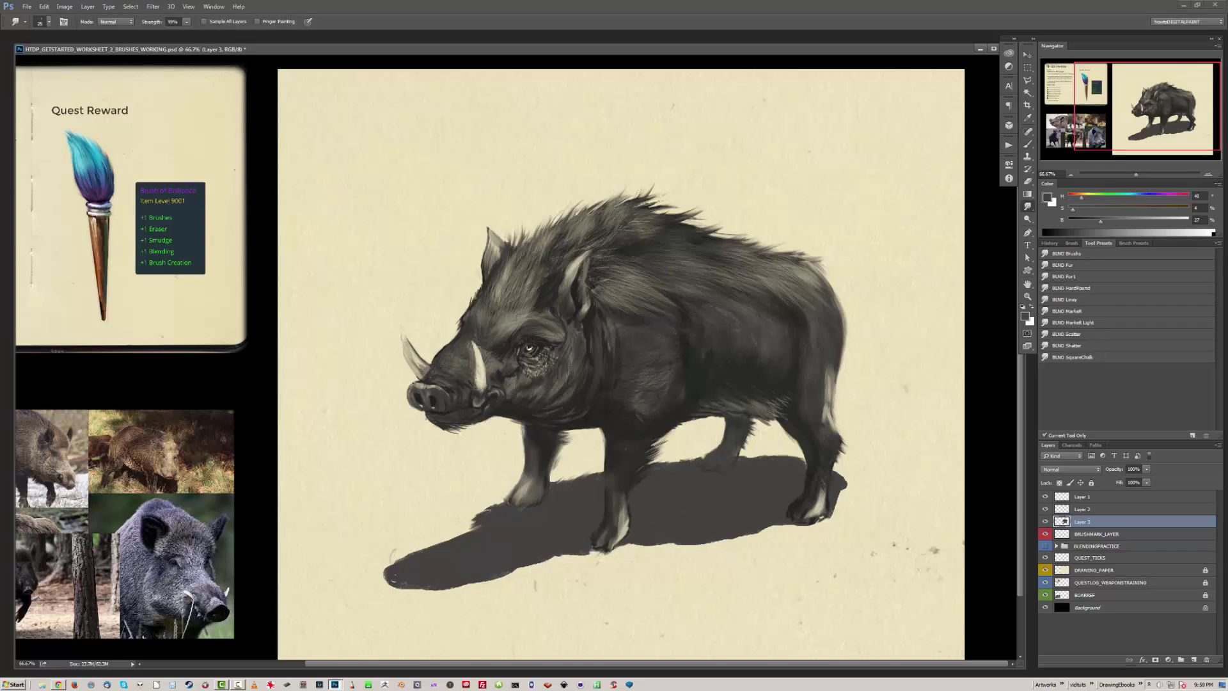
pyautogui.press('b')
pyautogui.moveTo(395, 580)
pyautogui.mouseDown()
pyautogui.moveTo(504, 584)
pyautogui.moveTo(627, 539)
pyautogui.mouseUp()
pyautogui.keyDown('alt'); pyautogui.click(629, 552); pyautogui.keyUp('alt')
pyautogui.keyDown('alt'); pyautogui.click(624, 519); pyautogui.keyUp('alt')
pyautogui.keyDown('alt'); pyautogui.click(627, 494); pyautogui.keyUp('alt')
pyautogui.press('[')
pyautogui.press('[')
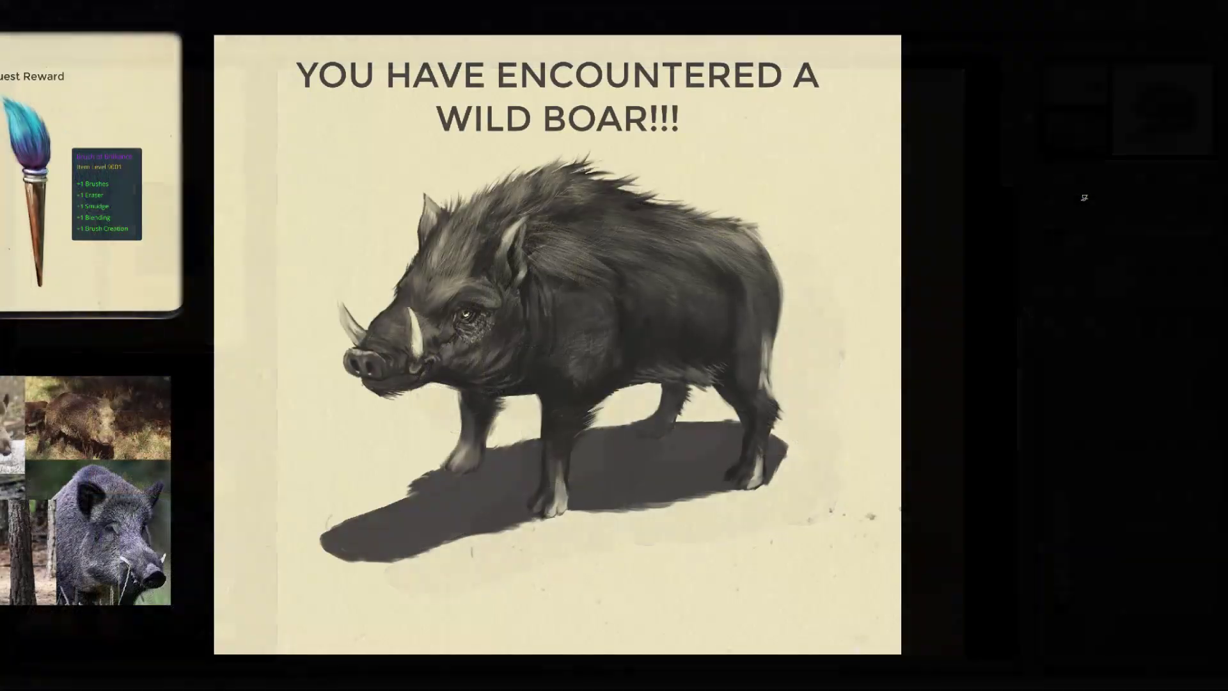